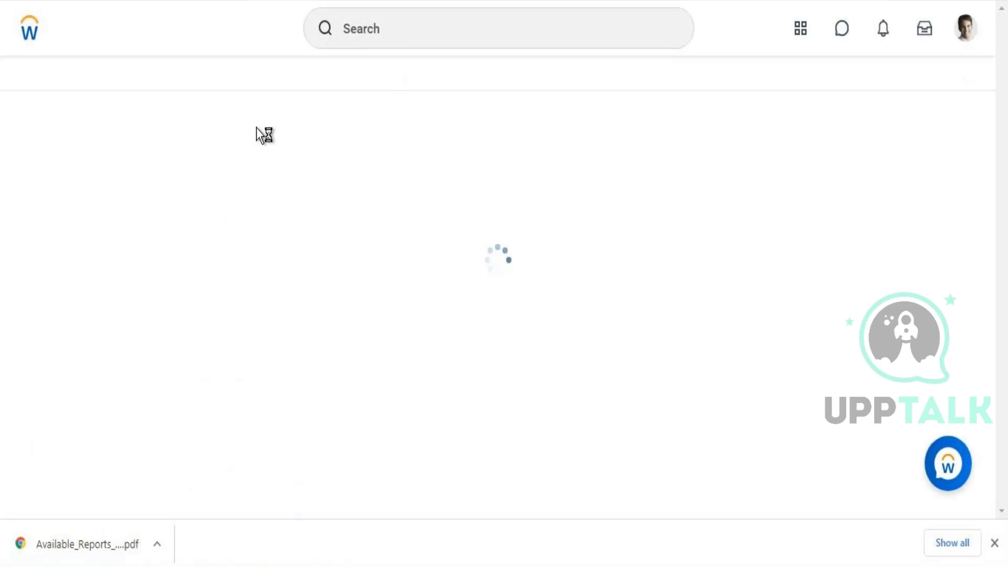
- Run the View Compensation Plan Rollout Process report for the rollout process "Bonus Plan Rollout to employees"
left_click(381, 25)
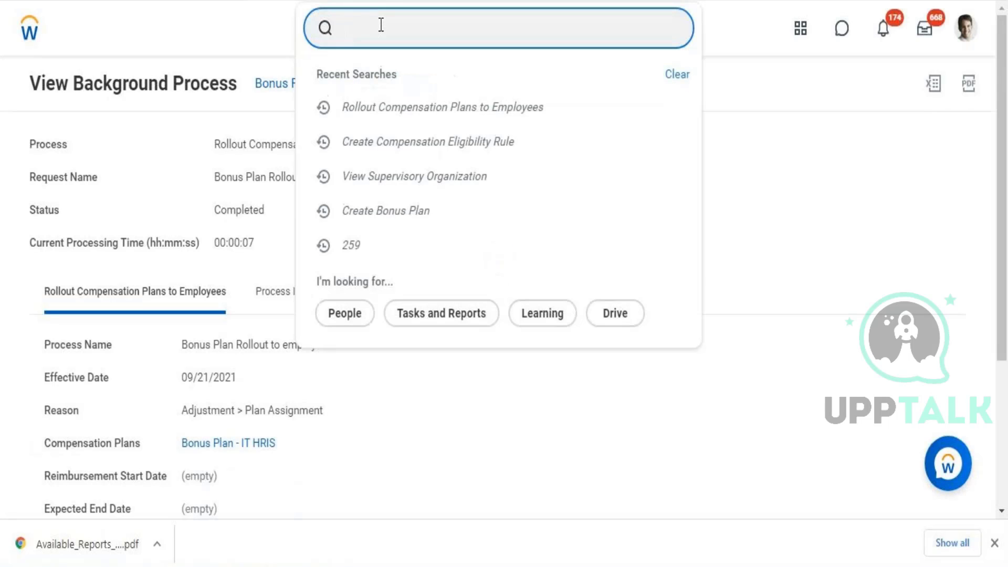
type("view compensation")
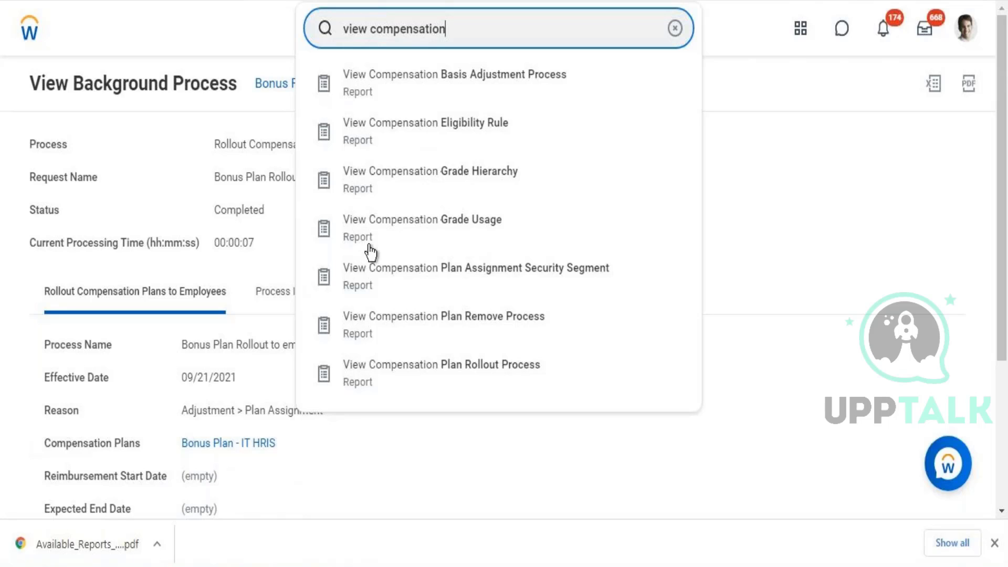
left_click(389, 371)
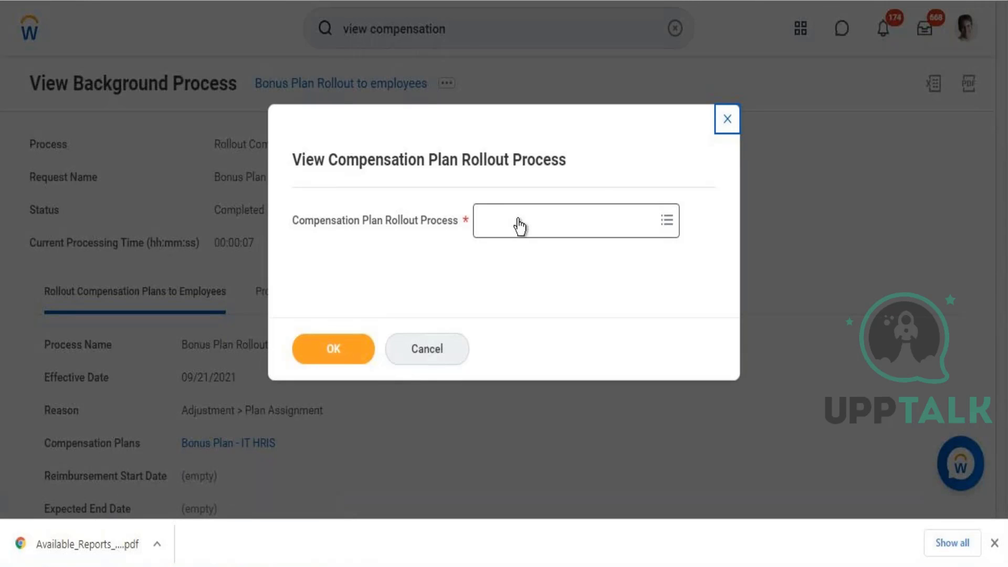
left_click(520, 226)
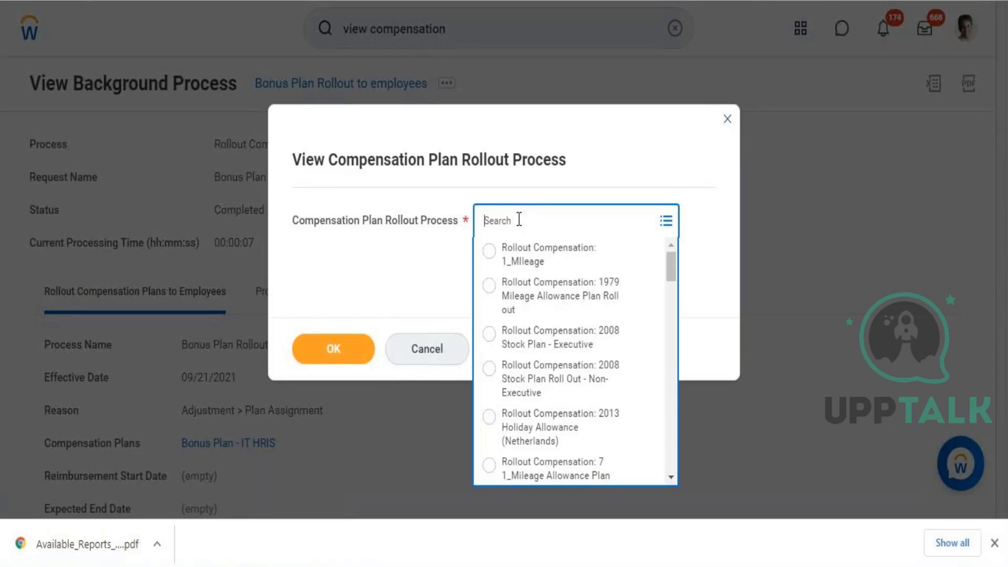
type("bonus")
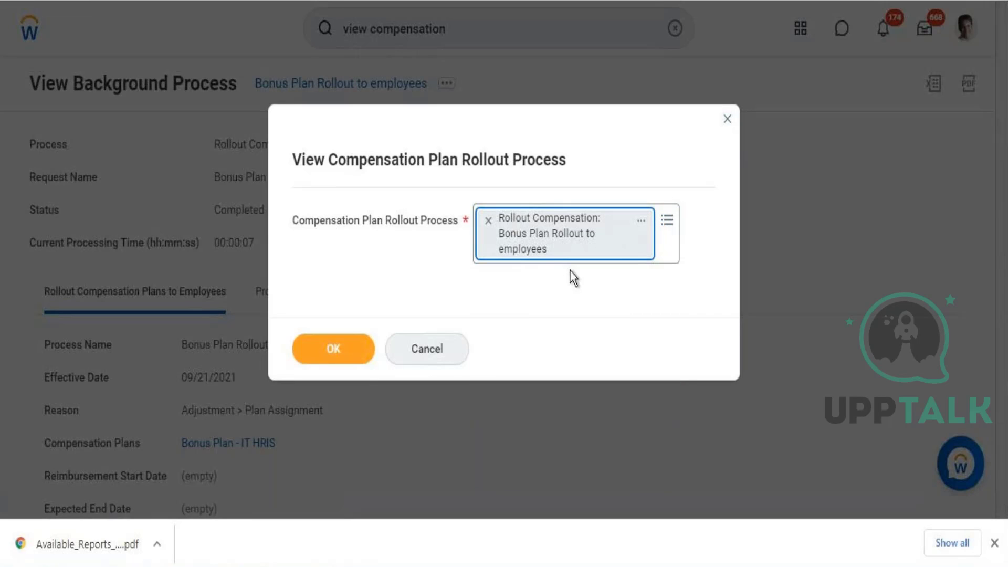
left_click(348, 349)
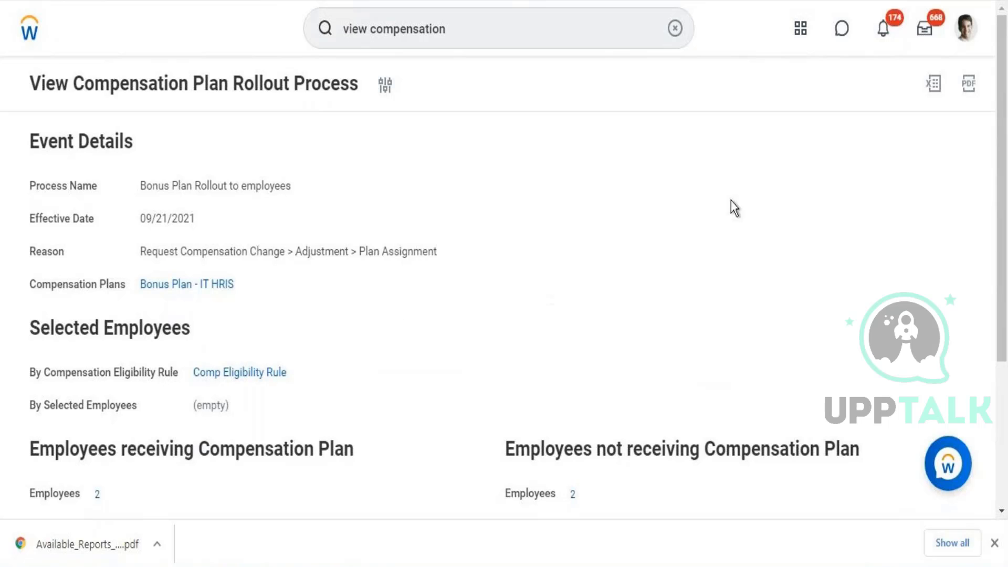
- Review the rollout's employee sections and view the details of the employees receiving the compensation plan
scroll(1007, 174, "down", 1)
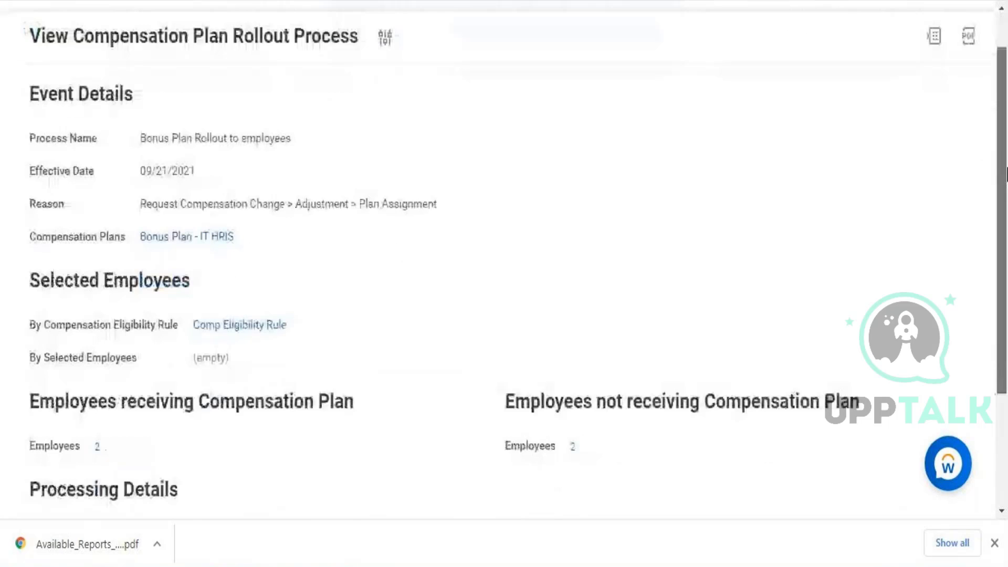
scroll(1007, 173, "down", 3)
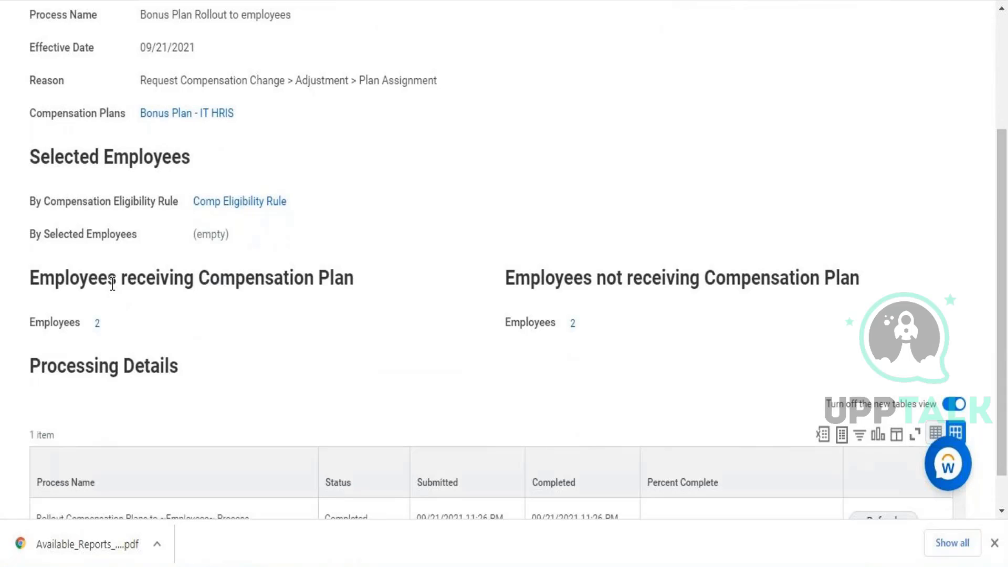
left_click_drag(112, 284, 304, 288)
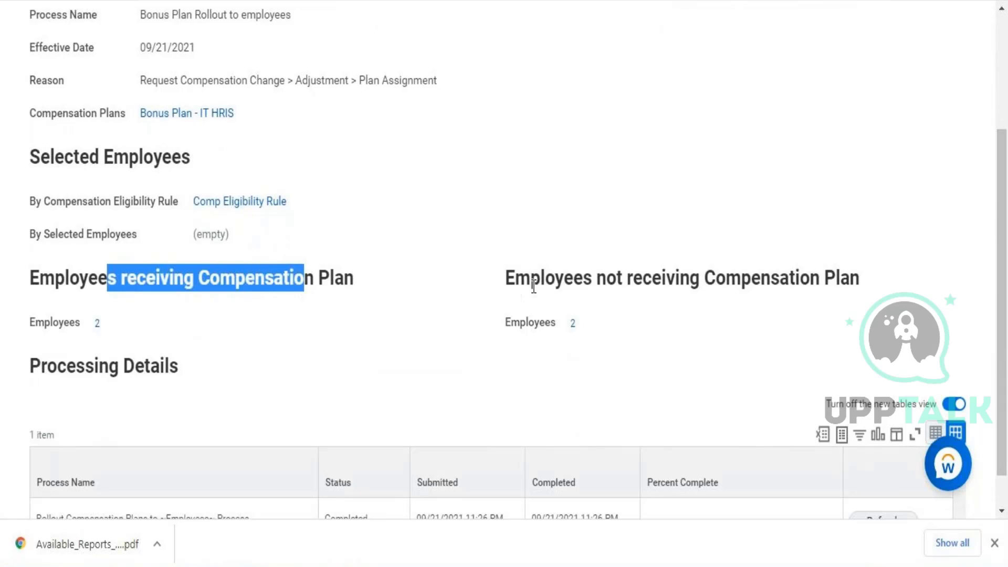
left_click_drag(507, 278, 780, 298)
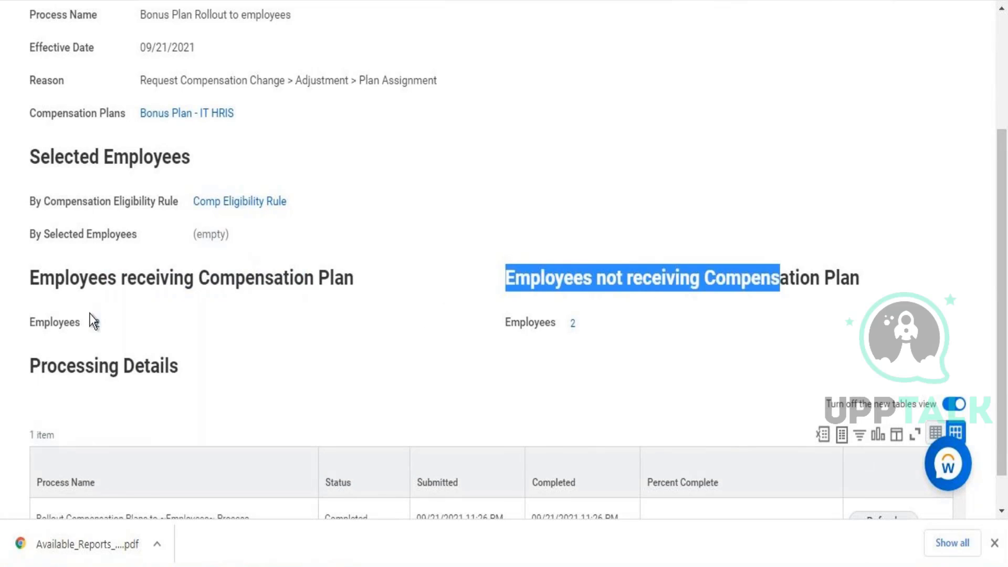
left_click(101, 323)
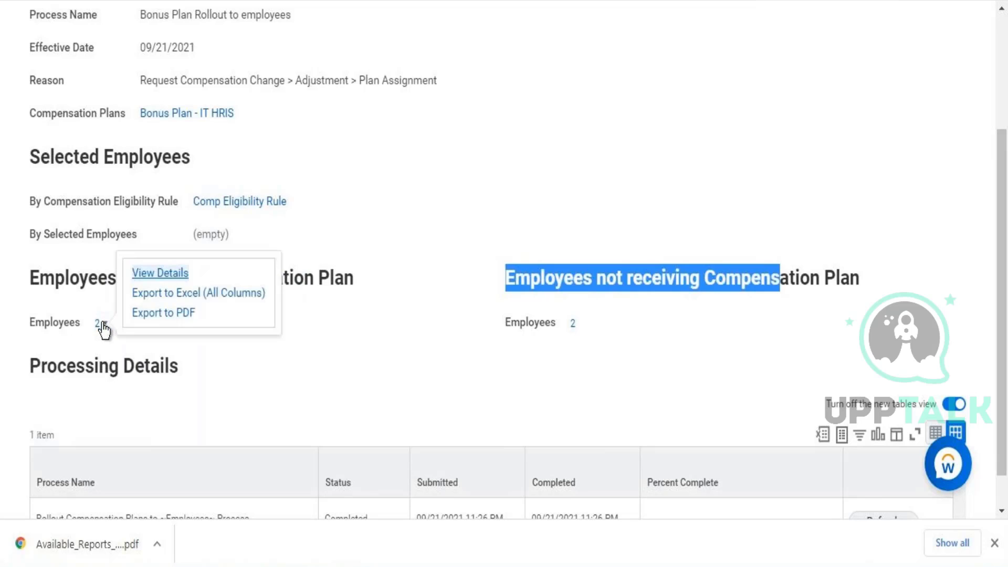
left_click(154, 273)
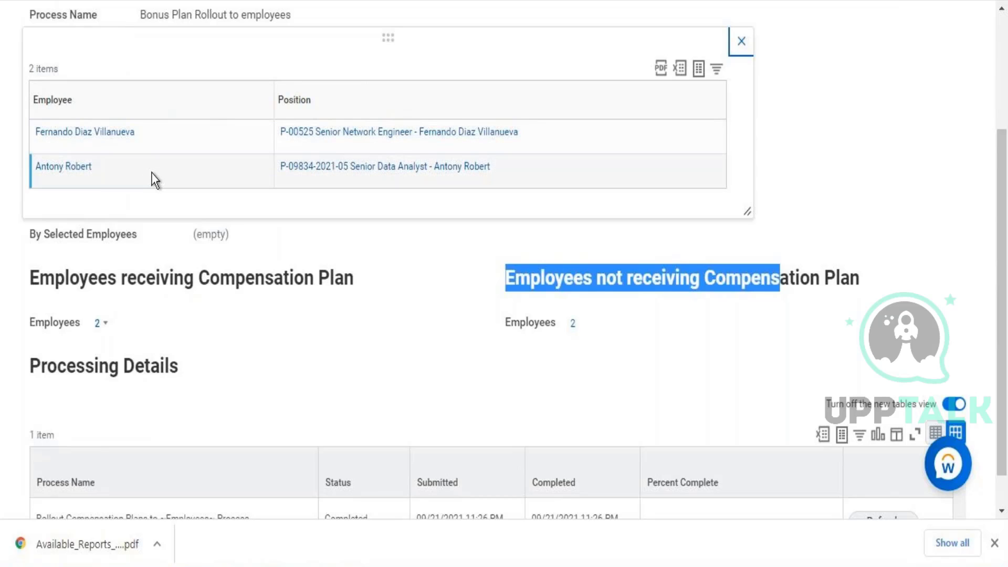
left_click(262, 347)
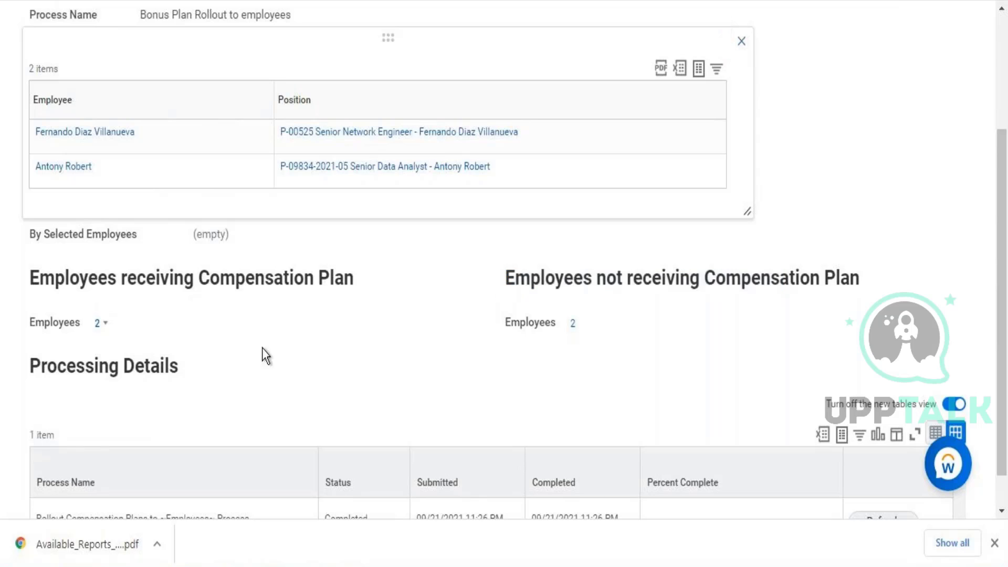
left_click(582, 330)
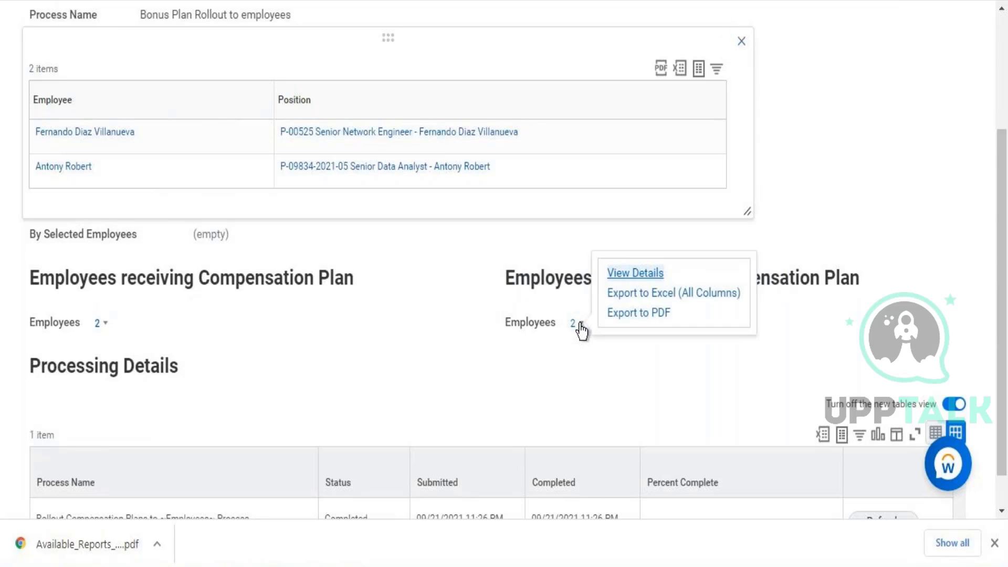
left_click(624, 277)
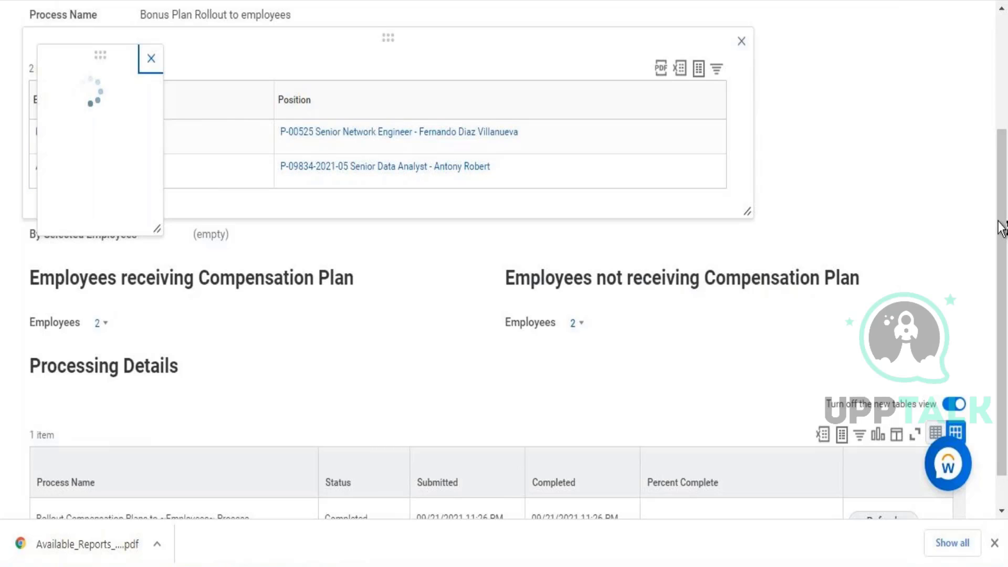
left_click_drag(1005, 253, 984, 140)
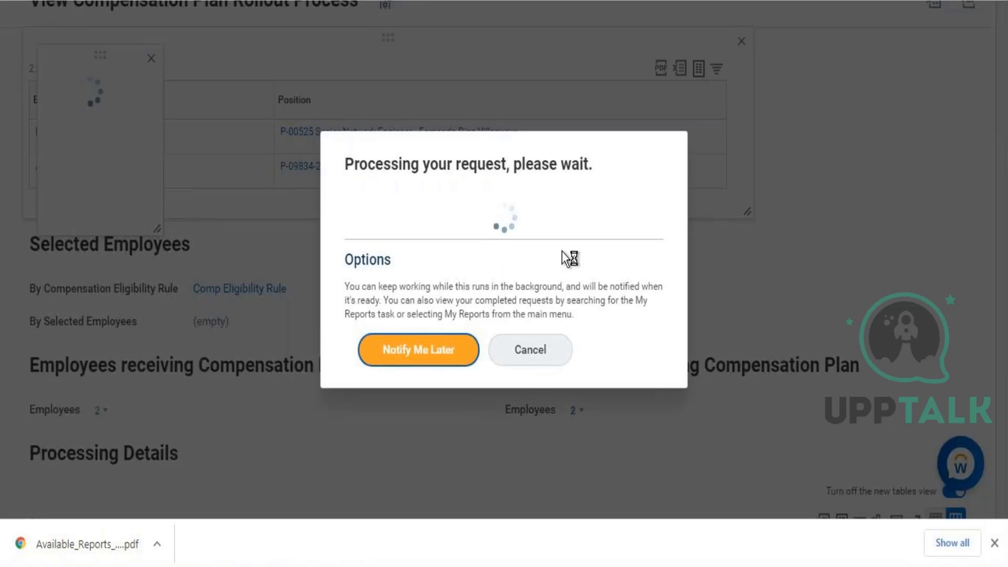
left_click(517, 349)
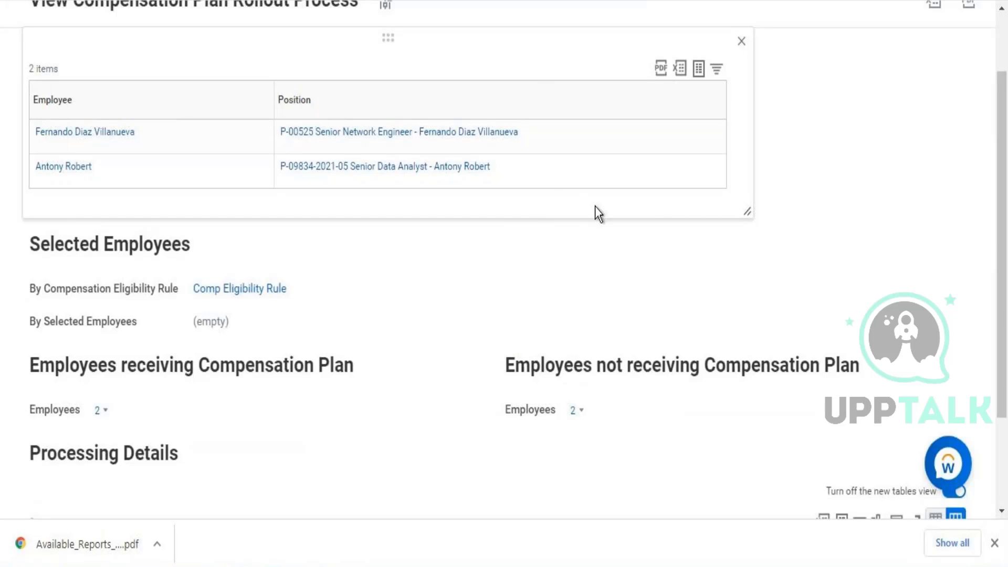
- Close the list of employees receiving the compensation plan and view the details of the employees not receiving it
left_click(742, 42)
left_click(575, 410)
left_click(582, 411)
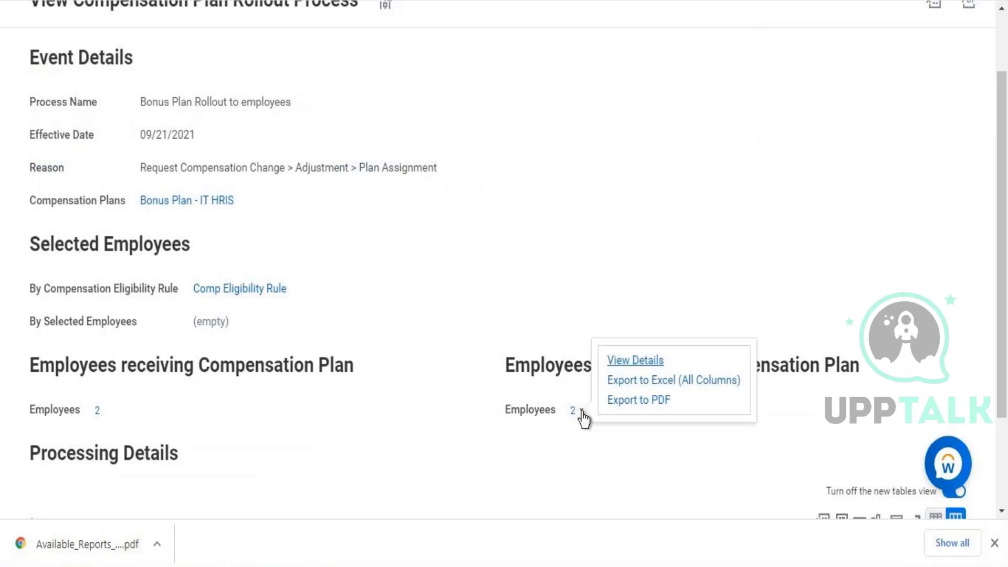
left_click(629, 361)
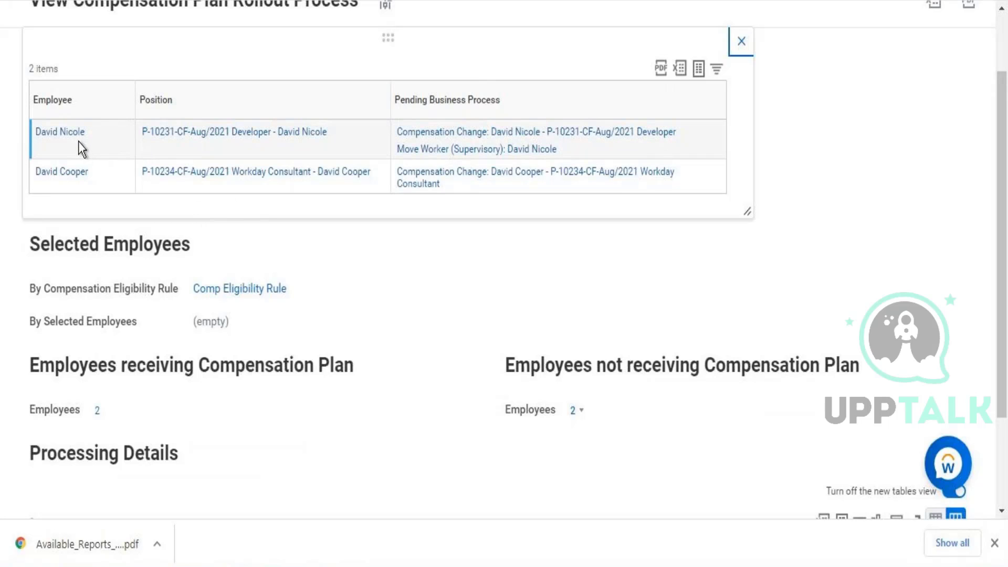
mouse_move(75, 140)
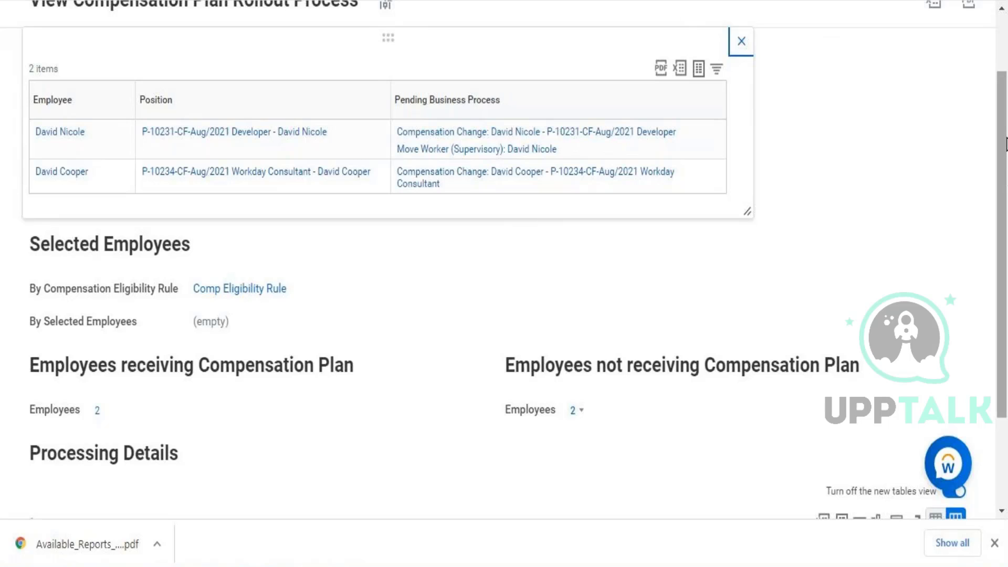
scroll(1005, 144, "down", 3)
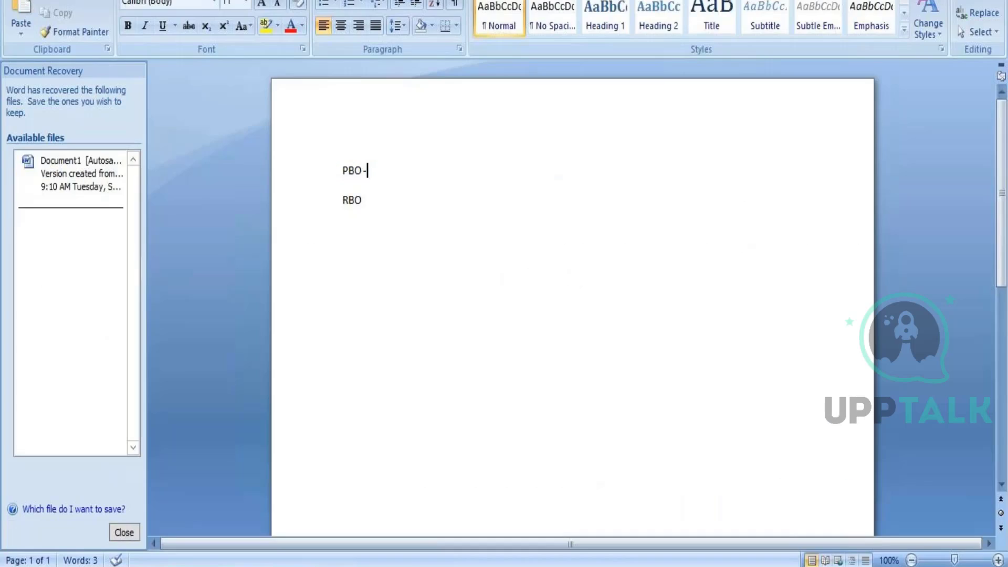
- In the Word document, add the lines "Amount" and "Unit" below RBO
left_click(385, 204)
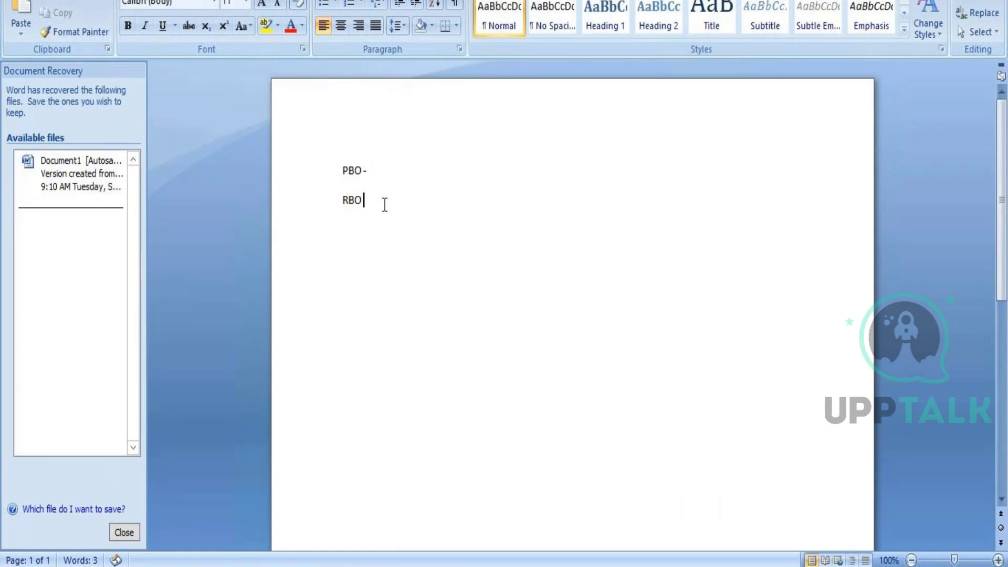
key("Return")
type("Amount")
key("Return")
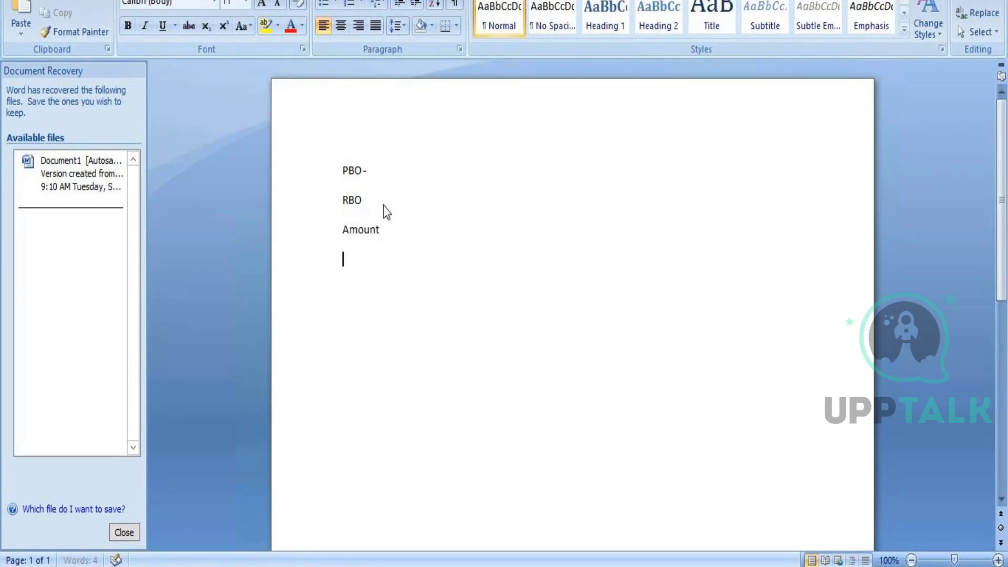
type("Unit")
- Insert the lines "Matrix" and "Percent" between RBO and Amount
left_click(383, 206)
key("Return")
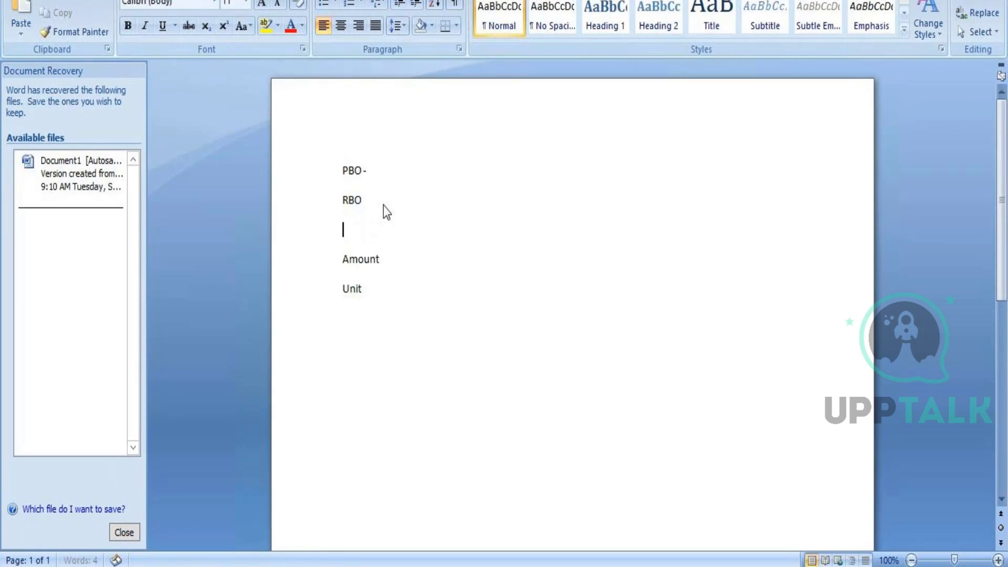
type("Matrix")
key("Return")
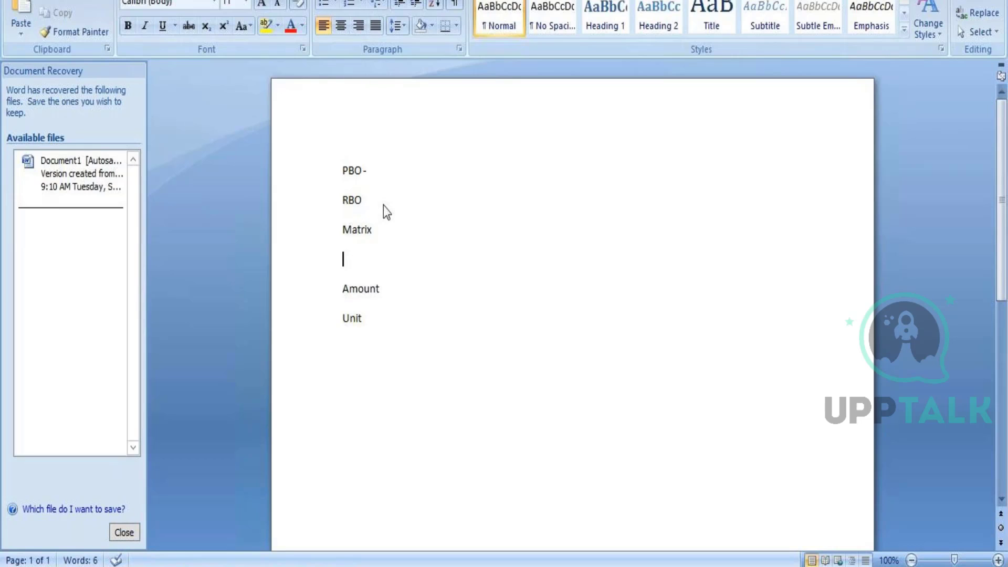
type("Percent")
left_click_drag(342, 259, 381, 285)
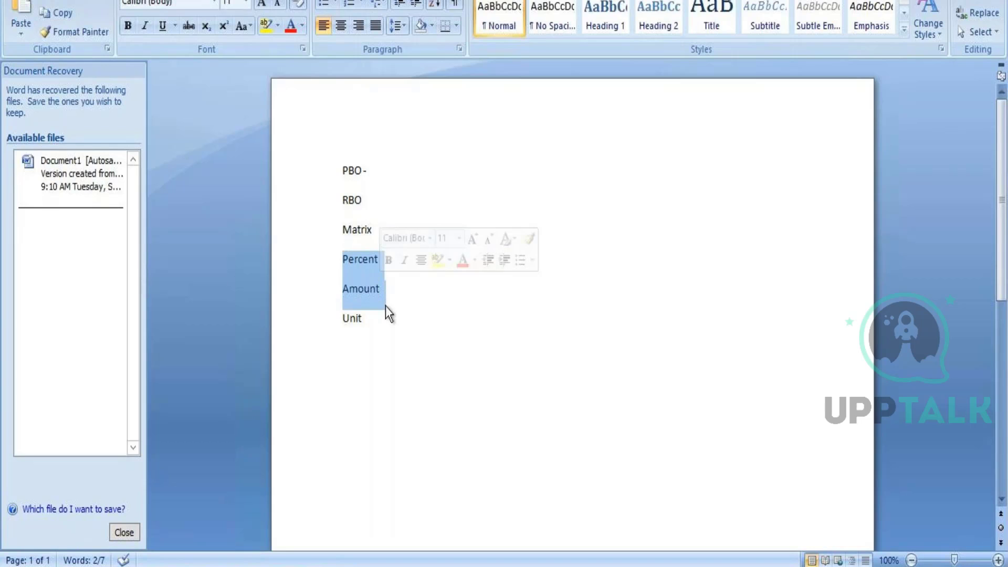
left_click(242, 566)
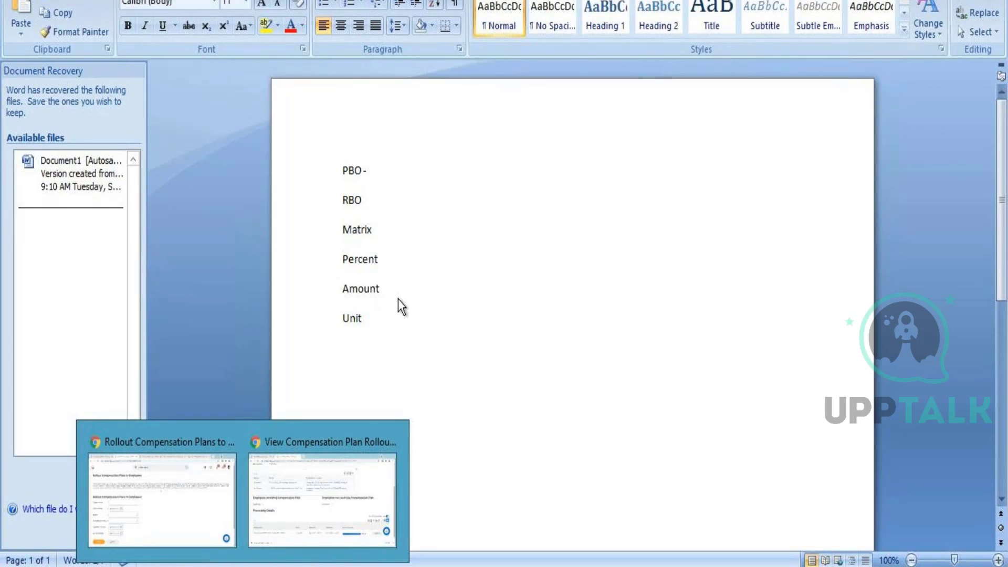
key("Escape")
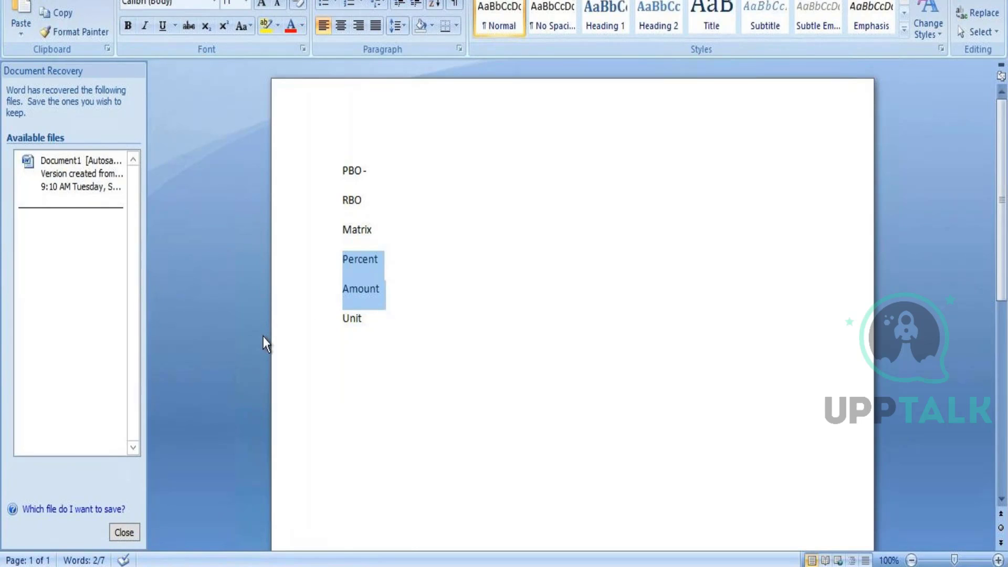
- Replace the Percent, Amount and Unit lines with a single line reading "Promotion"
left_click(374, 307)
left_click_drag(372, 313, 344, 257)
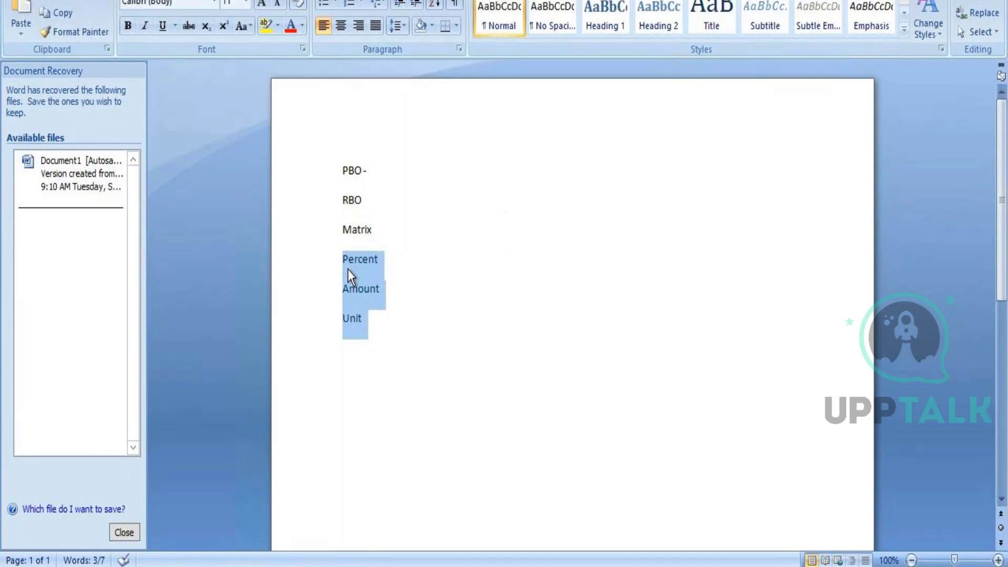
type("P")
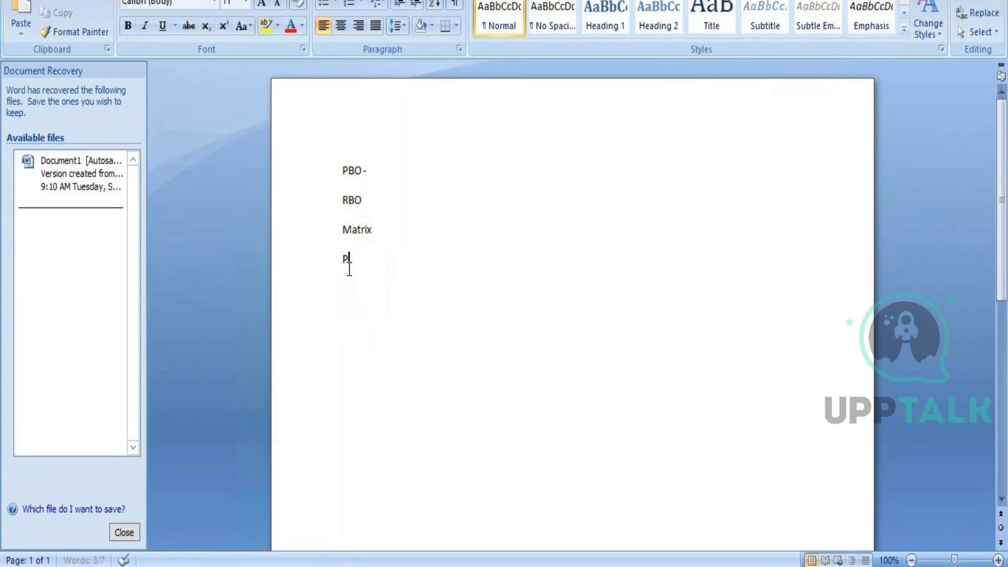
type("romotion")
key("Return")
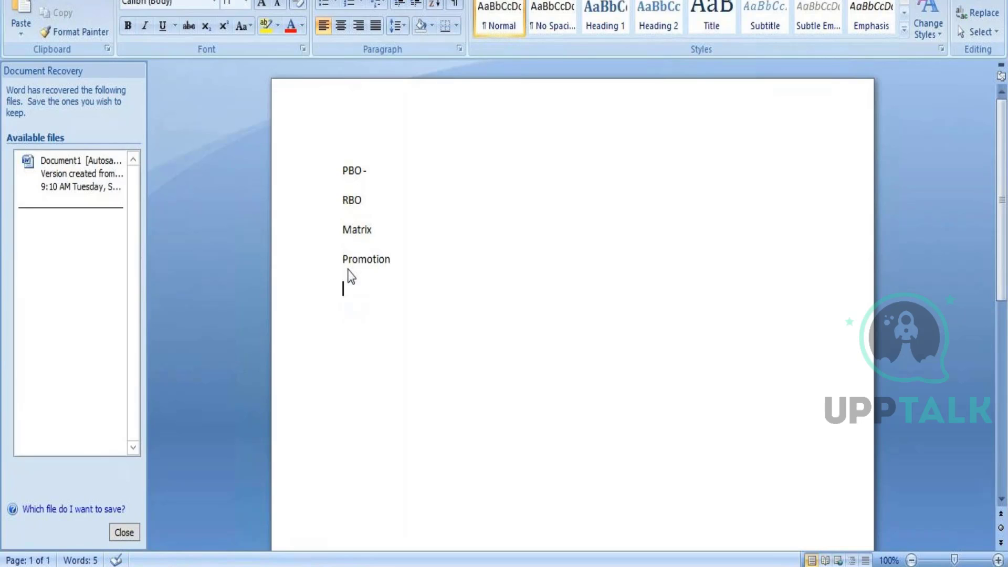
- Add the lines "Stock awards", "talent Assesment" and "Exception" below Promotion
type("Stock awards")
key("Return")
type("talent Ass")
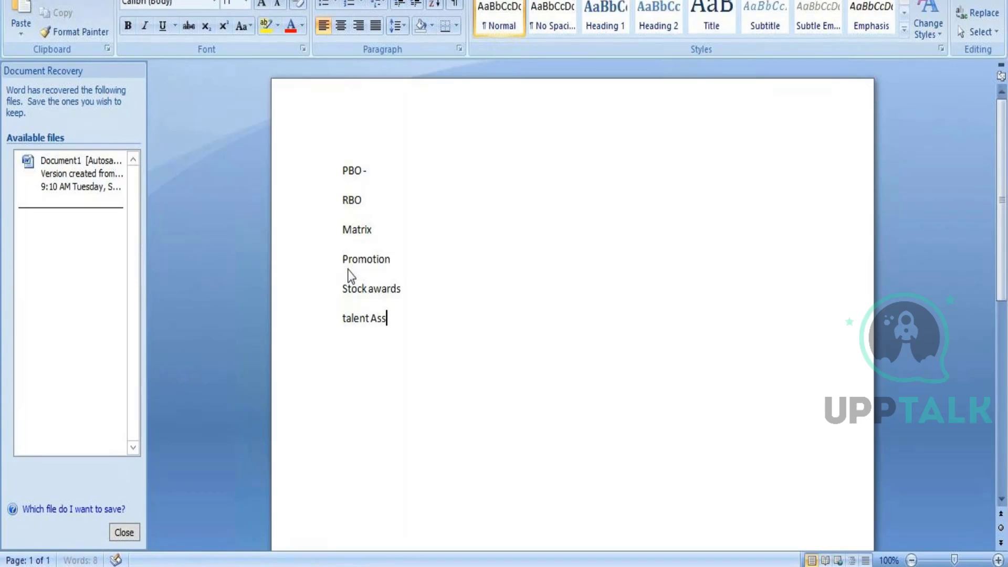
type("esment")
key("Return")
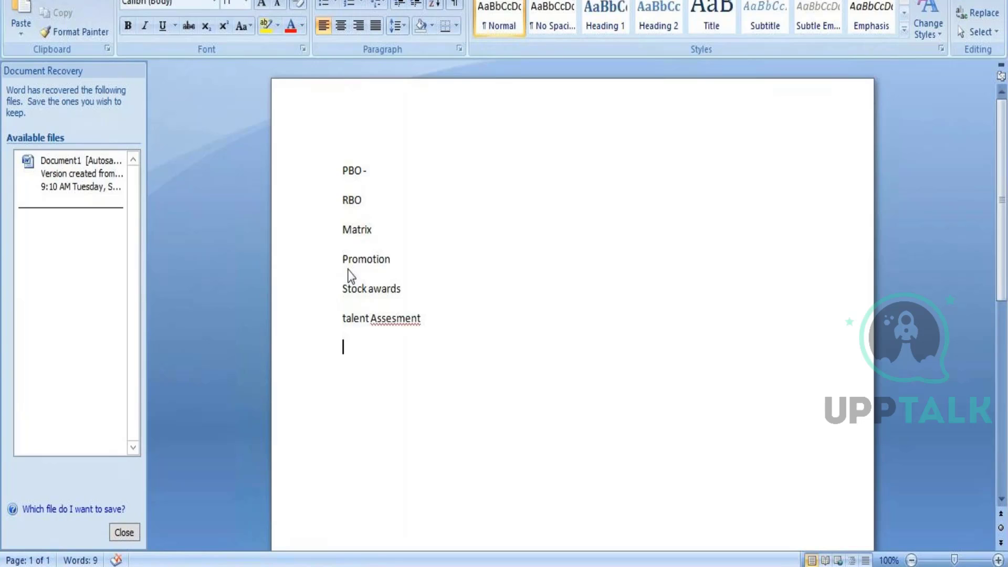
type("Exce")
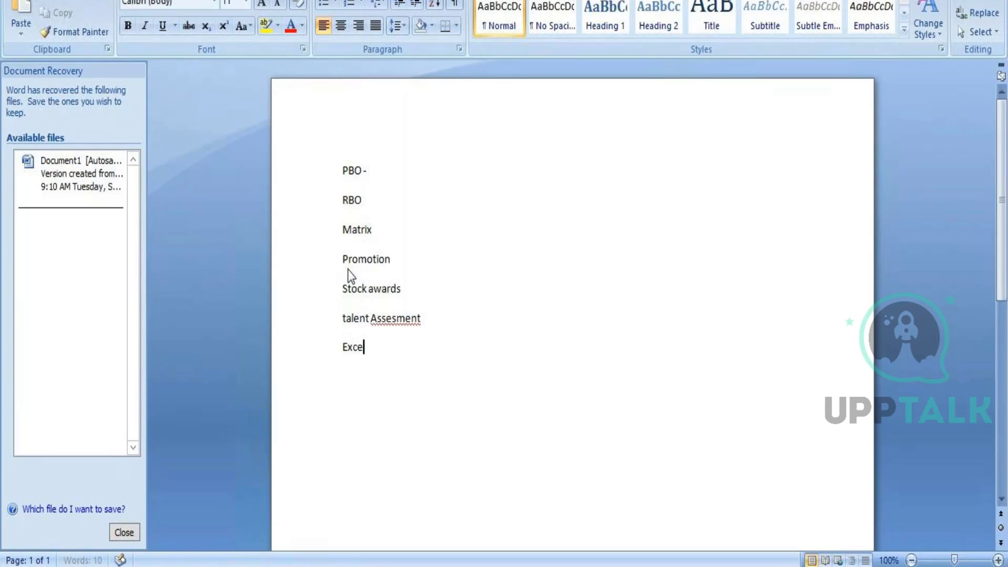
type("ption")
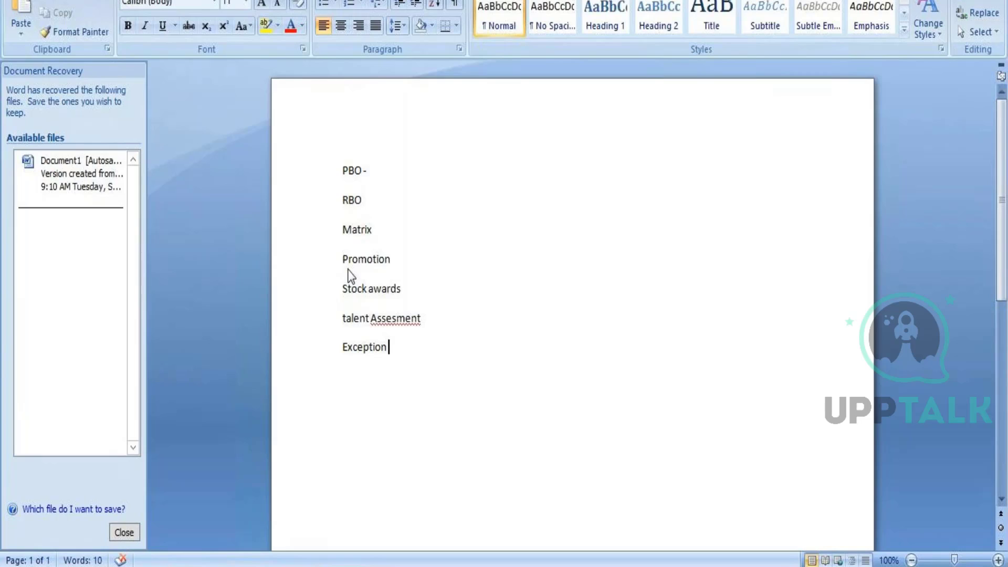
- Extend the Exception line to "Exceptions t" and delete the Promotion line between Matrix and Stock awards
key("BackSpace")
type("s t")
left_click(348, 269)
triple_click(348, 269)
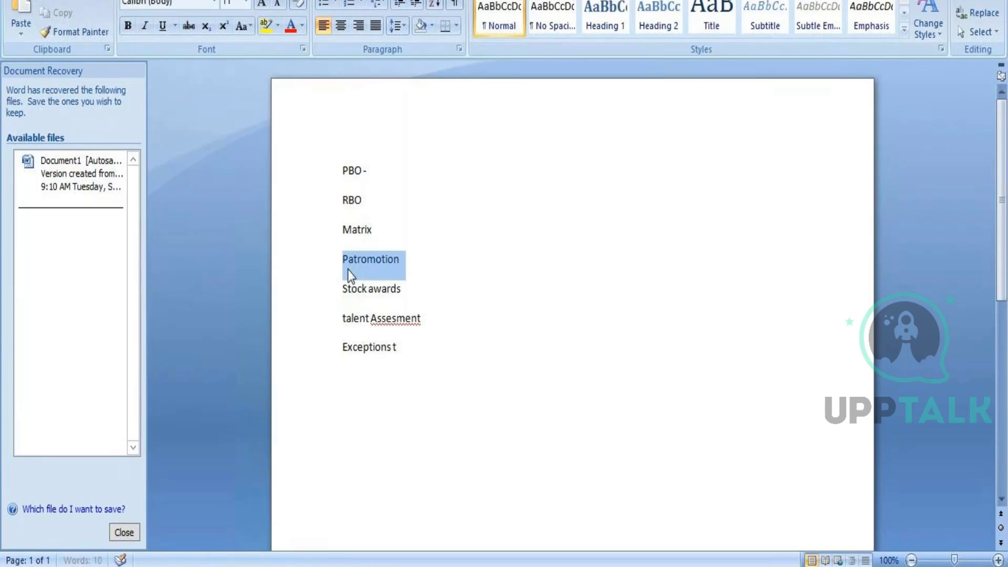
key("BackSpace")
key("BackSpace")
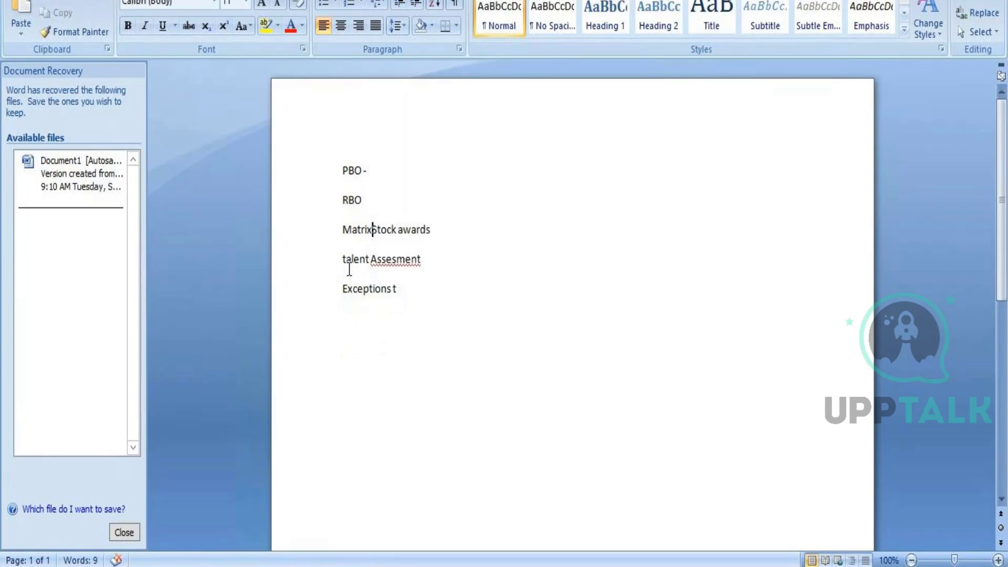
key("Return")
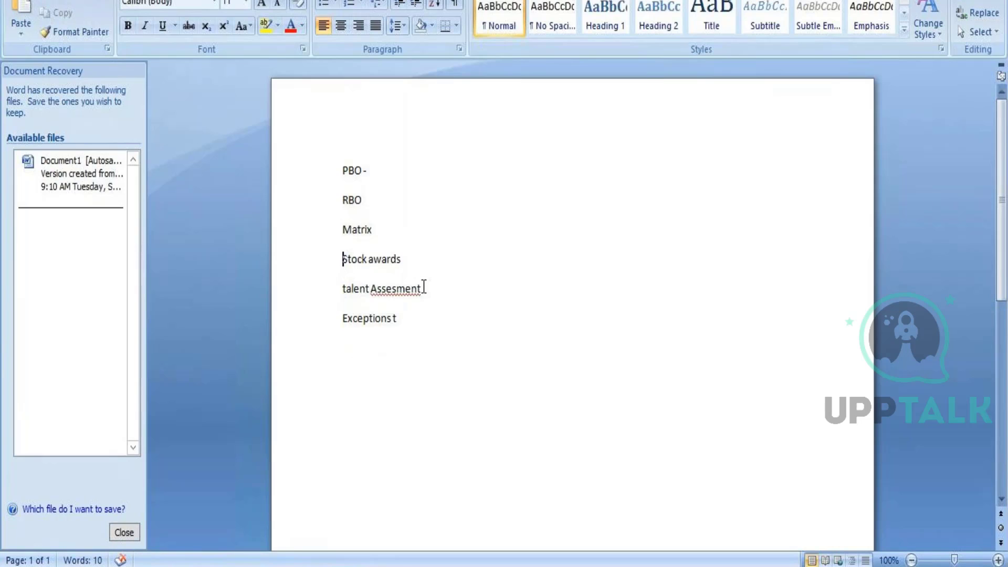
- Complete the last line so it reads "Exceptions that remove employees from the process"
left_click(399, 318)
type("hat remove emplo")
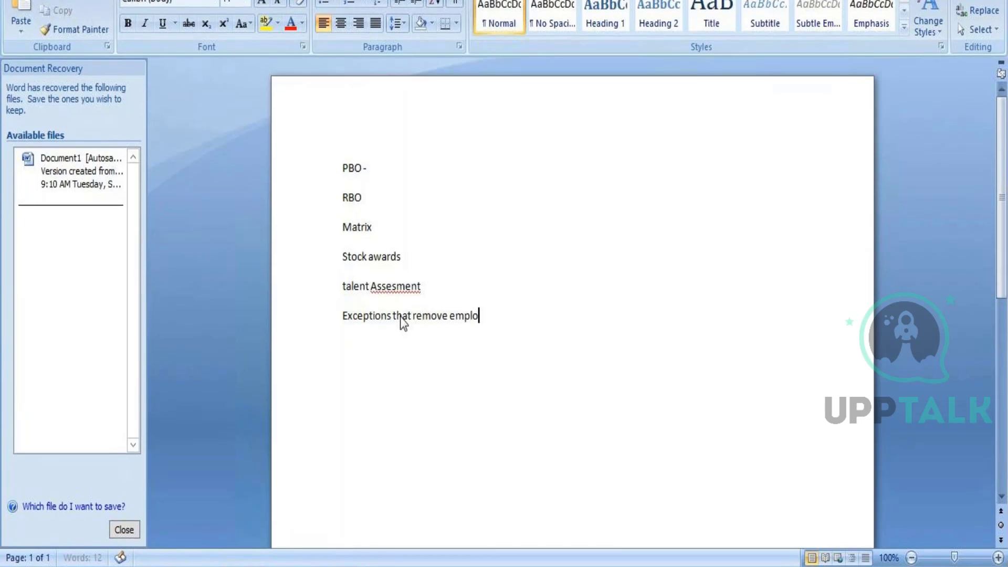
type("yees from the")
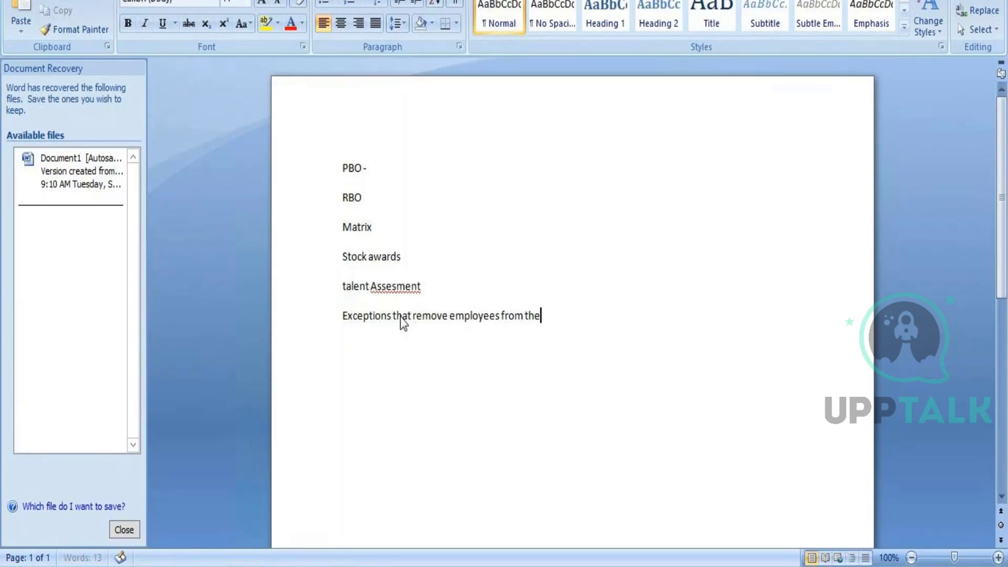
type(" process")
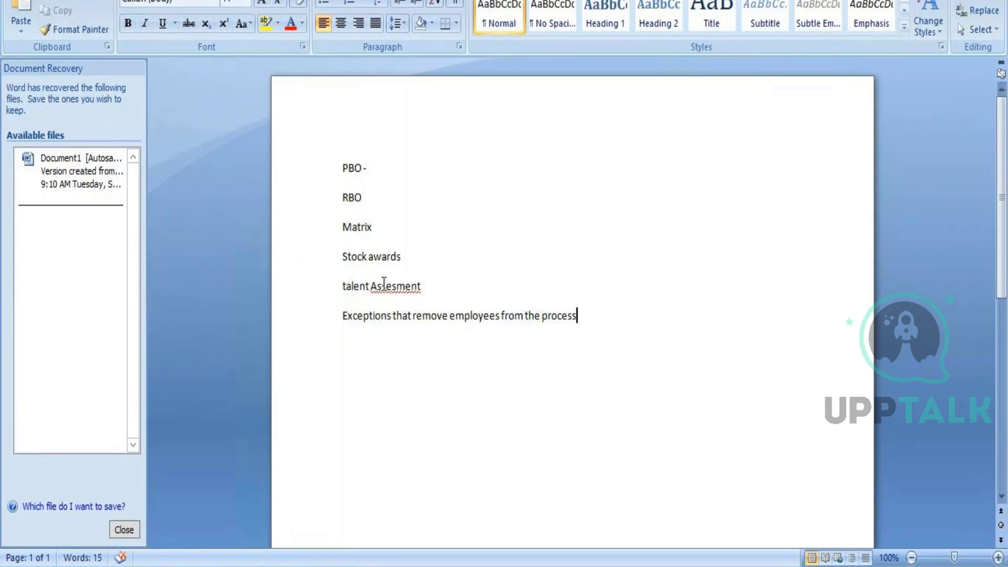
- Correct the misspelled "Assesment" to "Assessment" and select the lines from Matrix through Exceptions
right_click(384, 285)
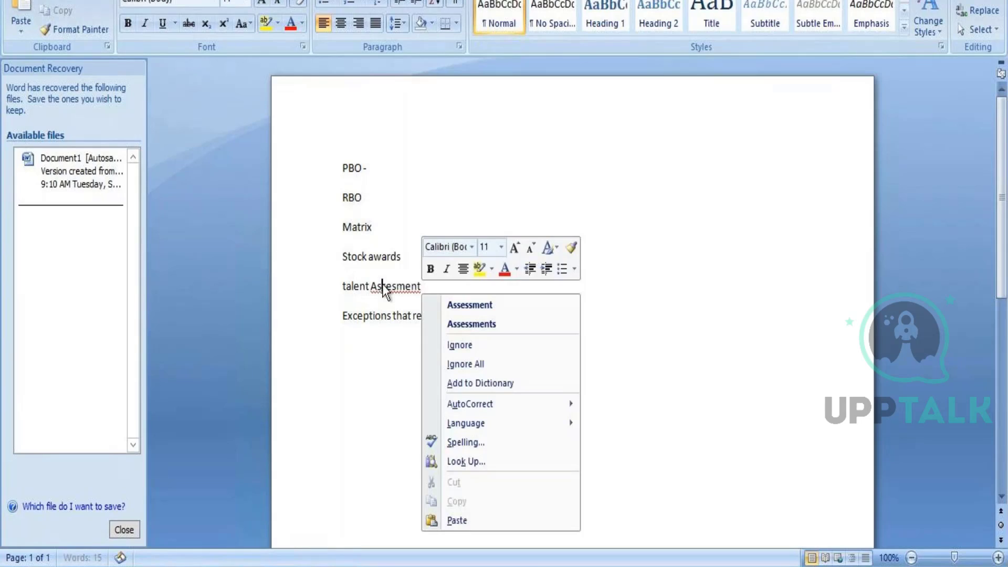
left_click(444, 301)
left_click_drag(343, 226, 606, 320)
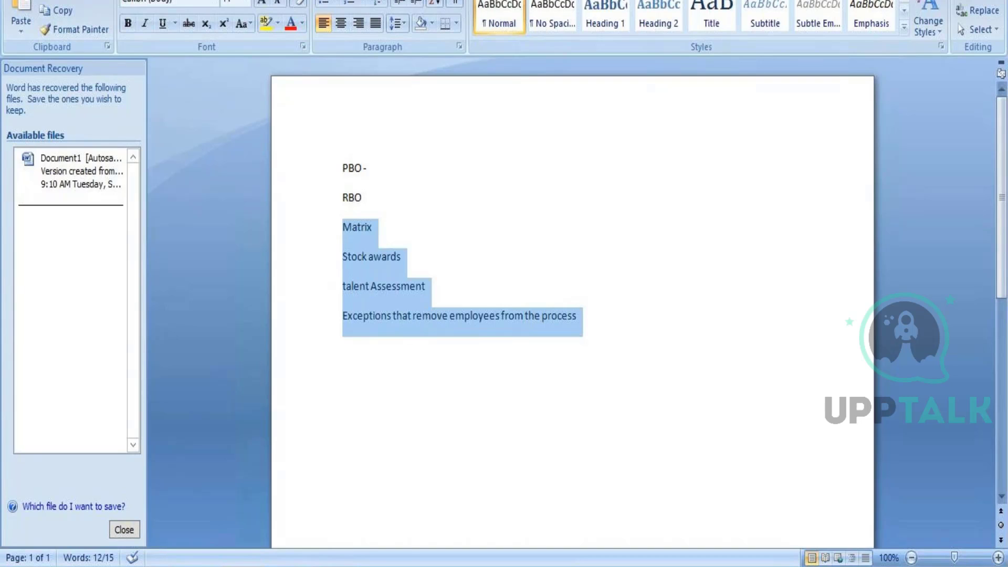
- Switch to the View Compensation Plan Rollout Process page in Chrome and close the pop-up list of employees not receiving the plan
left_click(243, 566)
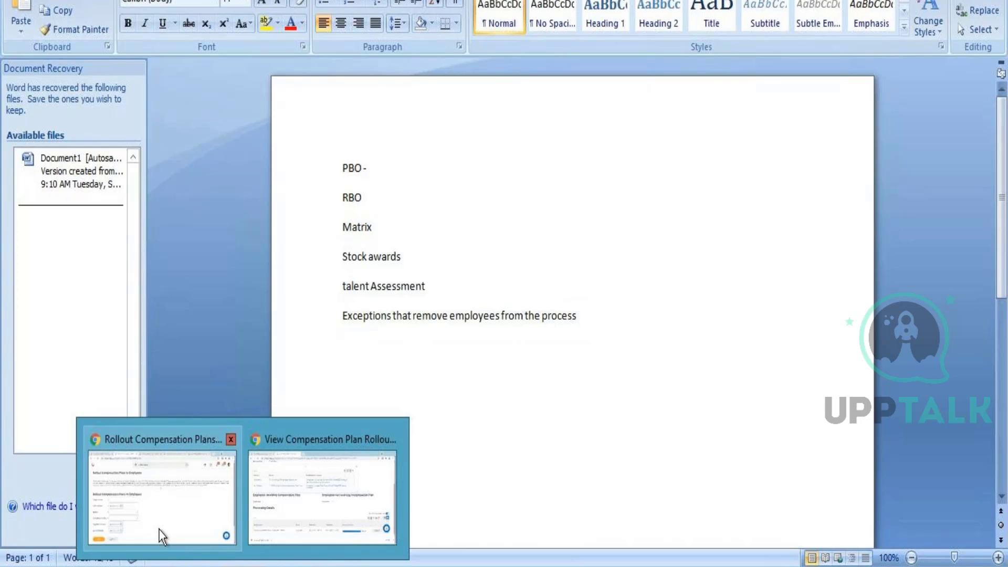
left_click(298, 493)
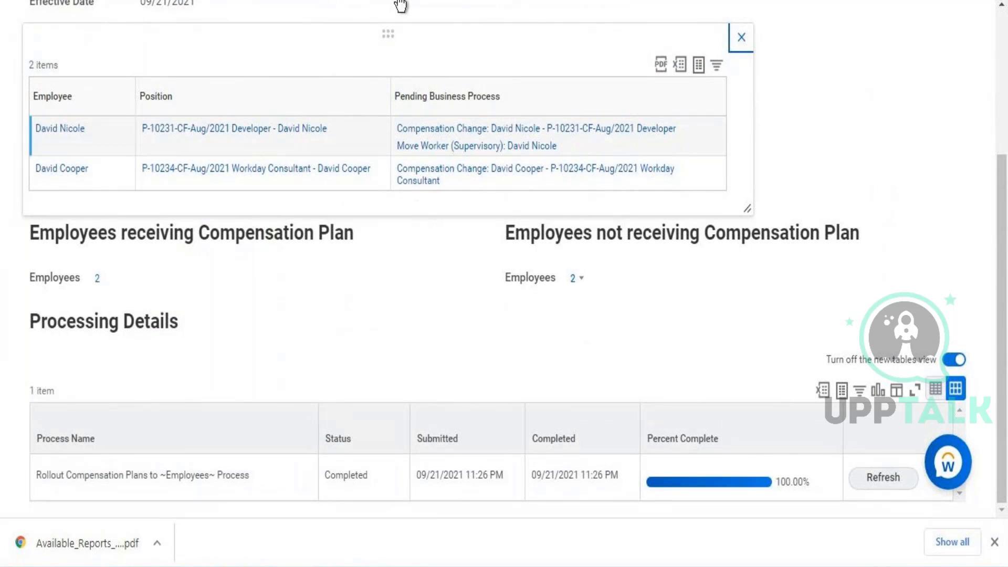
left_click(742, 40)
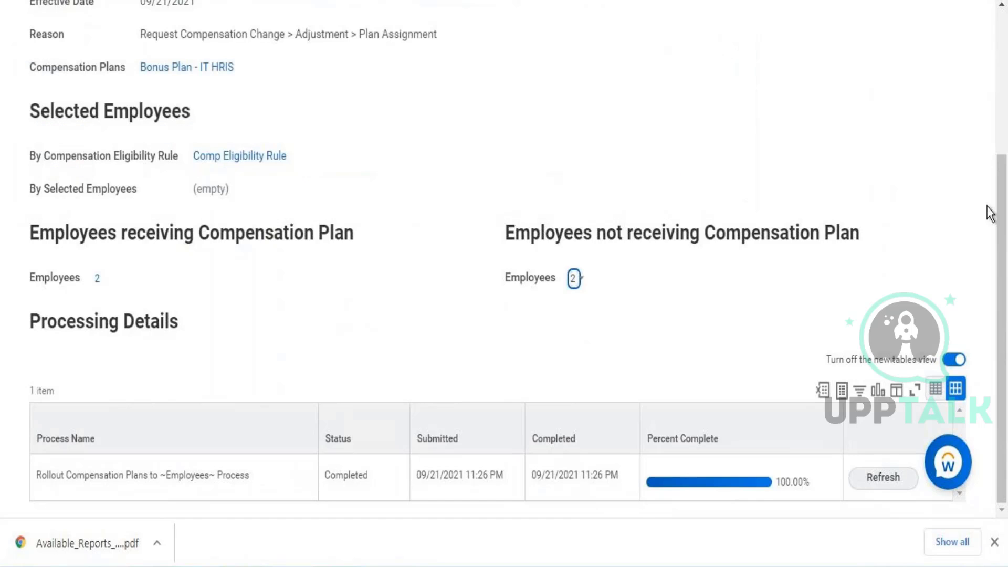
left_click_drag(1002, 232, 1003, 10)
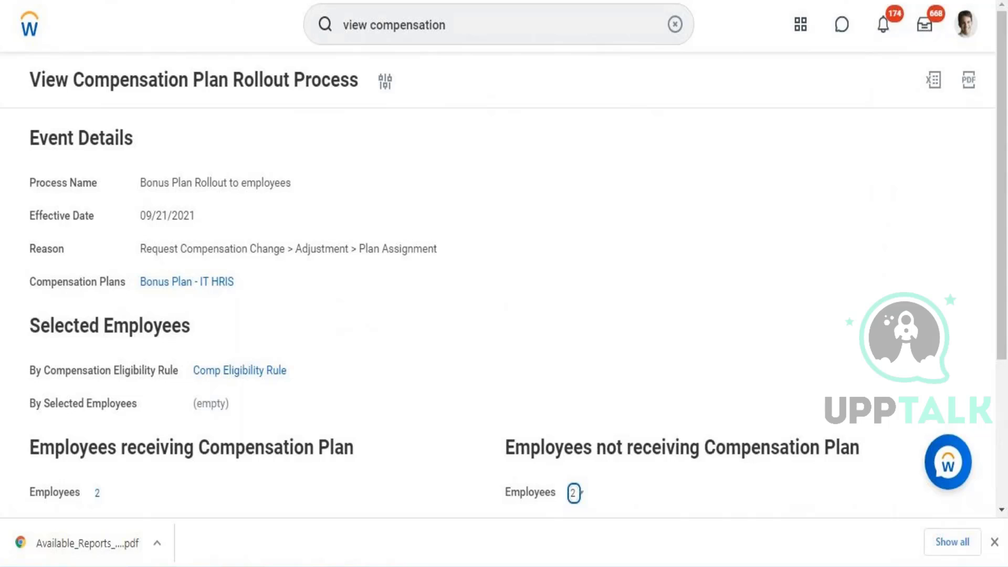
- Search Workday for "create compensation matr" and open the Create Compensation Matrix task
left_click(509, 14)
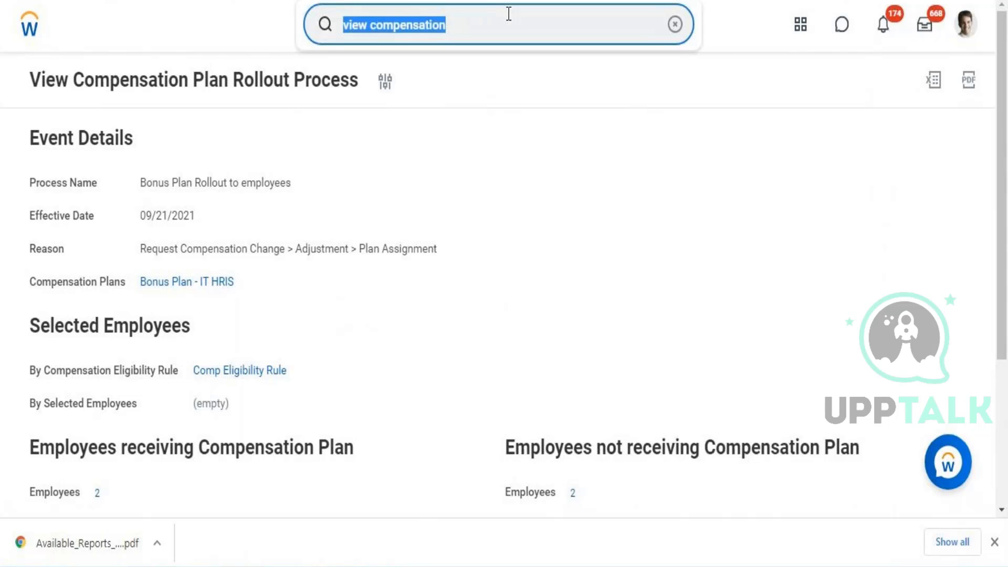
type("create ")
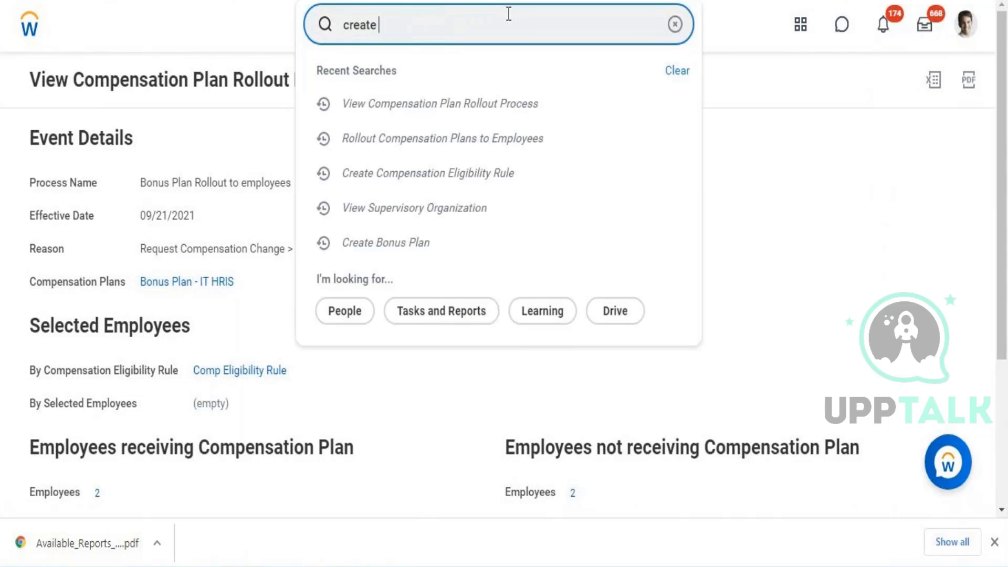
type("compensation a")
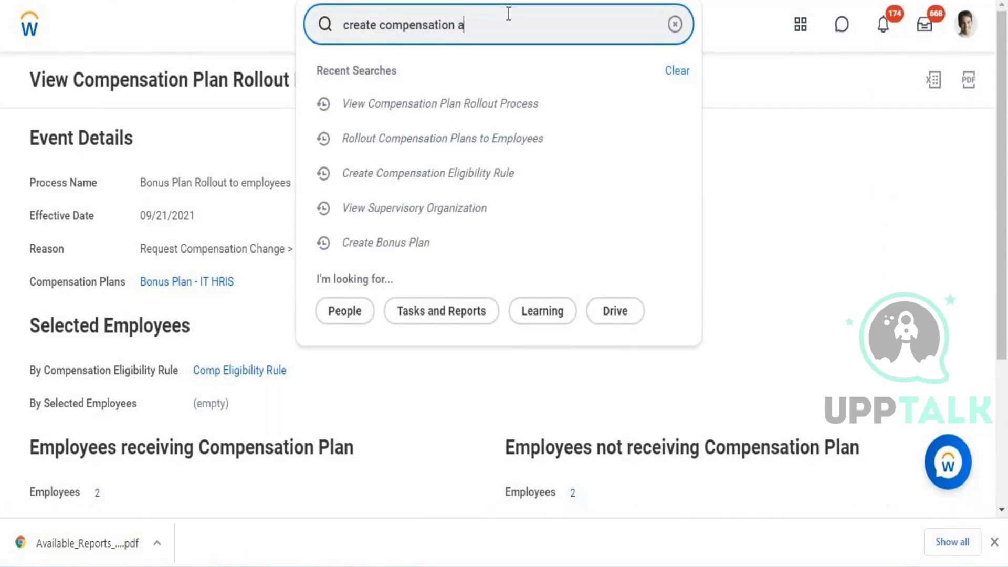
key("BackSpace")
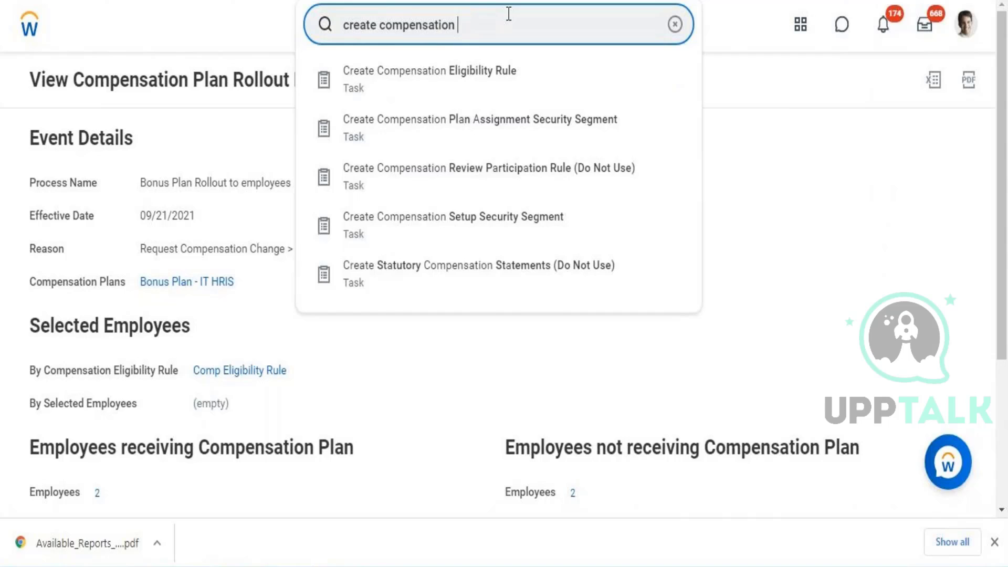
type("matr")
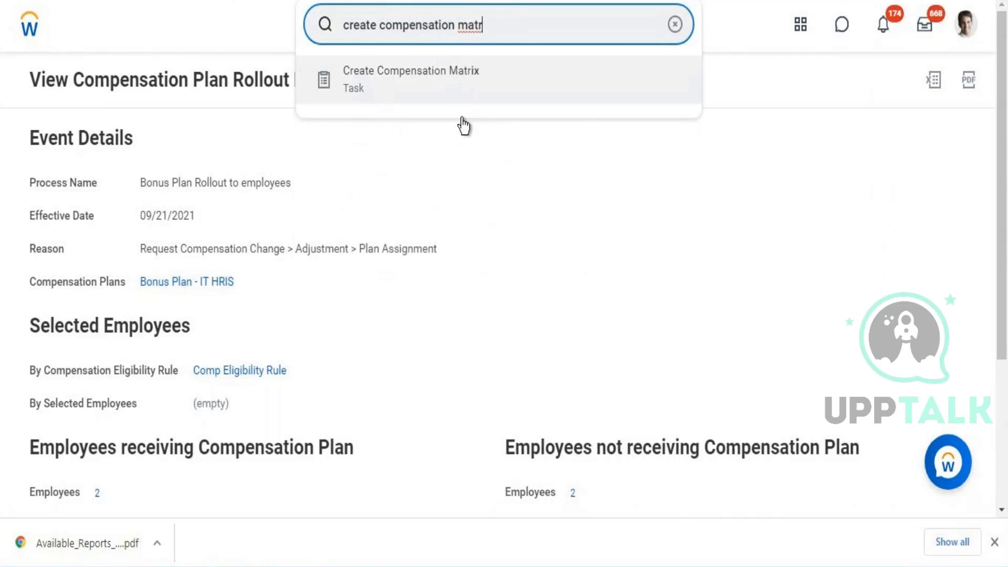
left_click(462, 74)
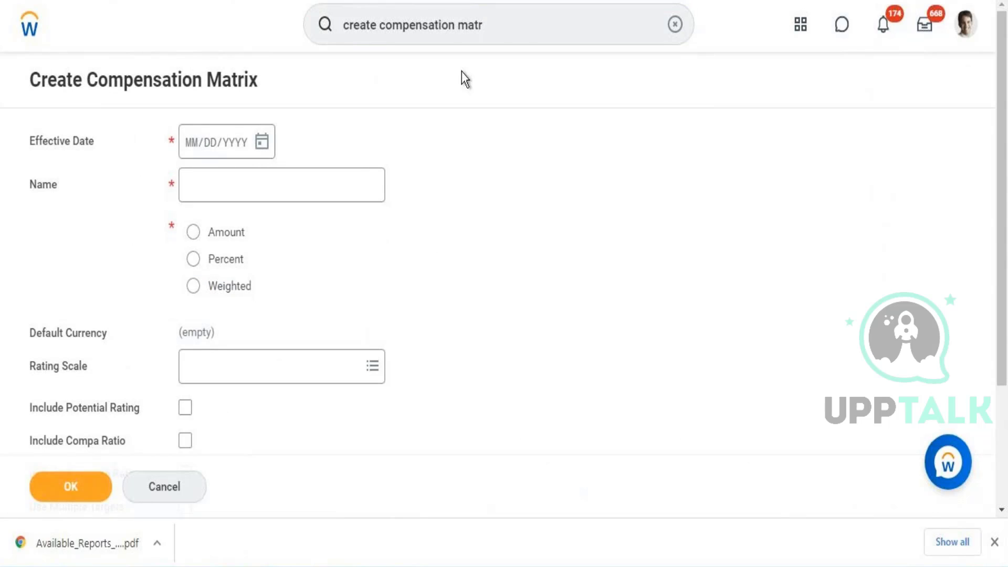
- Set the compensation matrix's effective date to 01/01/2021 and its name to "Comp Matrix - IT HR"
left_click(264, 144)
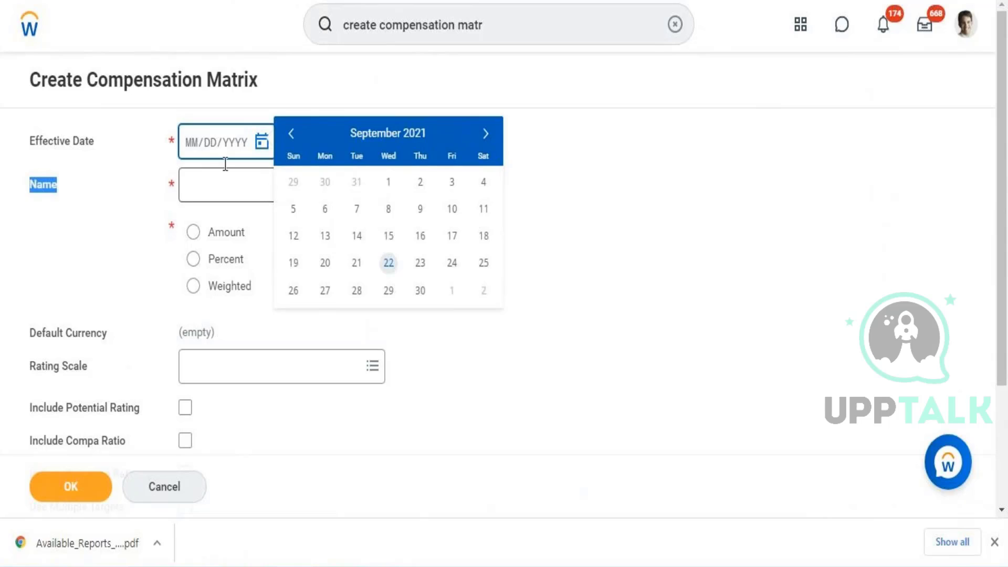
left_click(191, 148)
type("01/01/2")
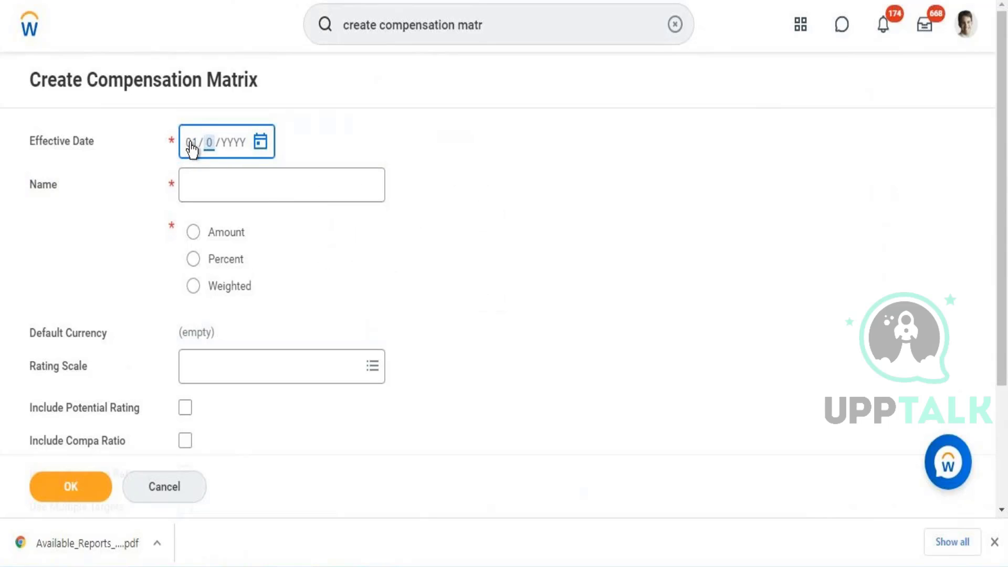
type("021")
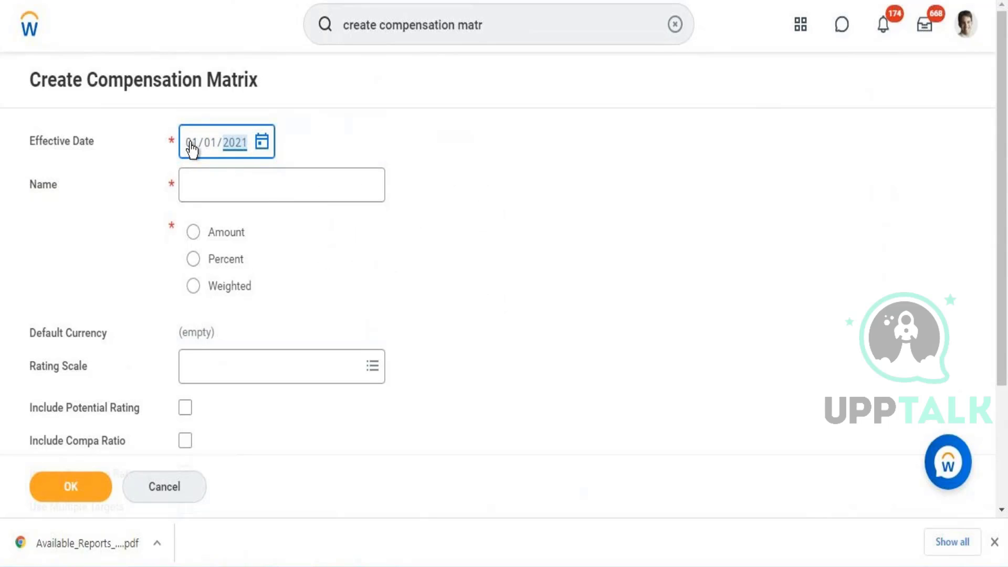
left_click(221, 178)
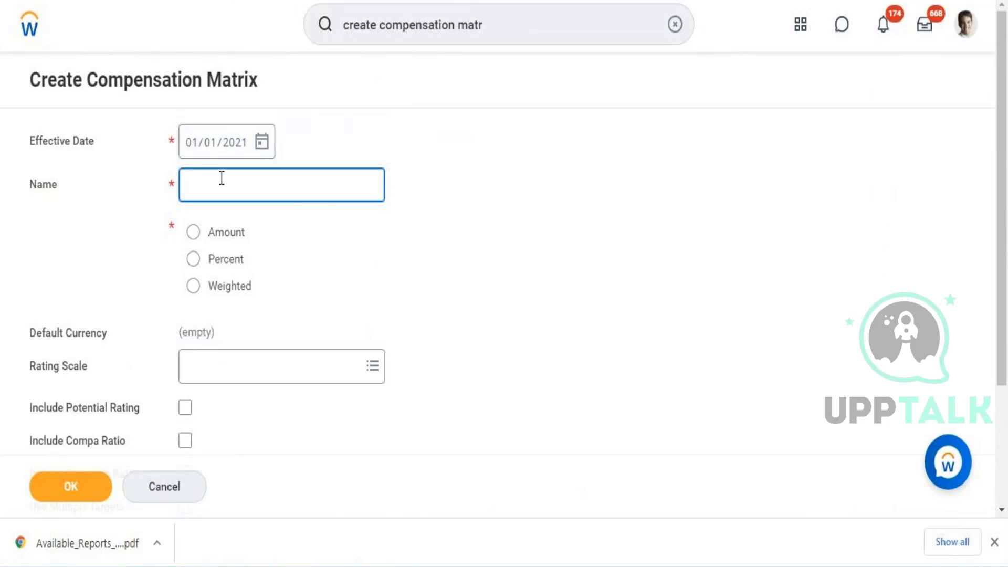
type("Comp Matrix - IT HR")
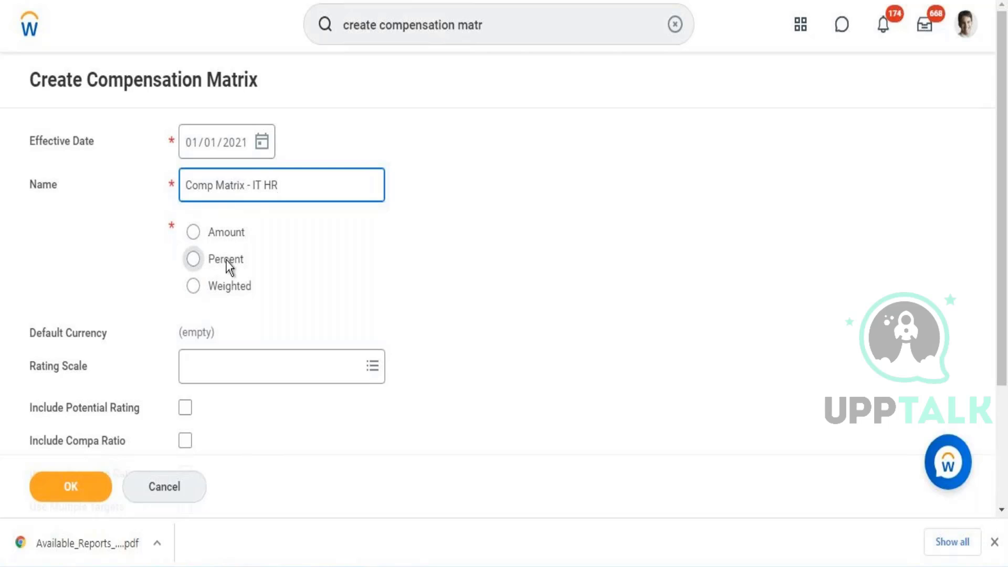
- Make it an Amount matrix with USD as default currency, and dismiss the RoboForm offer to save the password
left_click(217, 233)
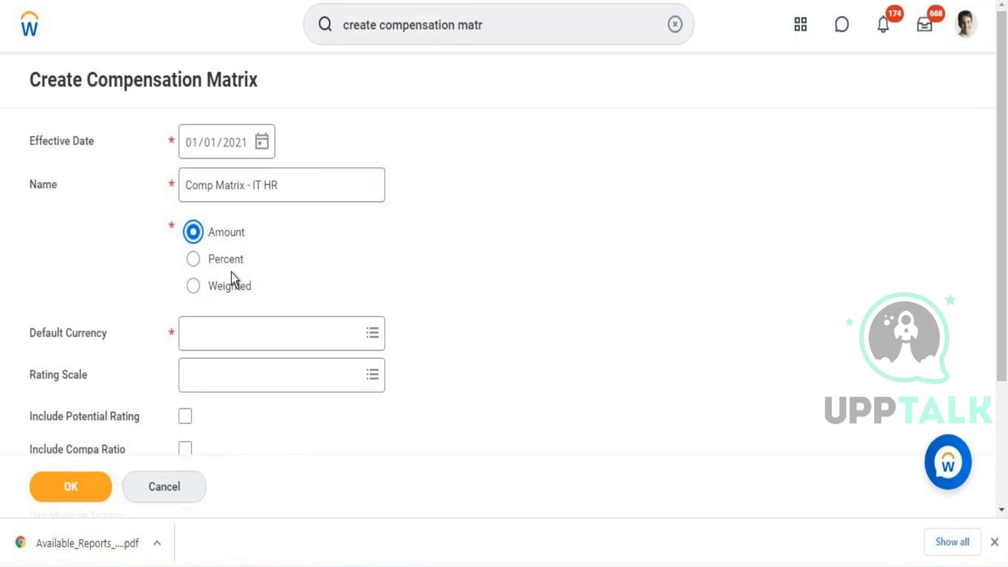
left_click(225, 335)
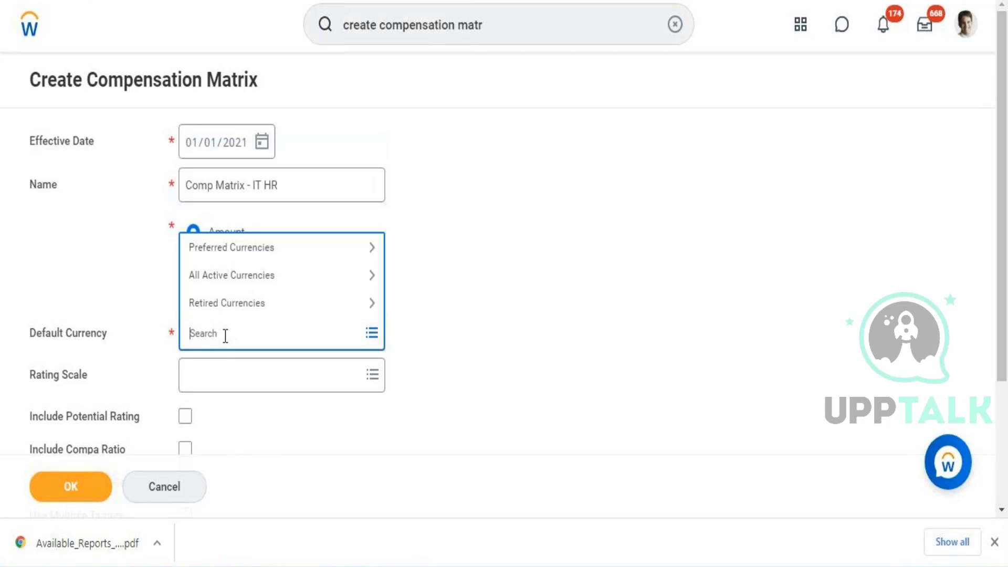
type("USD")
key("Return")
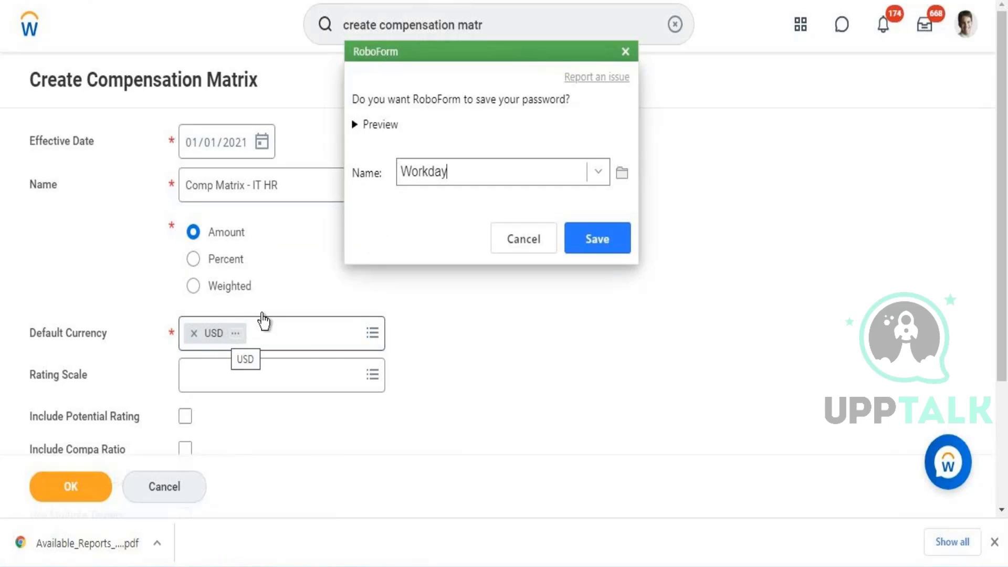
left_click(523, 241)
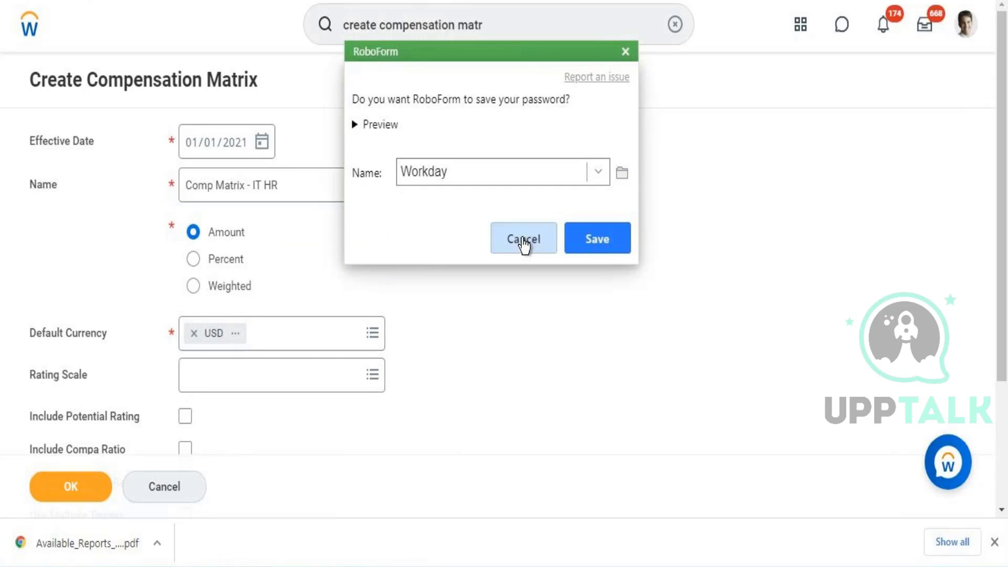
- Choose Overall Rating Scale from the active rating scales as the matrix's rating scale
left_click(251, 382)
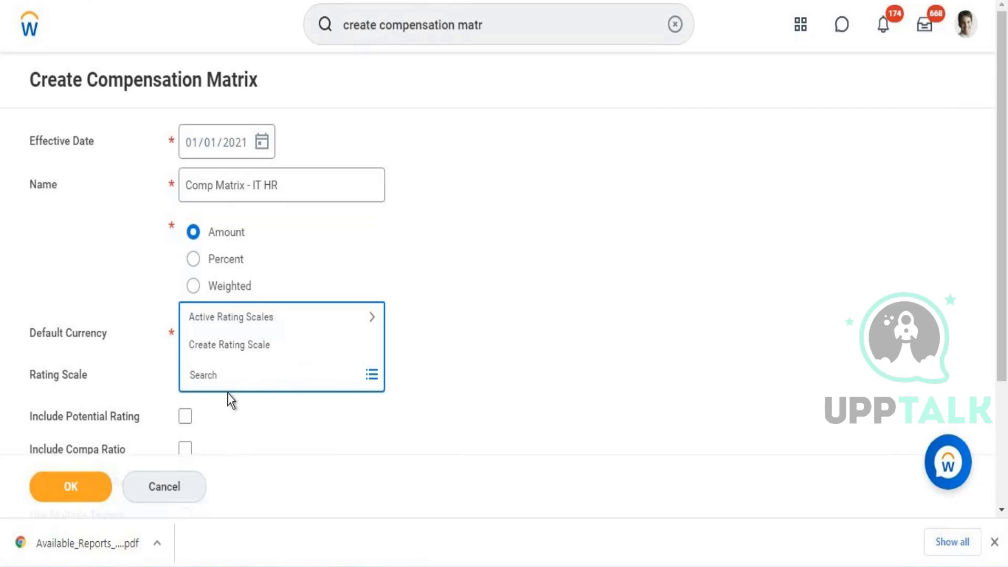
left_click(251, 322)
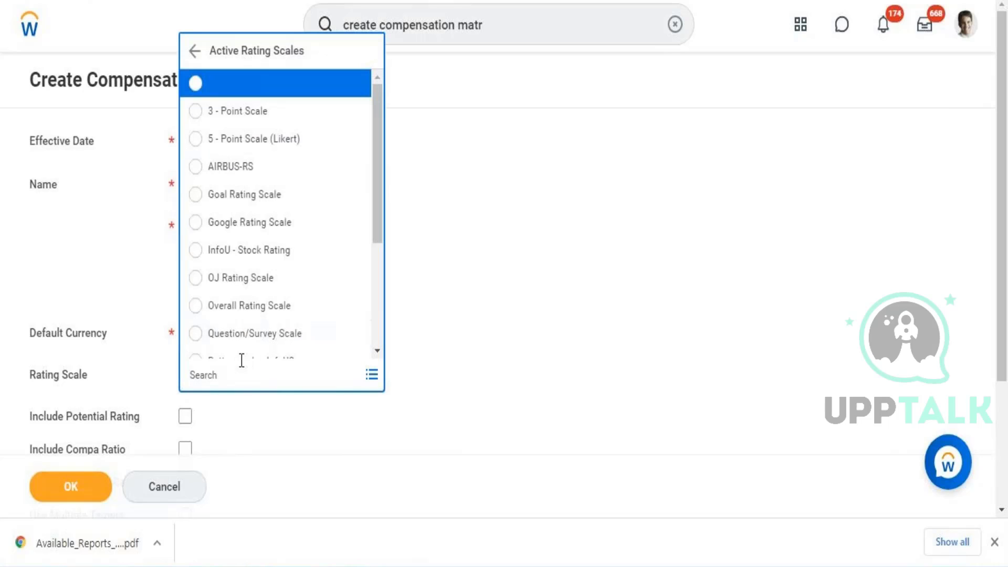
left_click(358, 314)
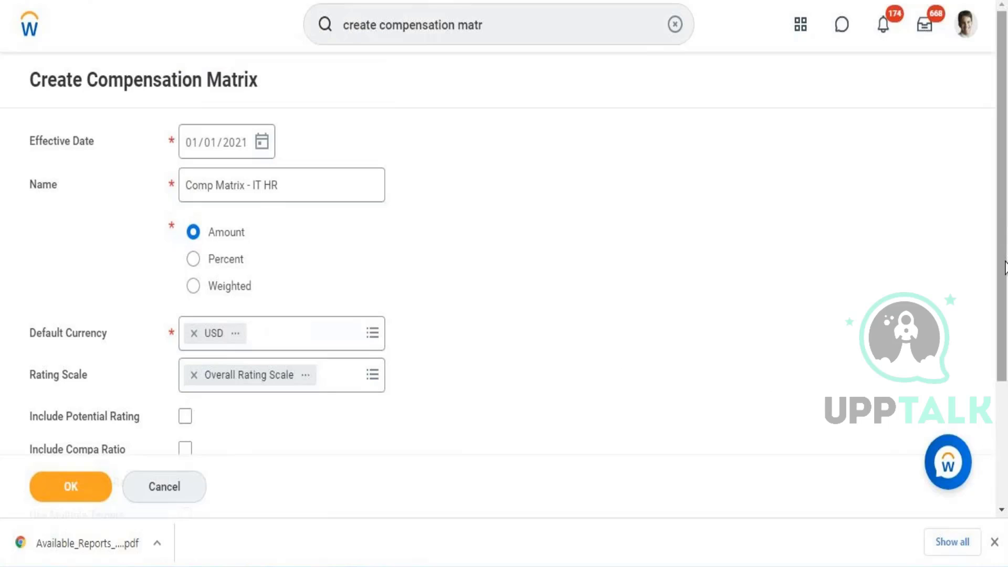
- Include the potential rating in the compensation matrix and submit the initial setup
scroll(1003, 367, "down", 3)
scroll(1004, 374, "down", 1)
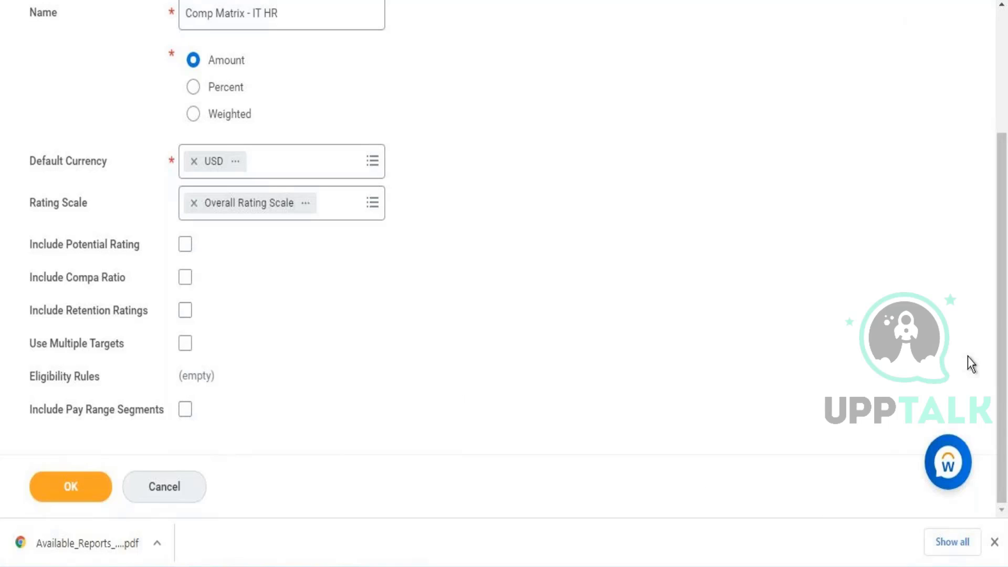
left_click_drag(1003, 315, 1004, 268)
left_click(185, 246)
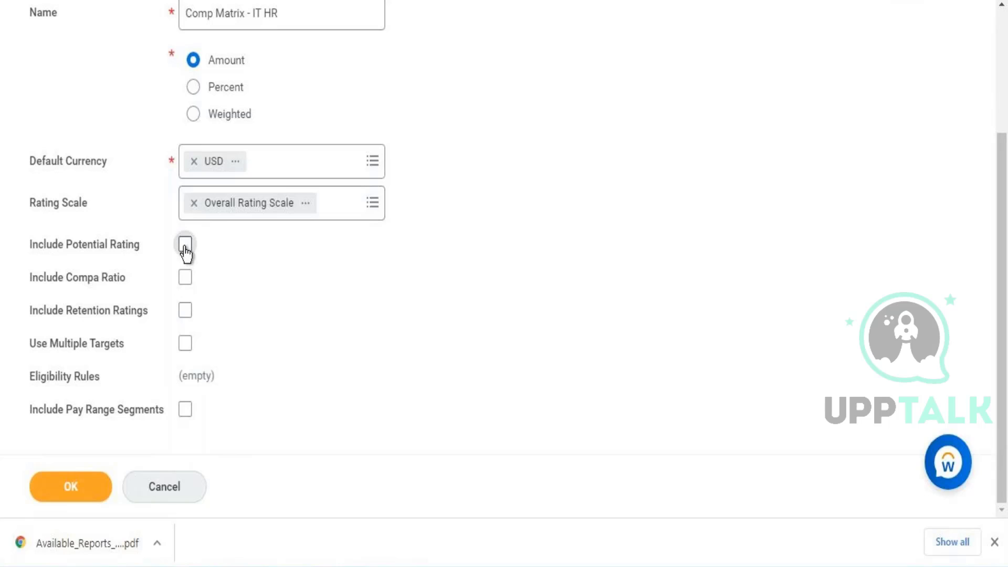
left_click(67, 497)
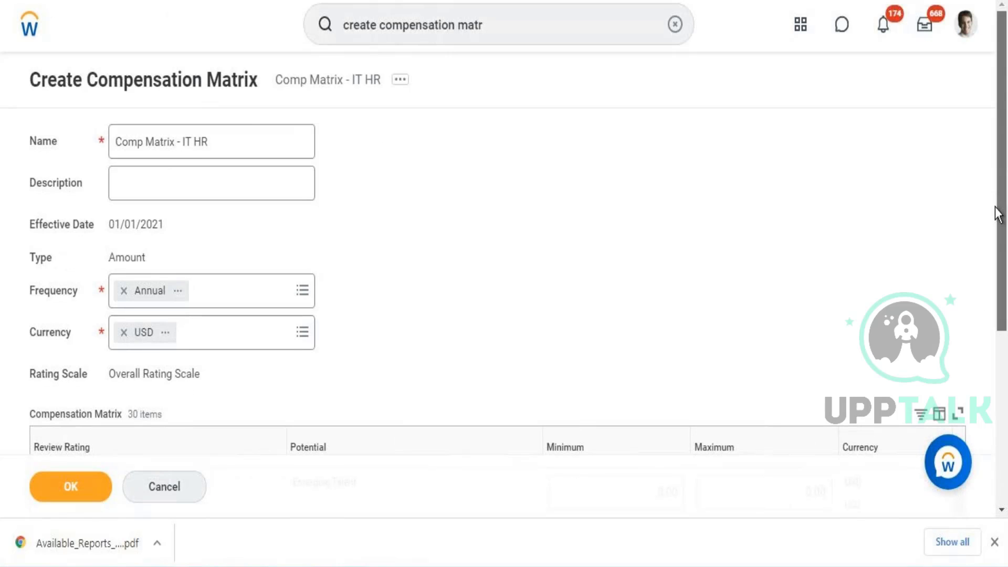
- Set the minimum and maximum to 90 for the 3 - Meets Expectations, Emerging Talent row
scroll(997, 221, "down", 3)
left_click_drag(997, 234, 990, 412)
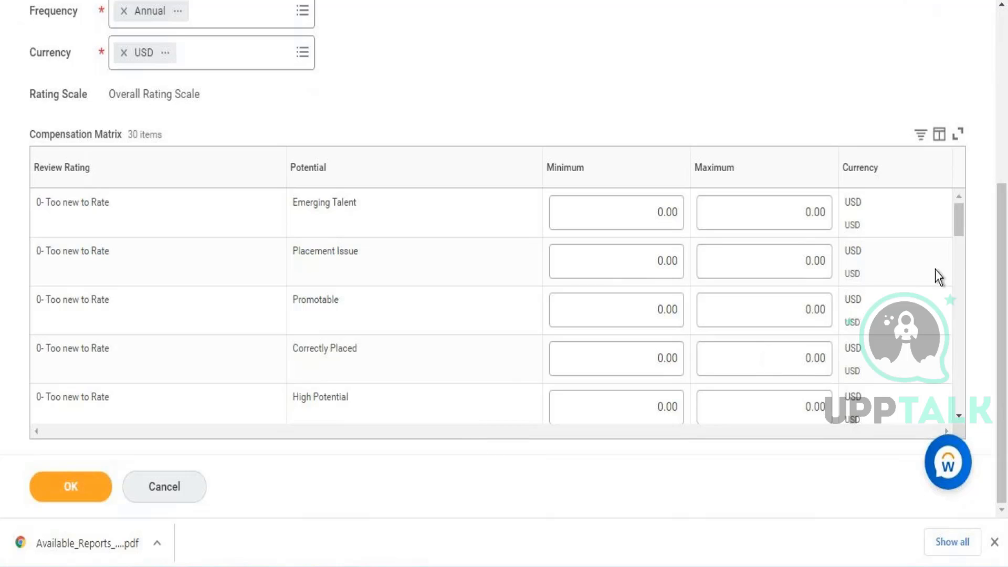
mouse_move(957, 222)
left_mouse_down()
mouse_move(957, 259)
mouse_move(956, 222)
left_mouse_up()
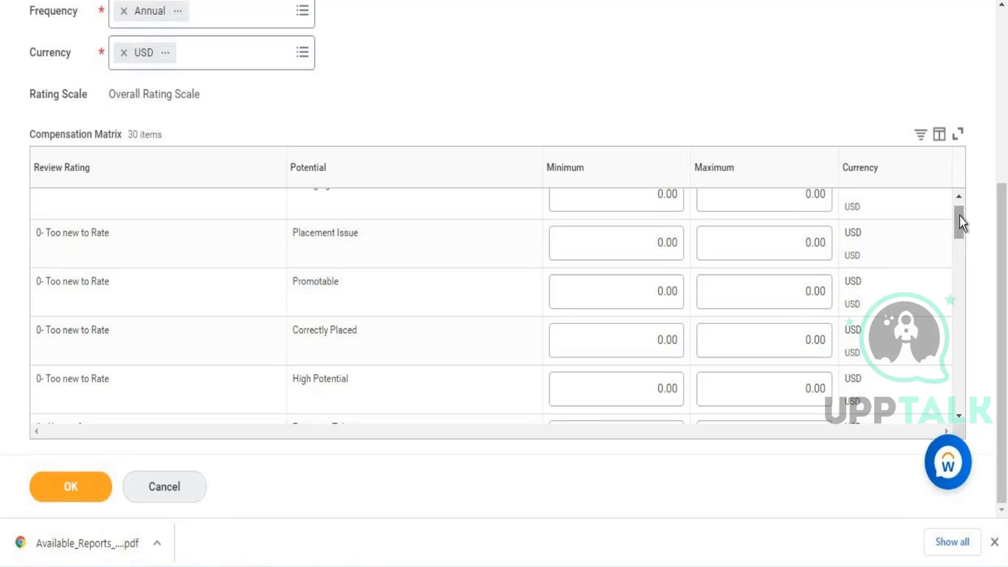
left_click_drag(960, 215, 959, 240)
left_click_drag(960, 249, 961, 311)
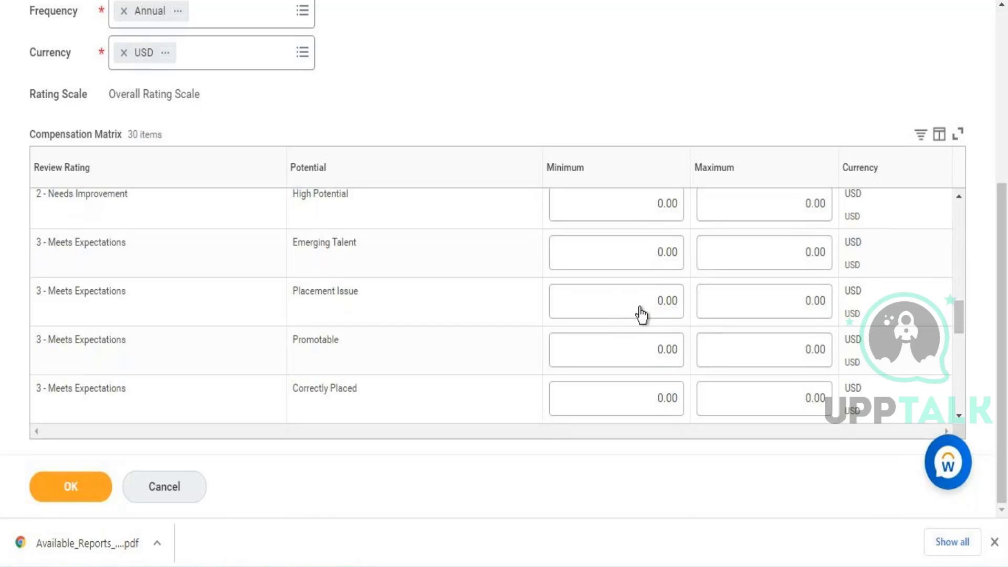
left_click(640, 246)
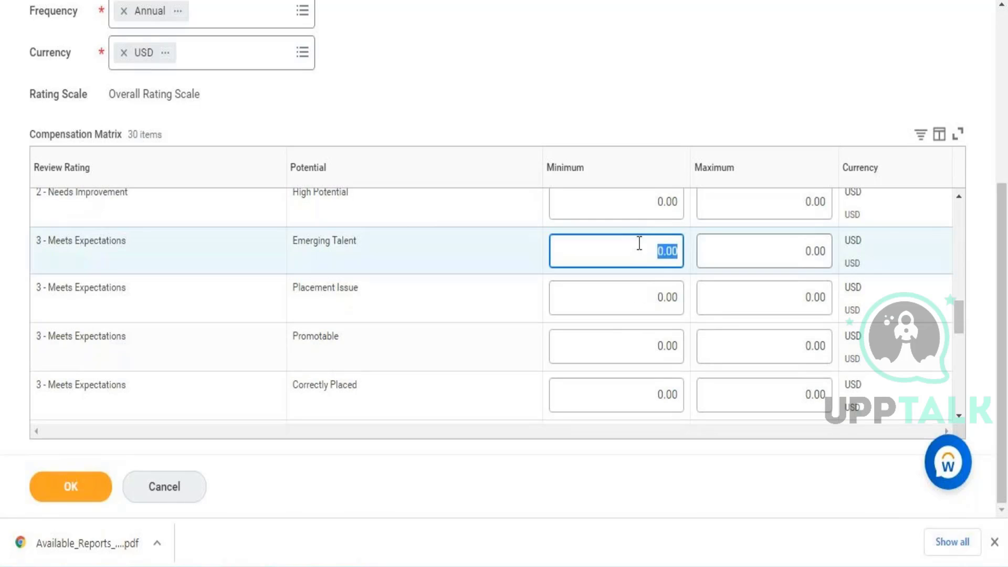
left_click(667, 251)
key("BackSpace")
type("90")
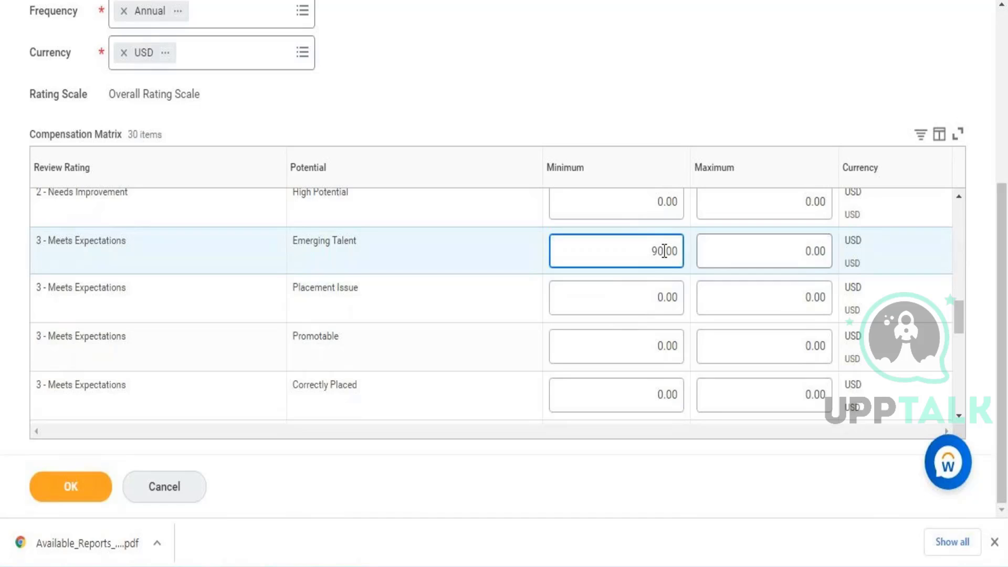
left_click(784, 251)
left_click_drag(810, 252, 806, 252)
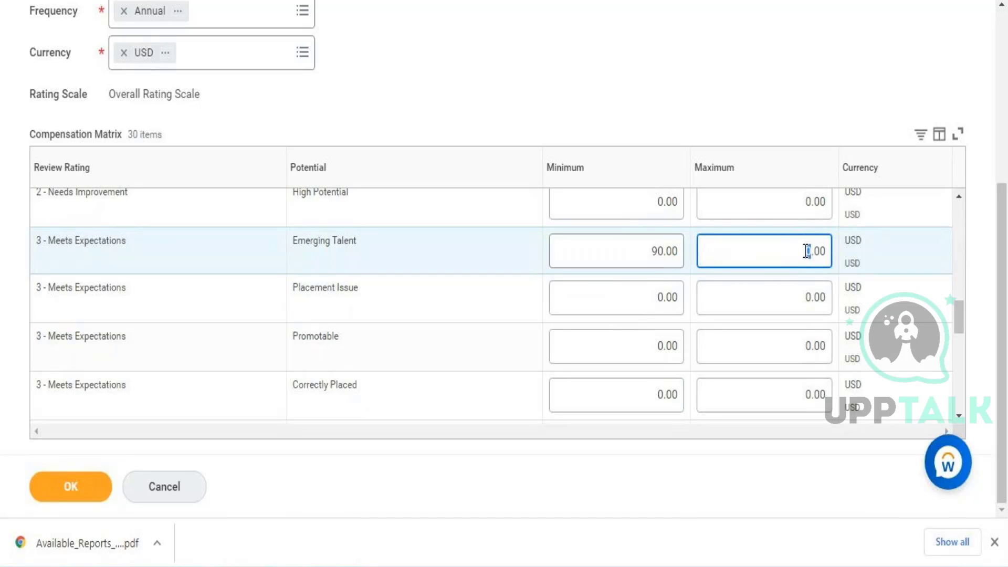
type("90")
- Set the minimum and maximum to 100 for the 4 - Exceeds Expectations, Emerging Talent row
left_click_drag(960, 312, 962, 330)
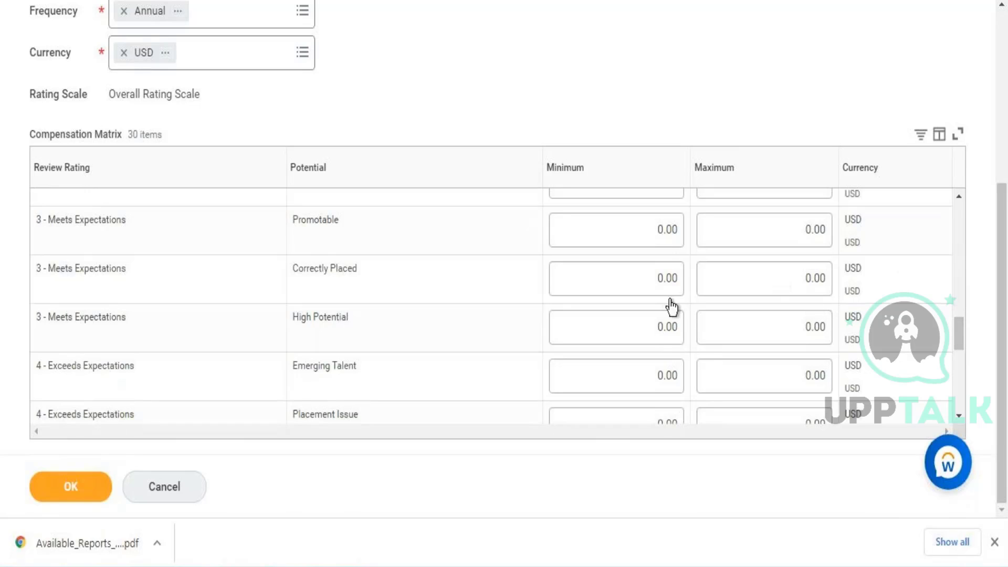
left_click(650, 373)
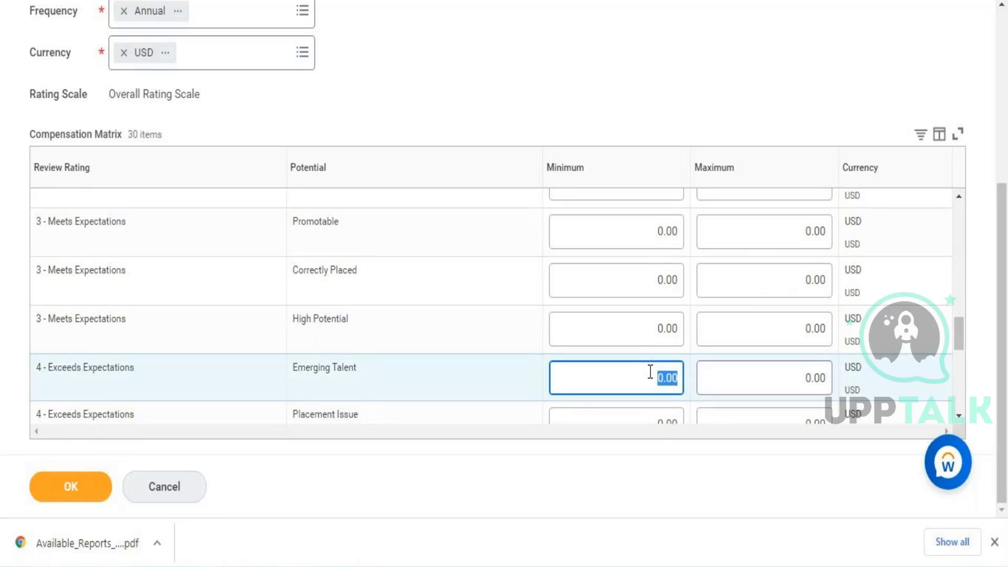
left_click(651, 373)
type("10")
left_click(791, 379)
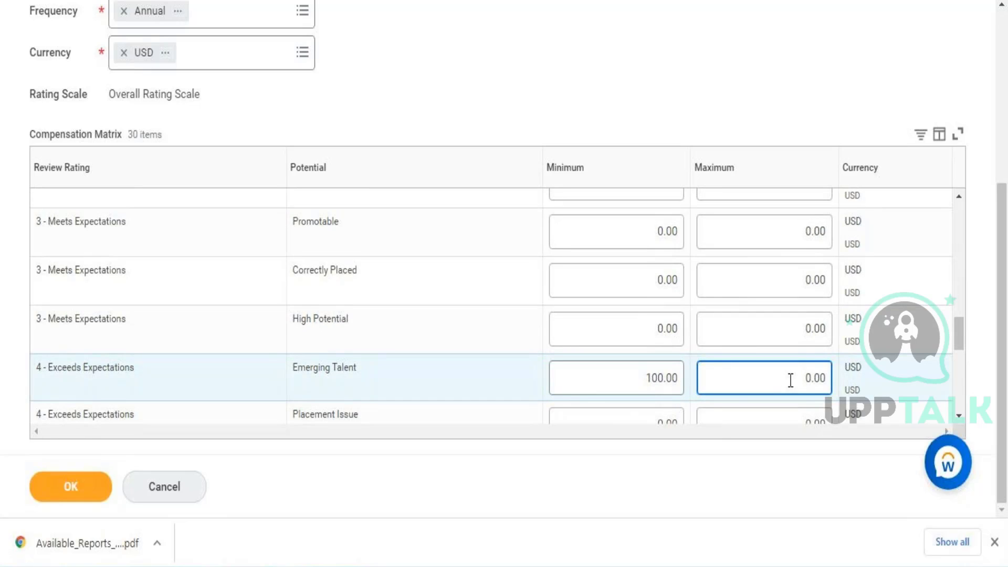
type("10")
- Set the minimum and maximum to 100 for the 4 - Exceeds Expectations, Placement Issue row
left_click_drag(958, 334, 961, 374)
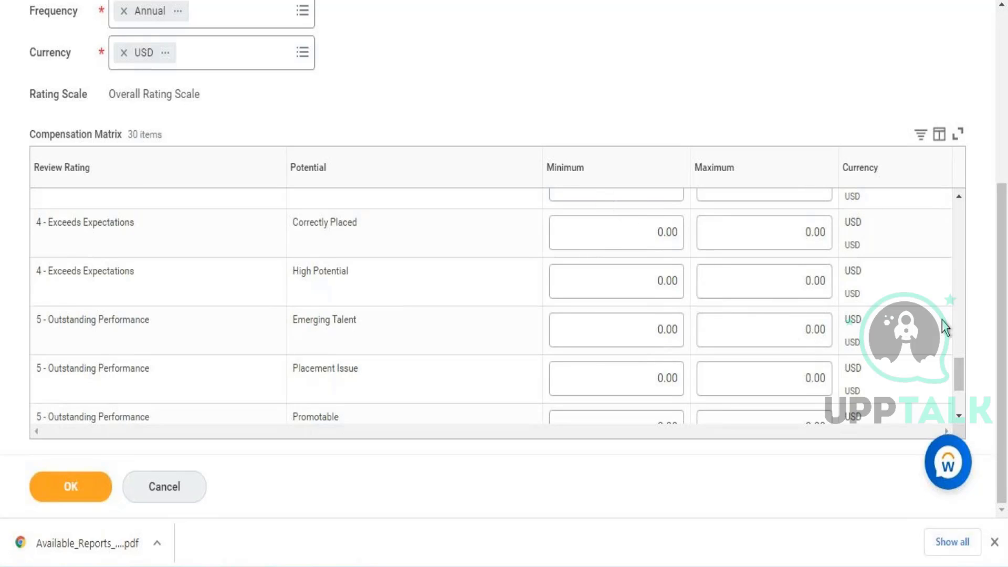
left_click_drag(961, 380, 961, 363)
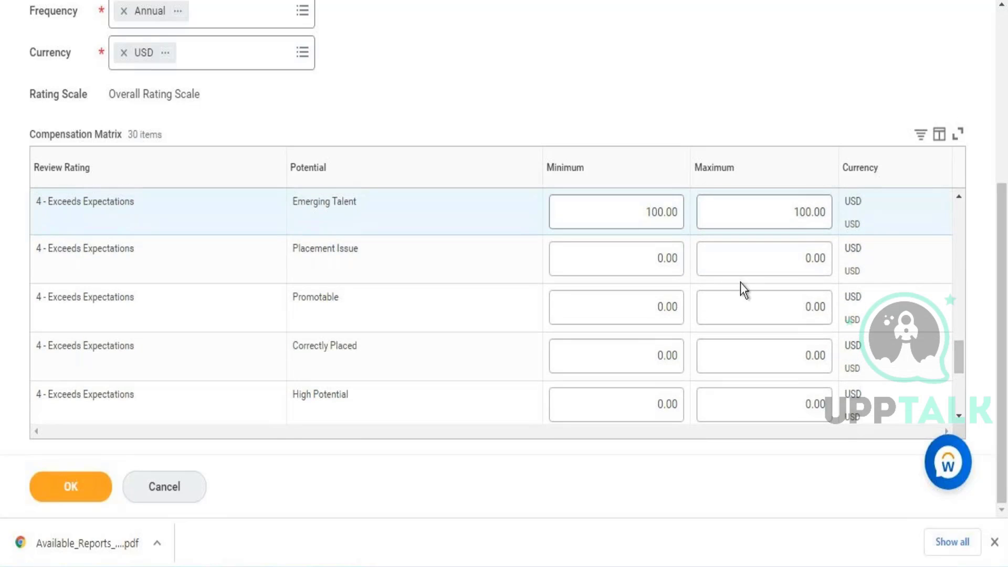
left_click(649, 266)
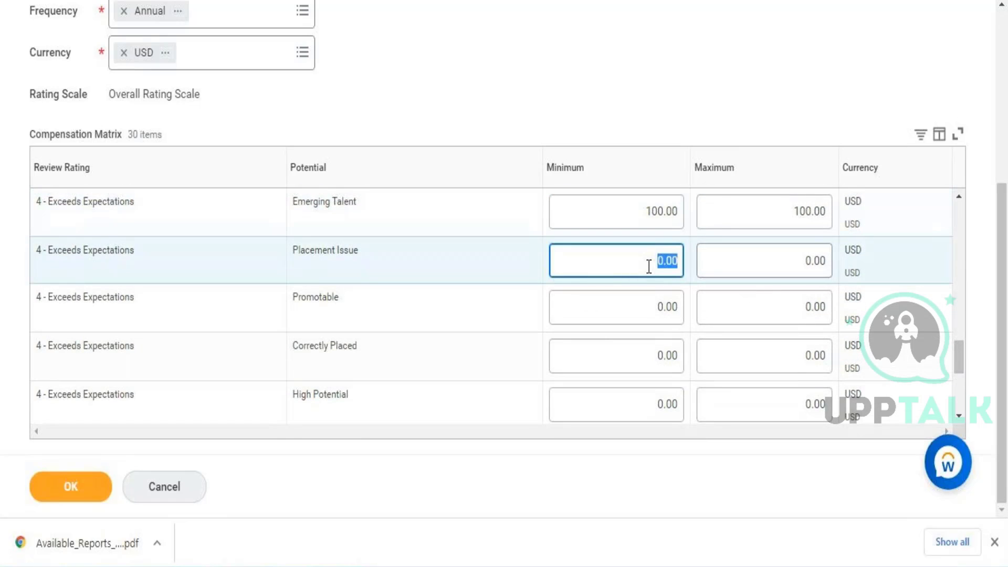
left_click(649, 267)
type("10")
left_click(798, 260)
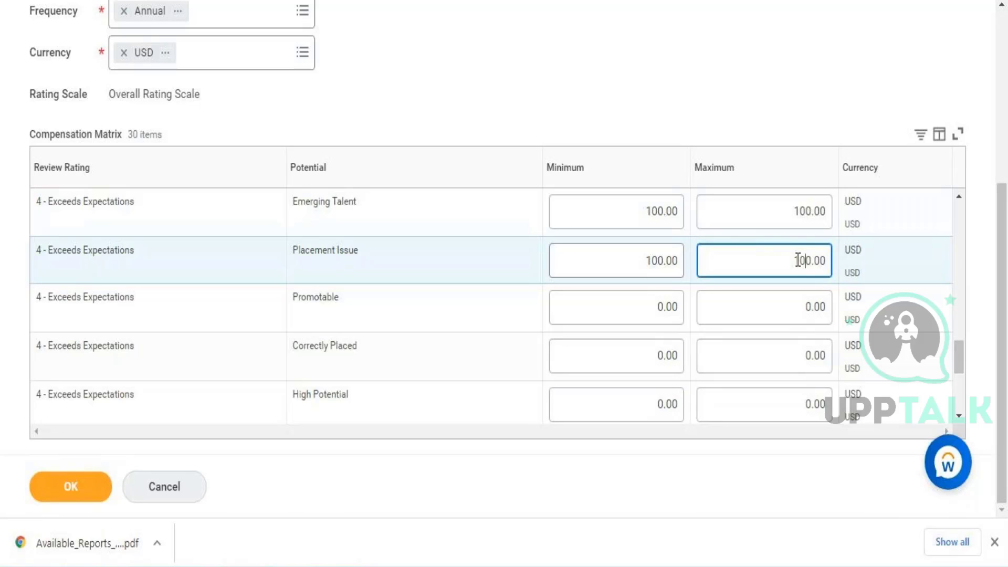
type("10")
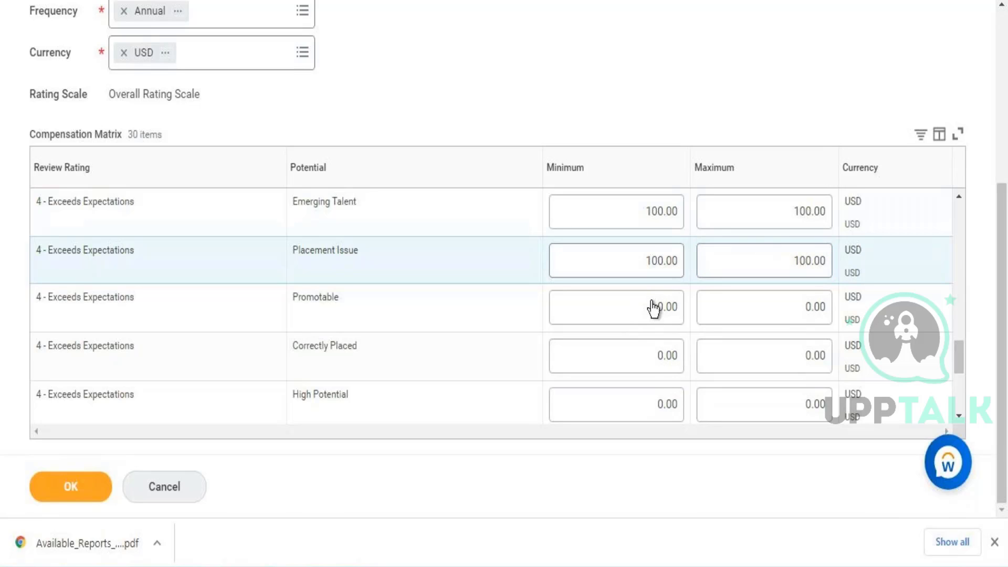
- Set the minimum and maximum to 105 for the 4 - Exceeds Expectations, Promotable row
left_click(653, 307)
left_click(657, 295)
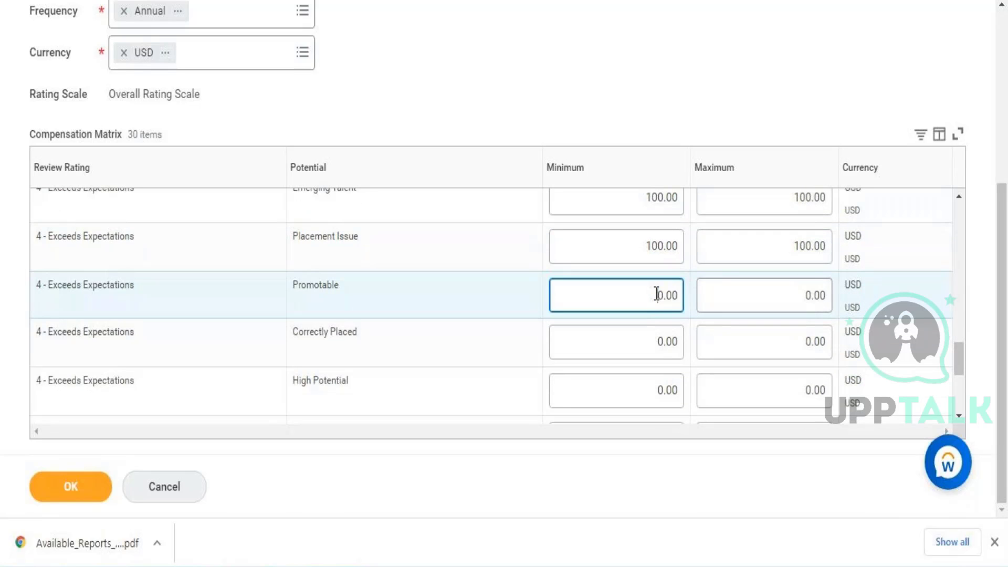
type("105")
left_click(797, 289)
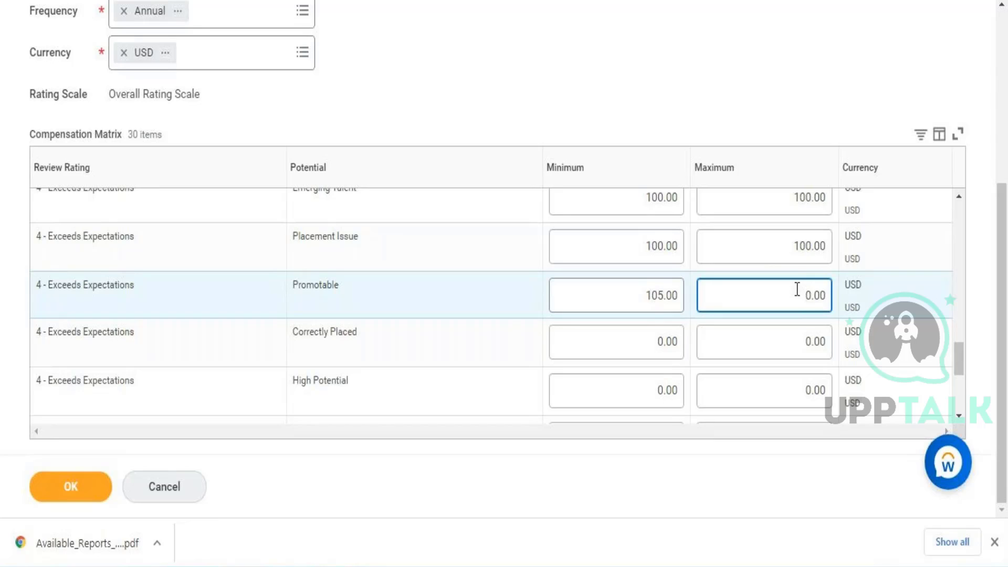
type("105")
- Set the minimum and maximum to 110 for the 4 - Exceeds Expectations, High Potential row
left_click(603, 388)
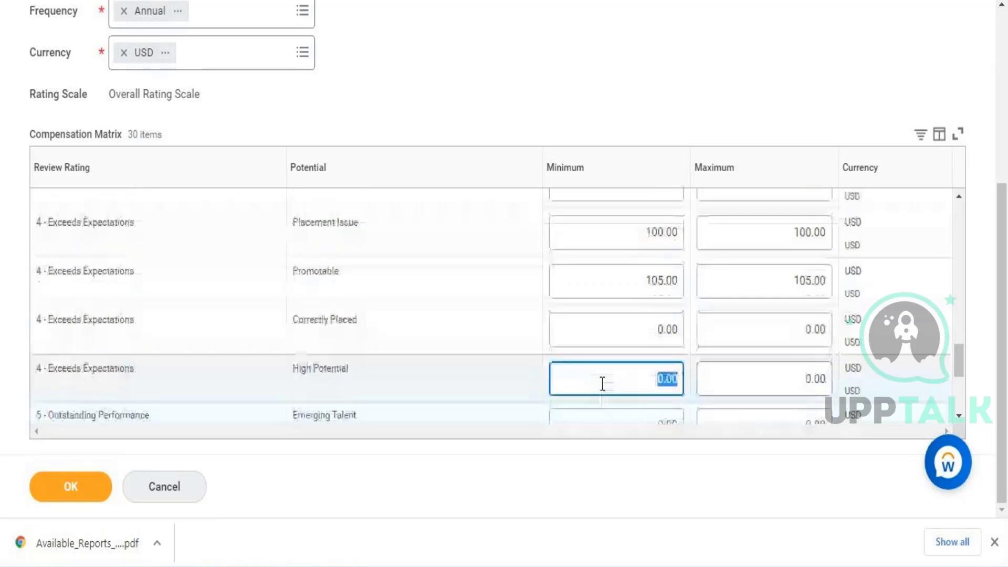
left_click(658, 381)
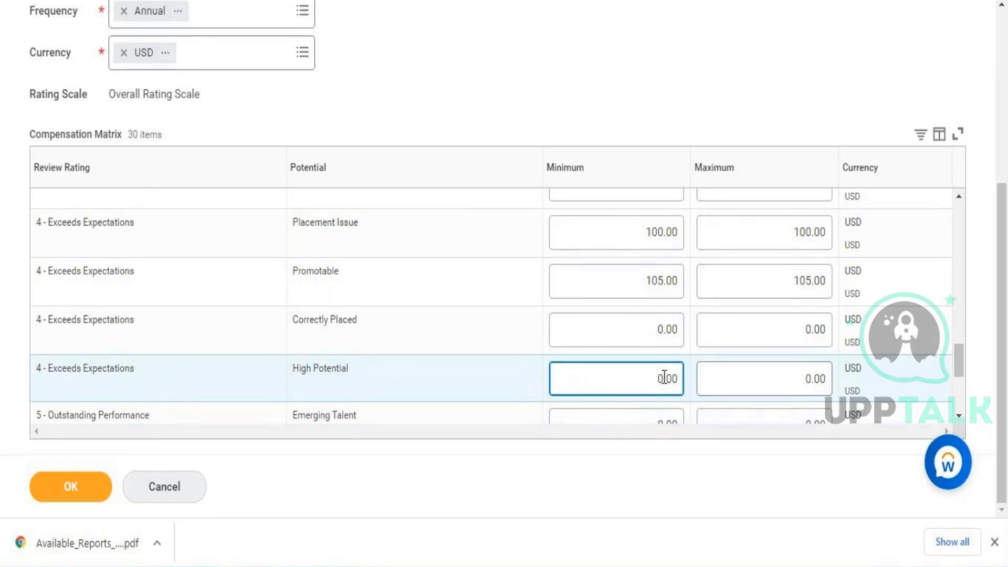
left_click_drag(666, 379, 652, 377)
type("100")
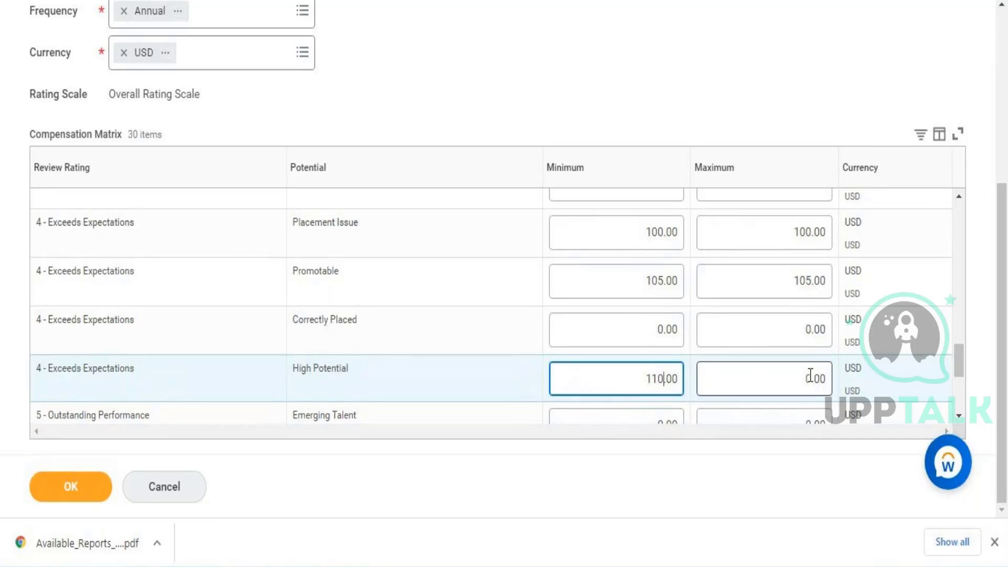
left_click_drag(811, 376, 803, 376)
type("110")
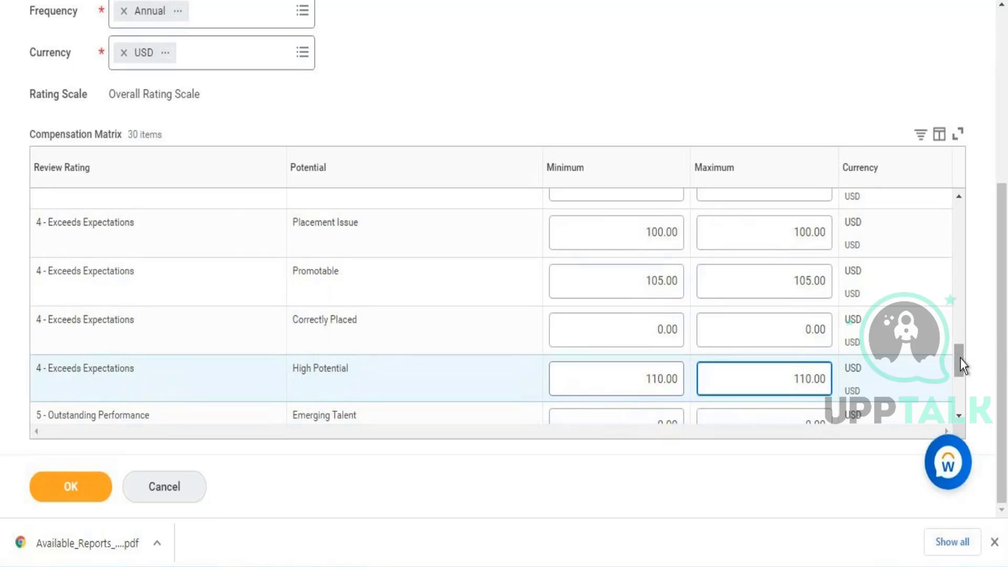
- Set the minimum and maximum to 110 for the 5 - Outstanding Performance, Emerging Talent row
left_click_drag(962, 362, 964, 379)
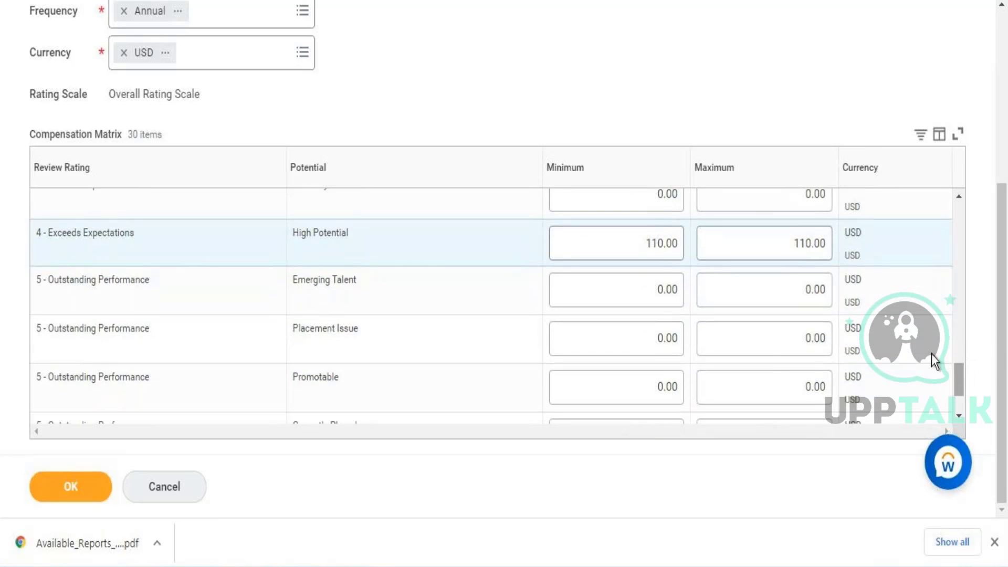
left_click(657, 292)
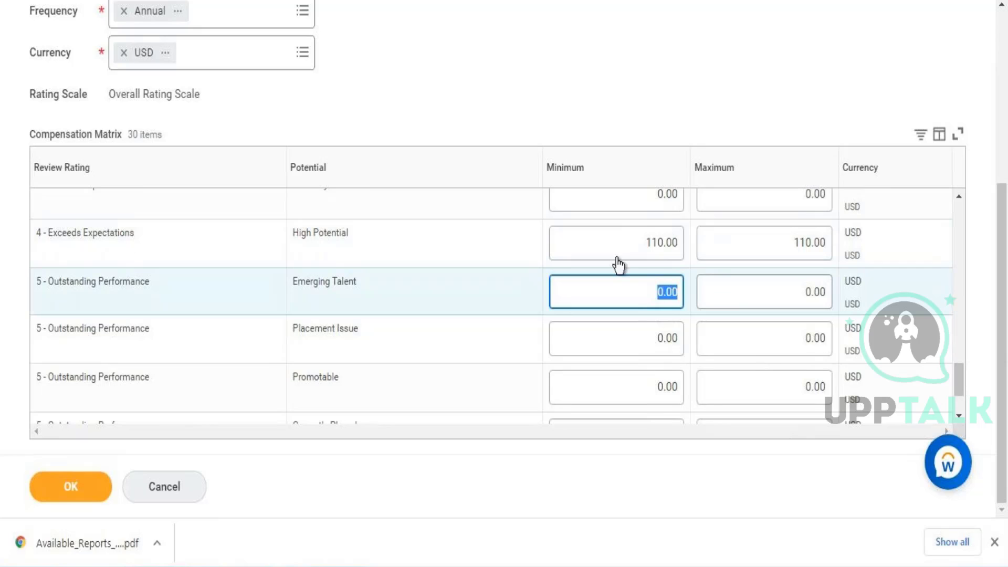
left_click(640, 293)
type("11")
left_click(803, 291)
type("11")
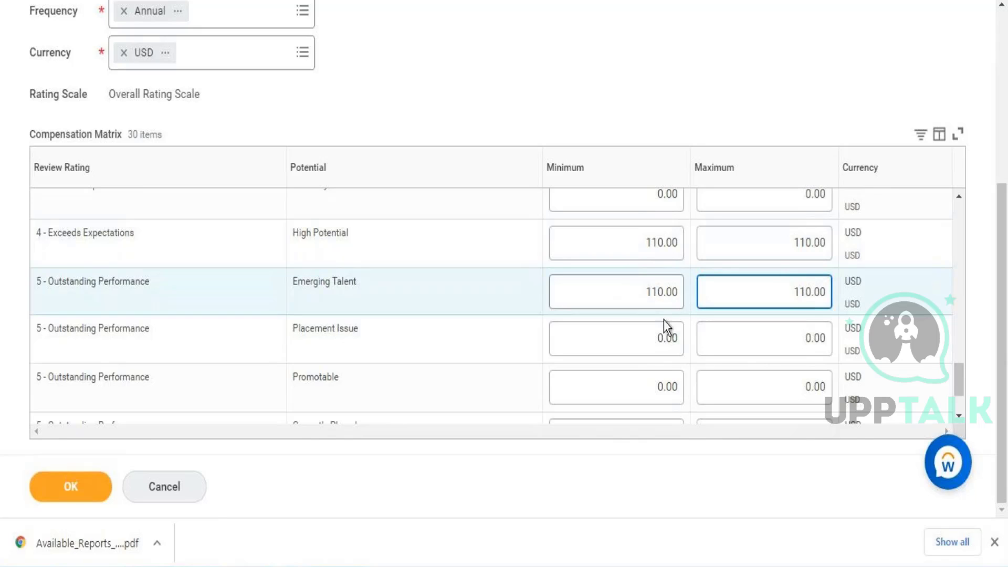
- Set the minimum and maximum to 120 for the 5 - Outstanding Performance, Promotable row
left_click(636, 384)
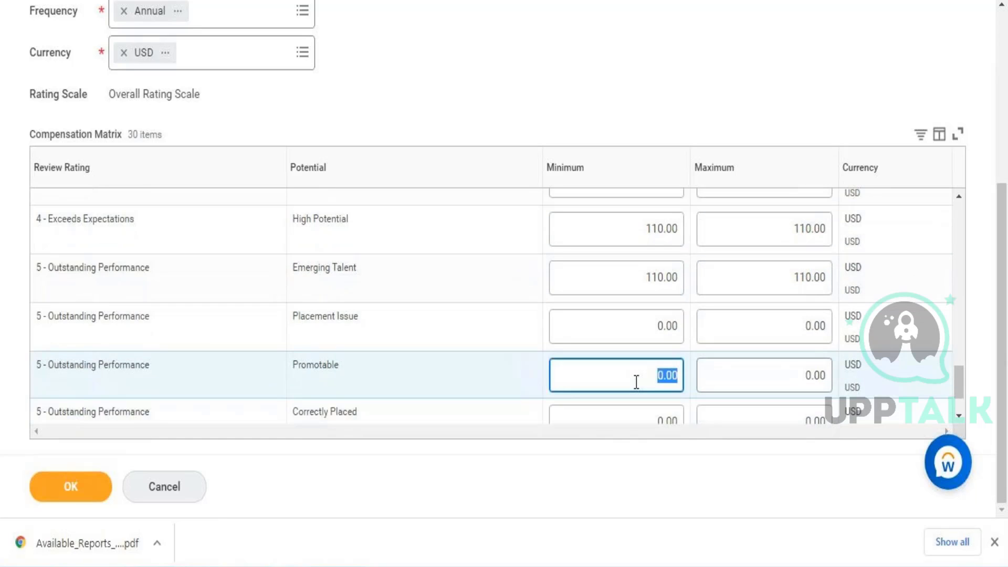
type("120.00")
left_click(805, 376)
type("12")
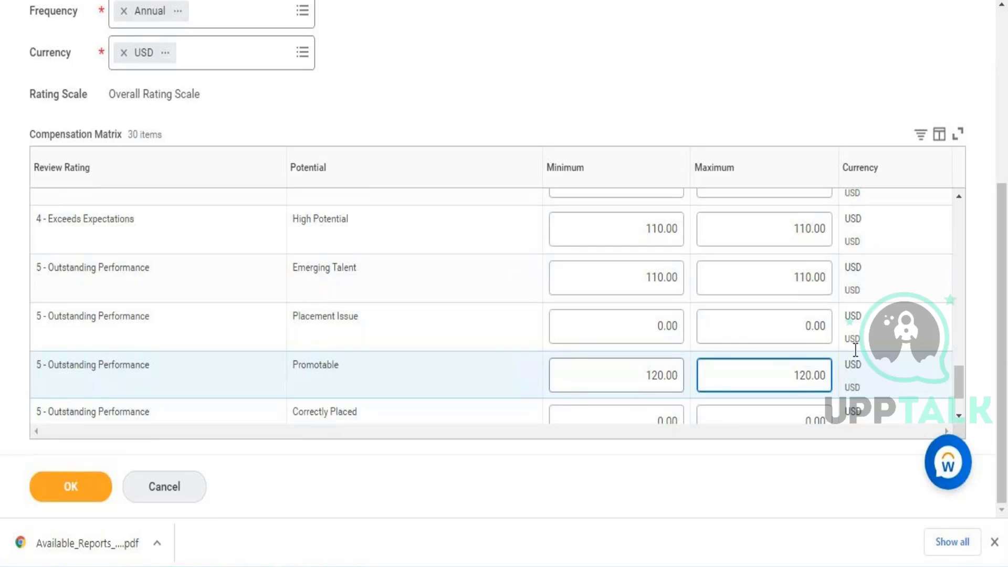
- Set the minimum and maximum to 125 for the 5 - Outstanding Performance, High Potential row and submit the compensation matrix
scroll(961, 388, "down", 2)
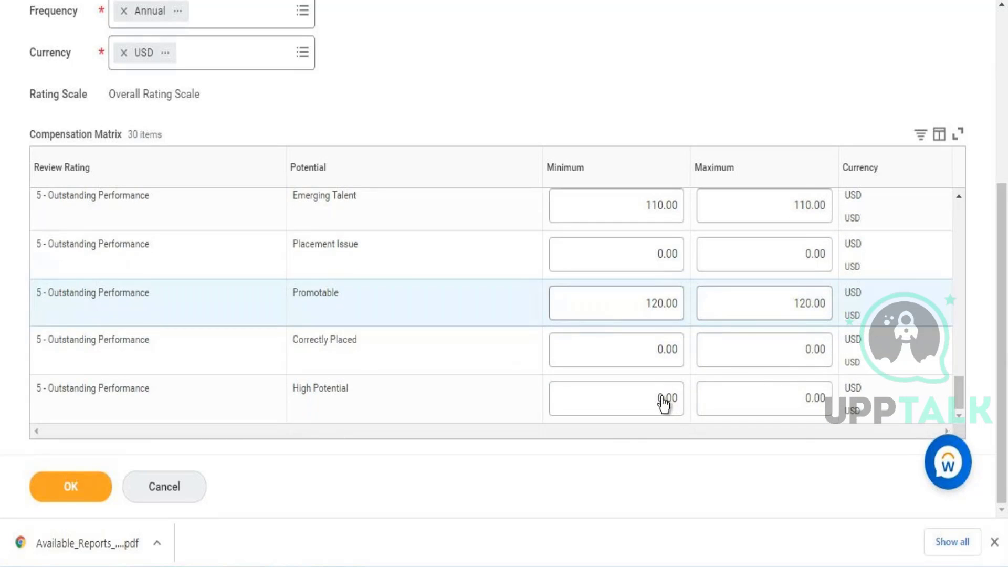
left_click(658, 403)
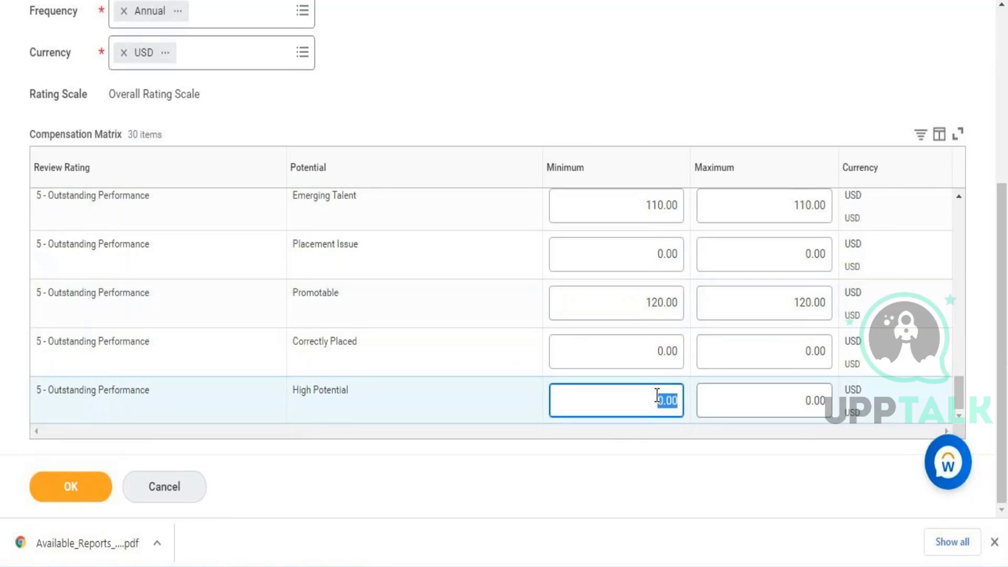
left_click(658, 397)
type("12")
key("Delete")
type("5")
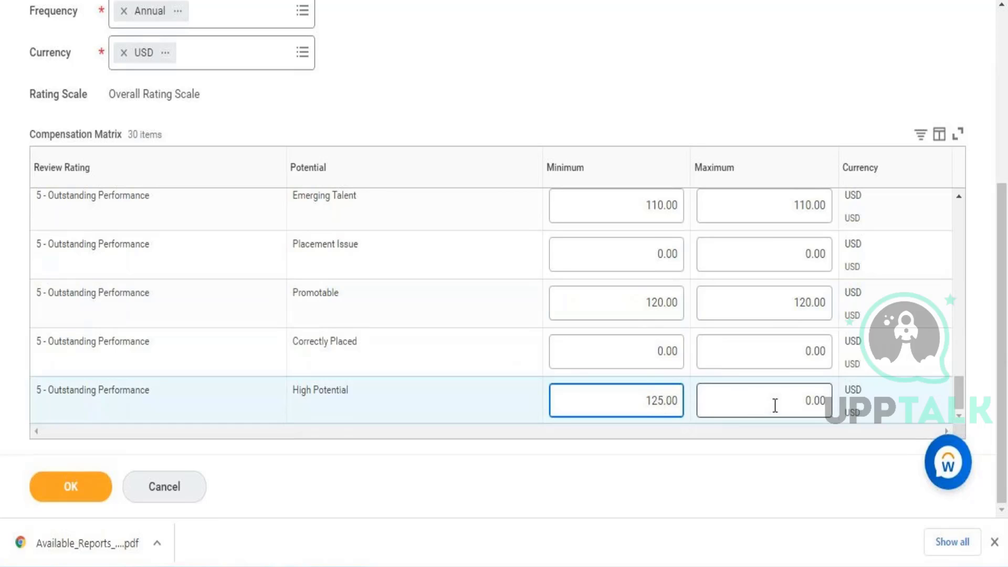
left_click(802, 399)
left_click_drag(802, 399, 812, 400)
type("125")
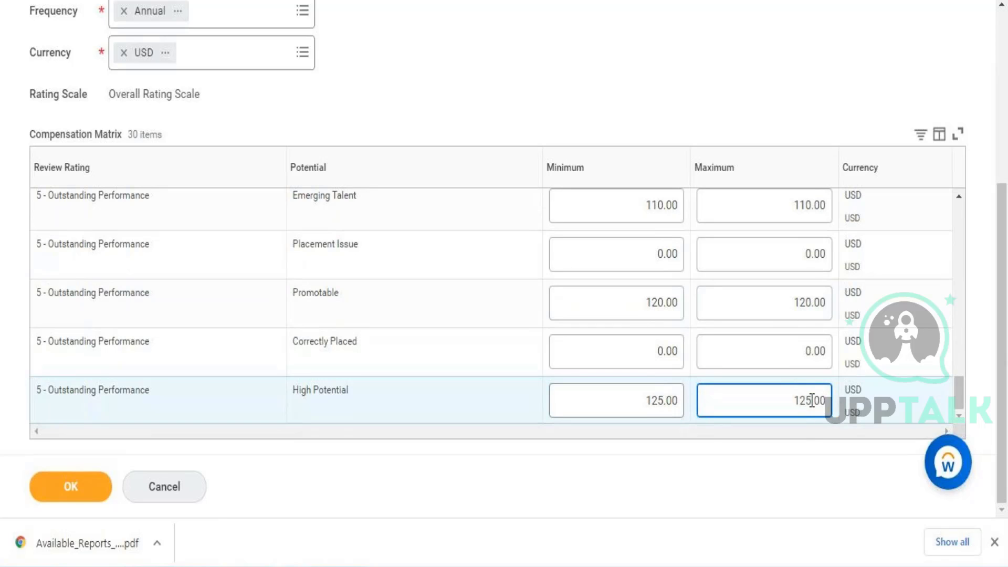
left_click(73, 491)
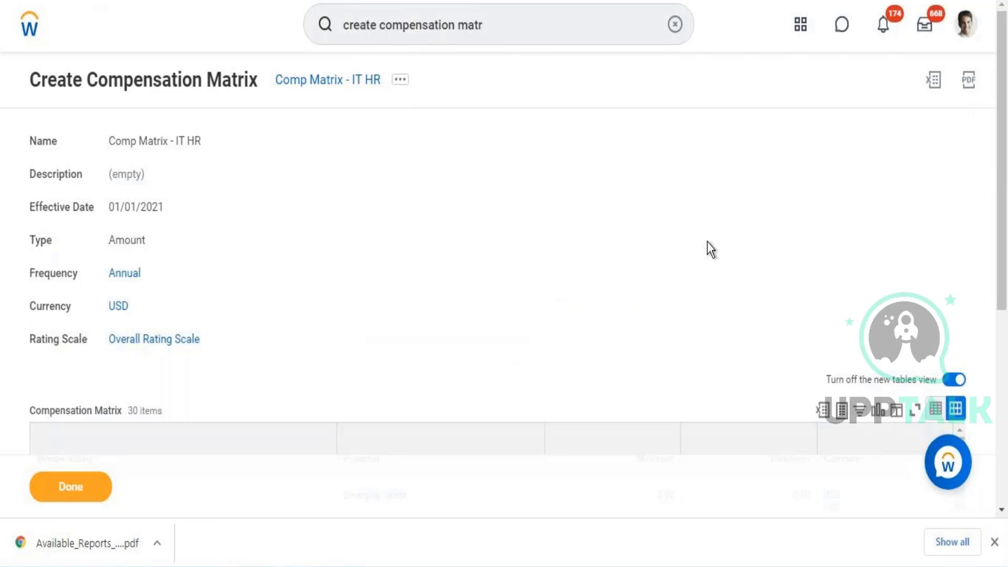
- Review the minimum and maximum amounts per rating and potential in the saved compensation matrix
left_click_drag(1004, 199, 1003, 378)
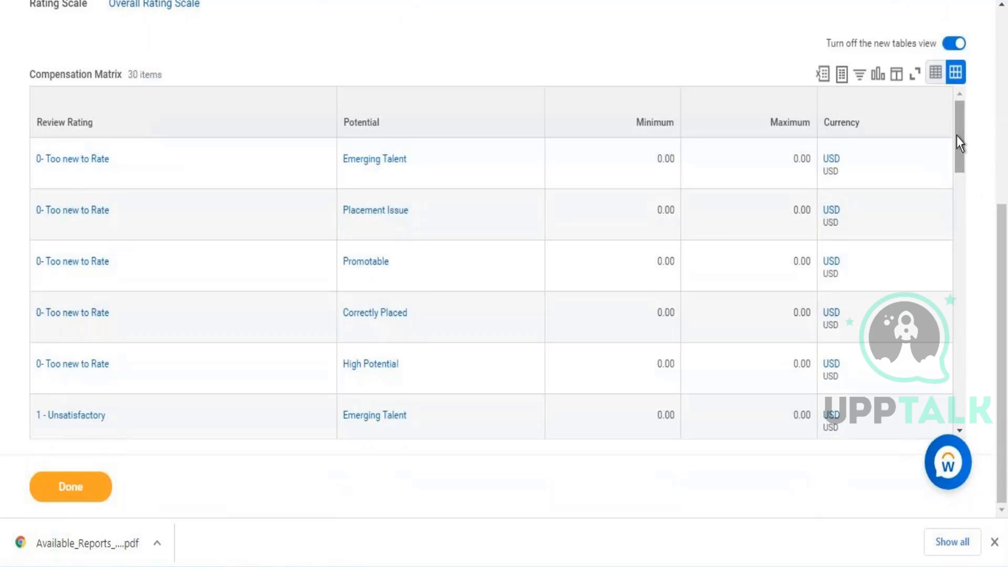
left_click_drag(957, 135, 953, 412)
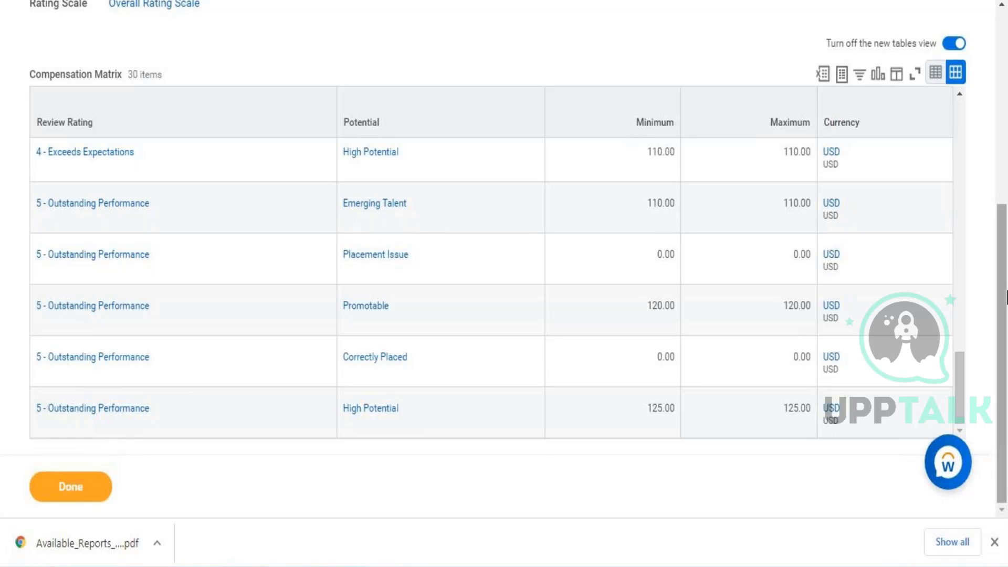
left_click_drag(1001, 289, 1001, 89)
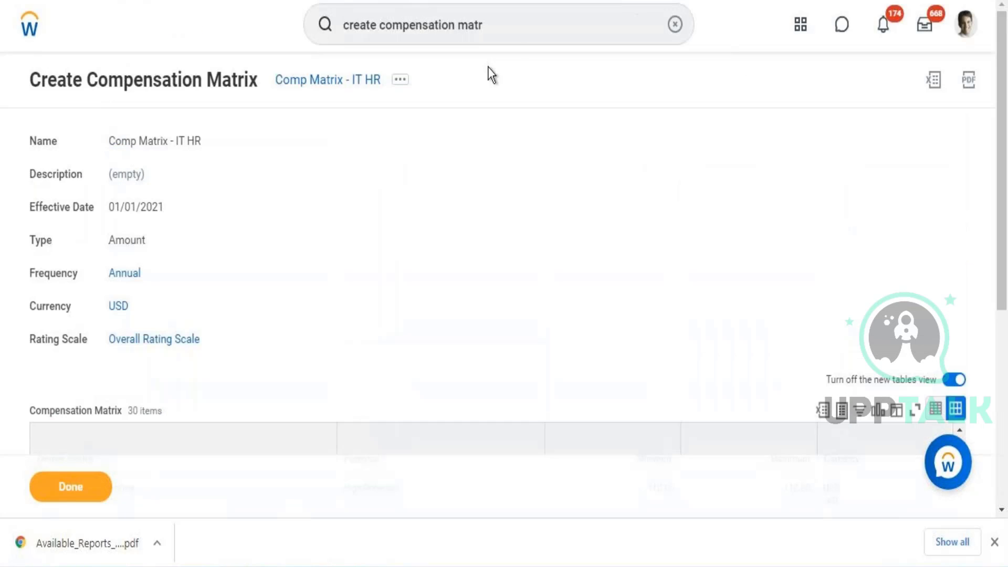
- Search for "edit bonus" in place of the earlier search text and open the Edit Bonus Plan task
triple_click(509, 26)
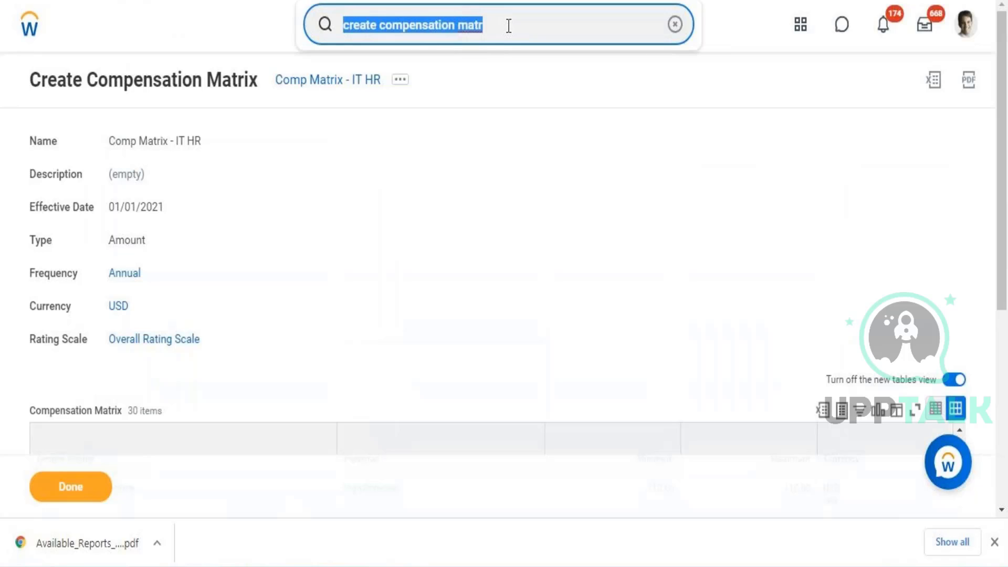
key("BackSpace")
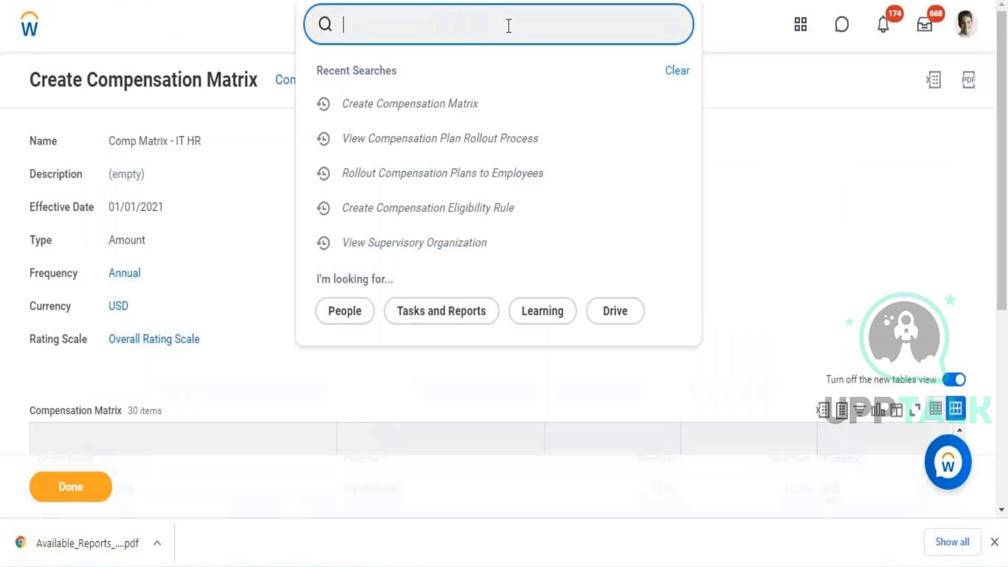
left_click(505, 387)
scroll(1003, 183, "down", 1)
scroll(1003, 187, "down", 6)
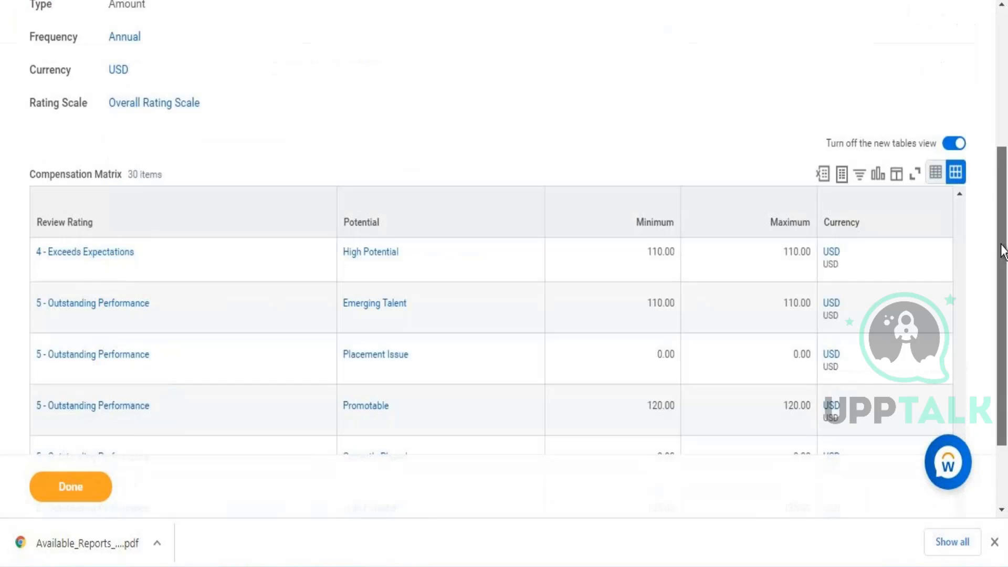
left_click_drag(1001, 192, 1001, 34)
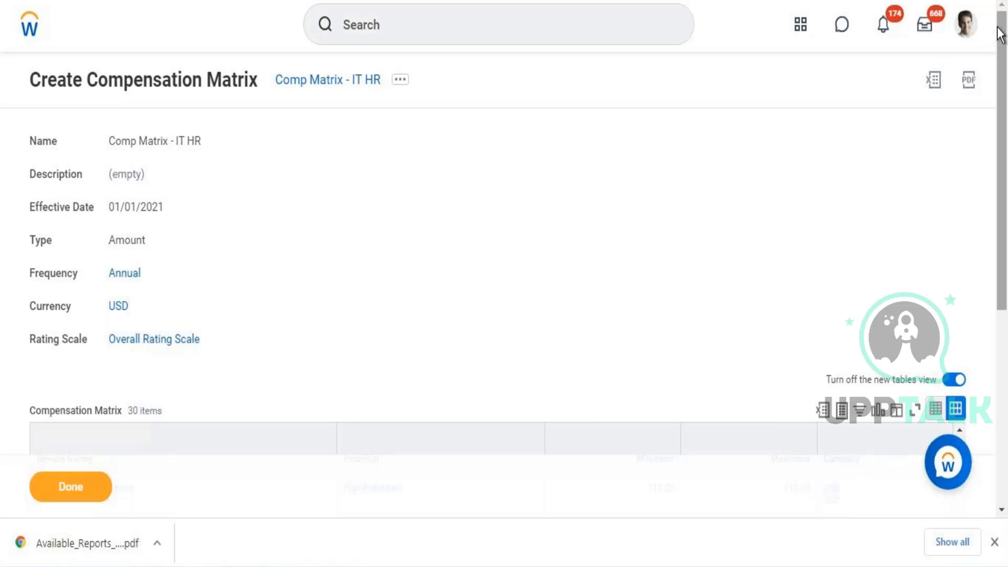
left_click(397, 24)
type("edit ")
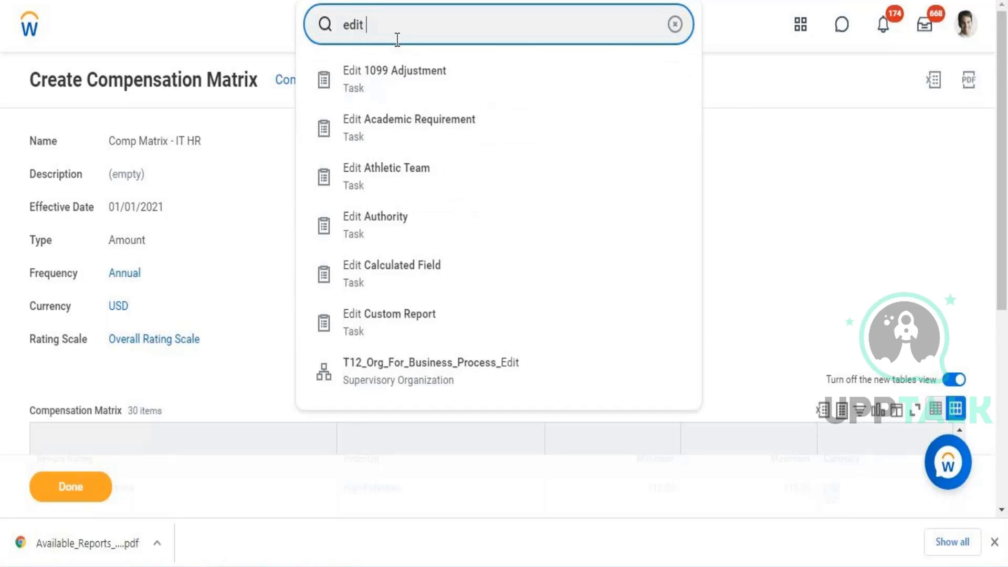
type("bonus")
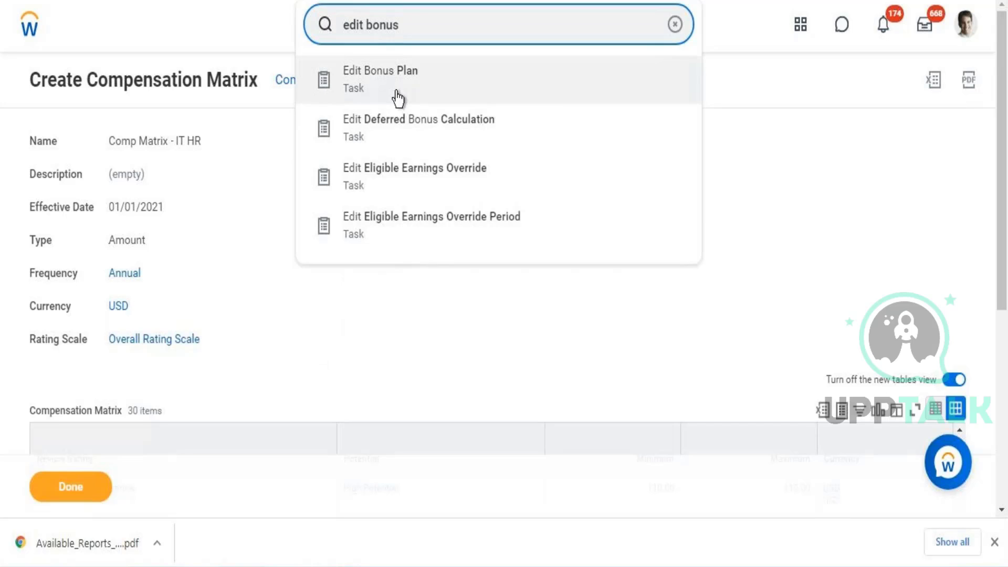
left_click(397, 97)
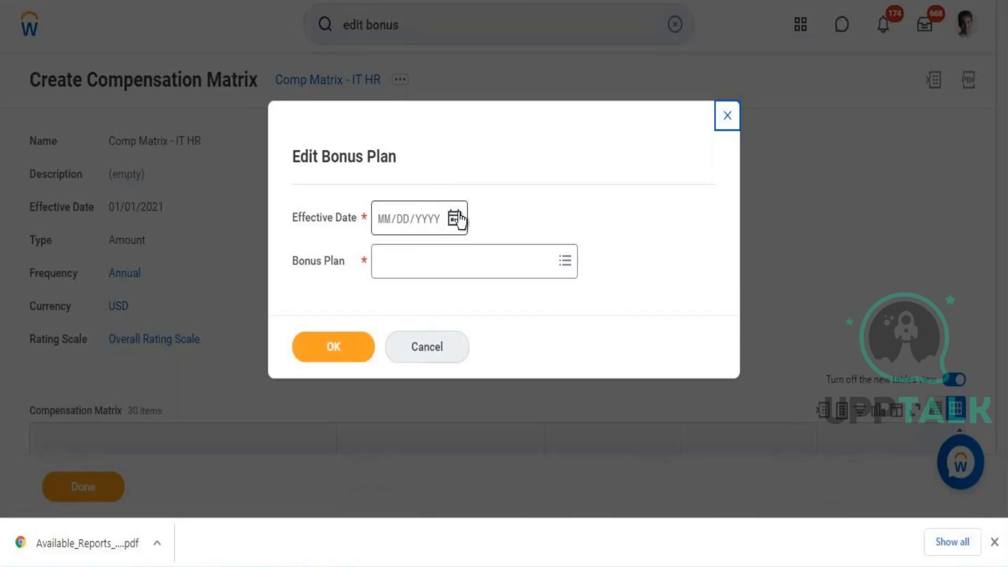
- Open Bonus Plan - IT HRIS for editing with the effective date 09/21/2021
left_click(455, 218)
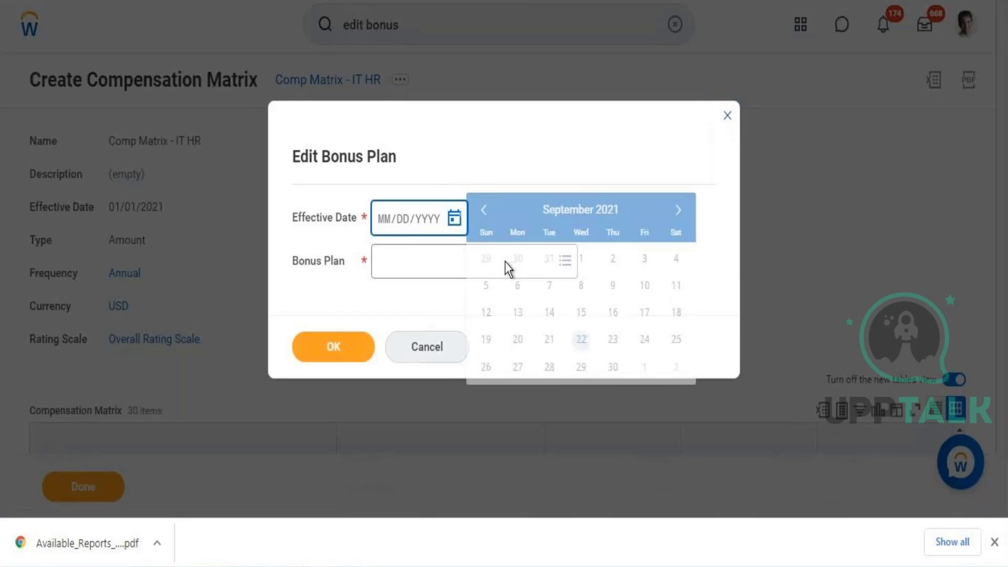
left_click(552, 339)
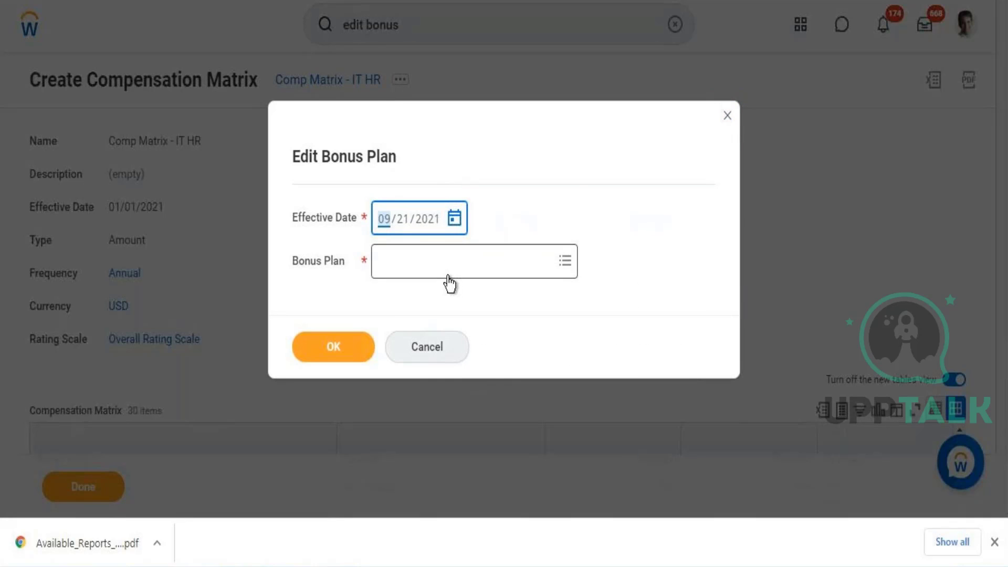
left_click(449, 278)
type("bon")
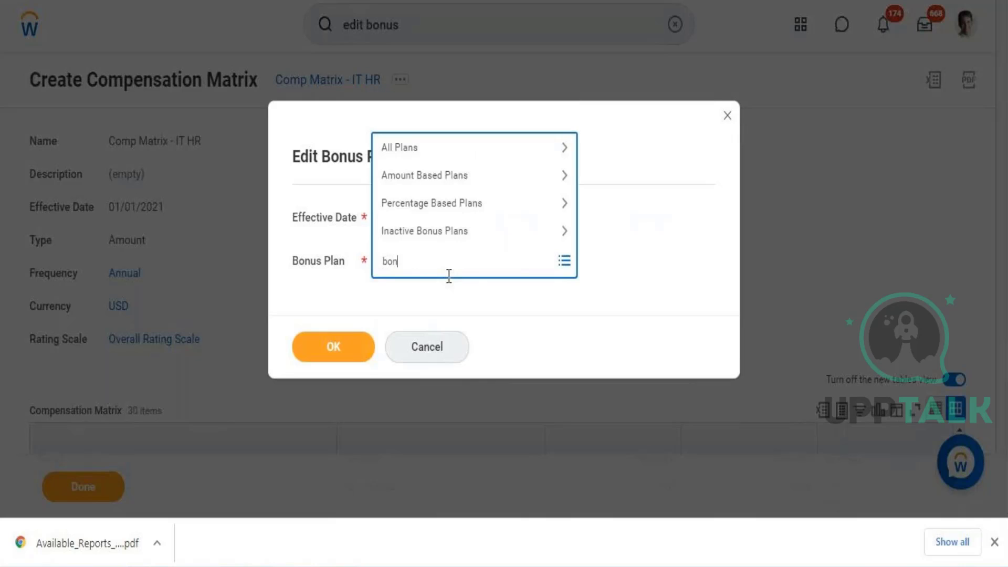
type("us")
key("Return")
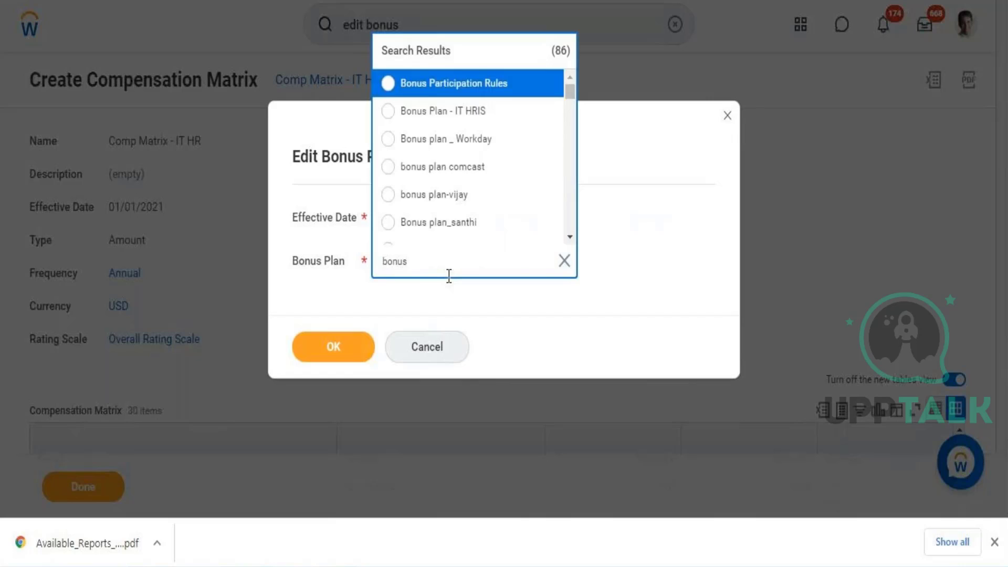
left_click(441, 111)
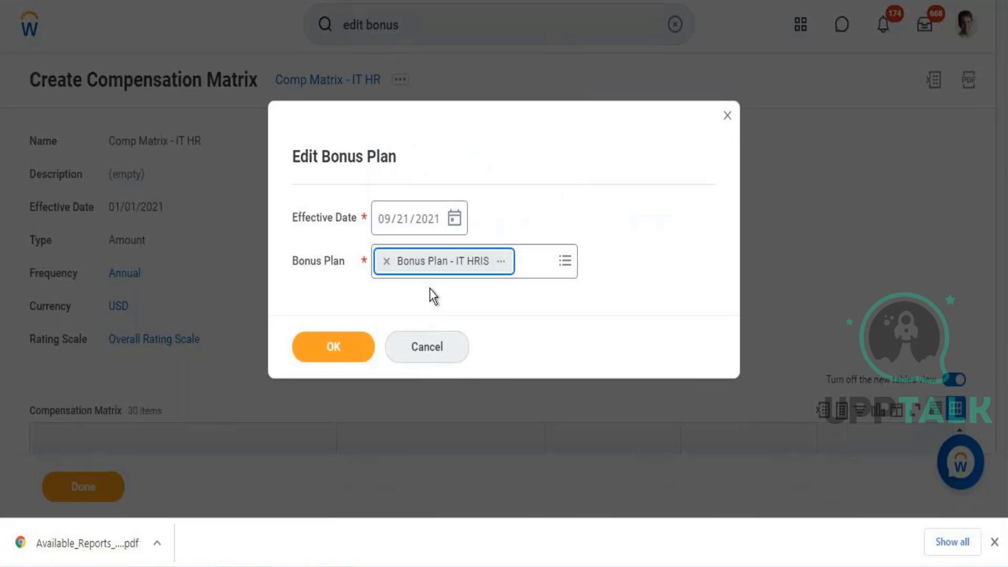
left_click(329, 344)
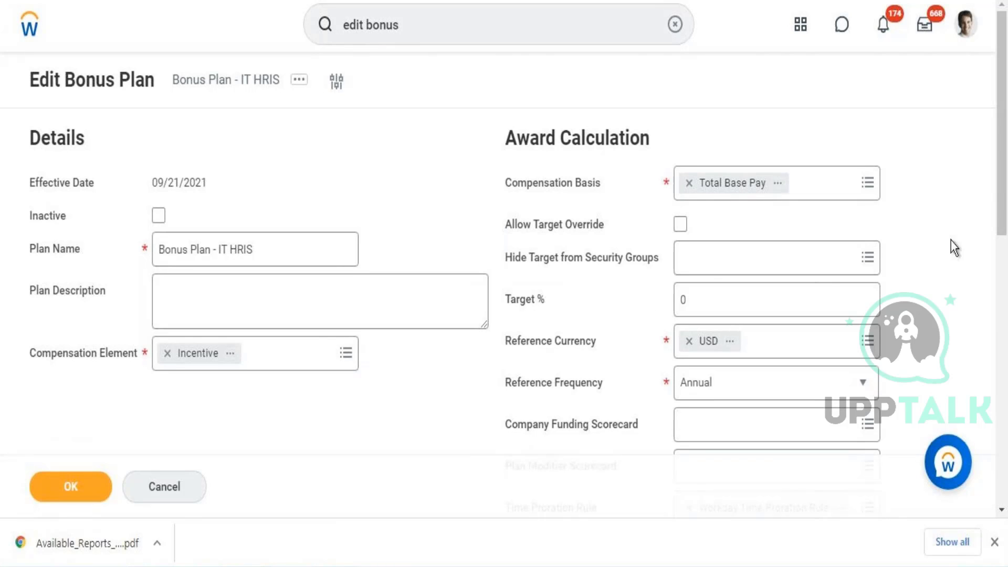
- Duplicate the browser tab and dismiss the Edit Bonus Plan prompt in the copy
left_click_drag(1003, 173, 1005, 258)
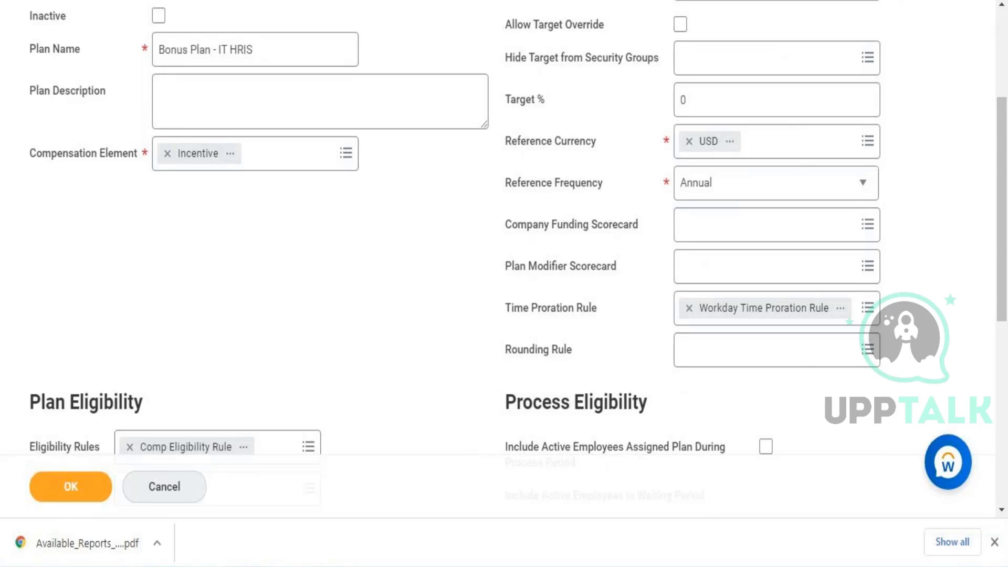
right_click(296, 1)
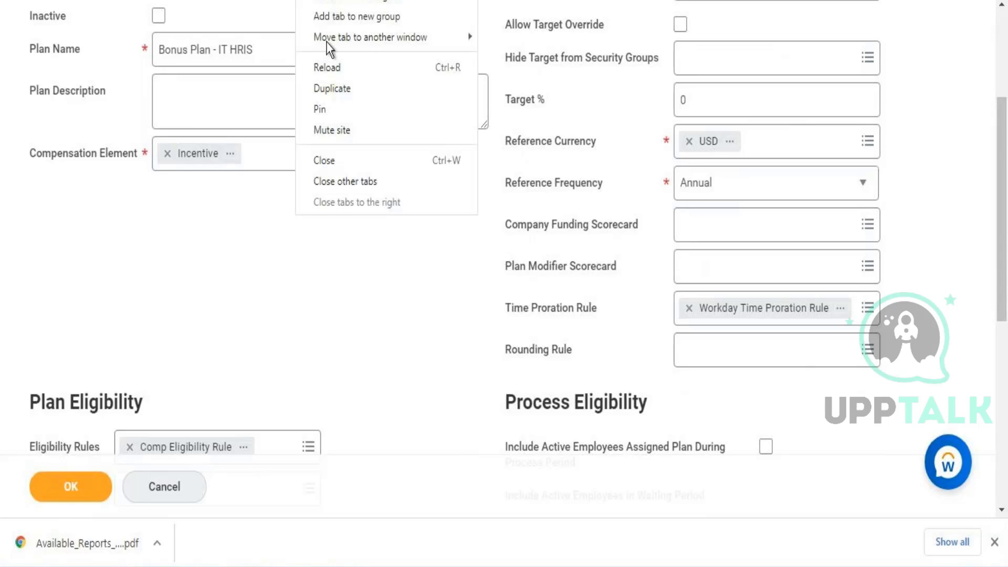
left_click(335, 91)
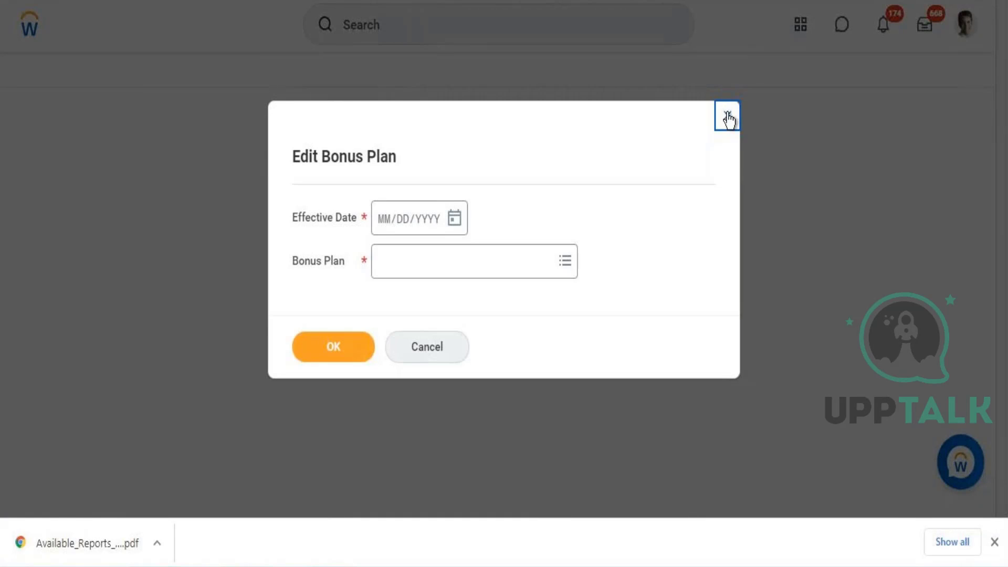
left_click(728, 116)
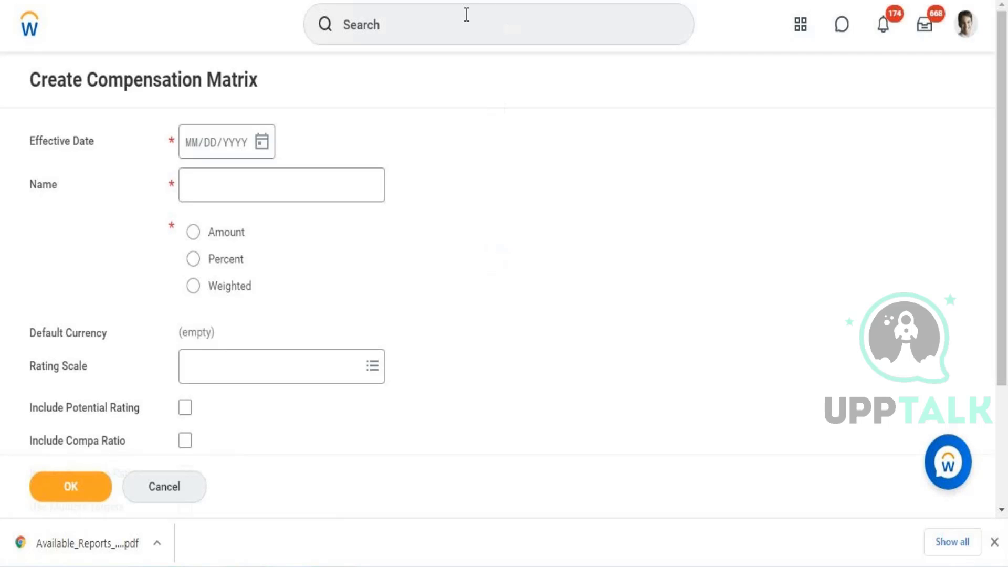
- Search for "create cust report" in the duplicated tab and open the Create Custom Report task
left_click(467, 15)
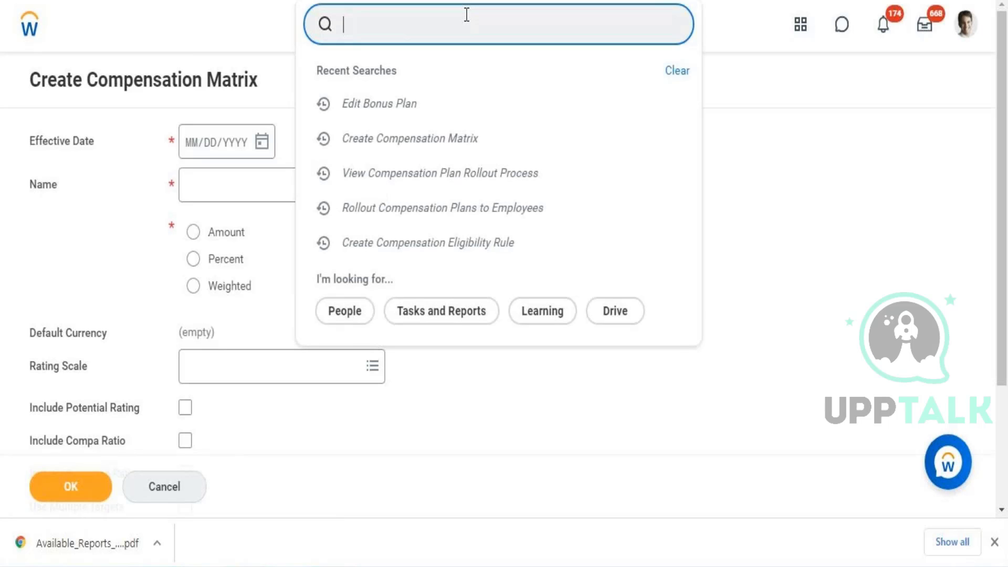
type("create ")
type("a")
key("BackSpace")
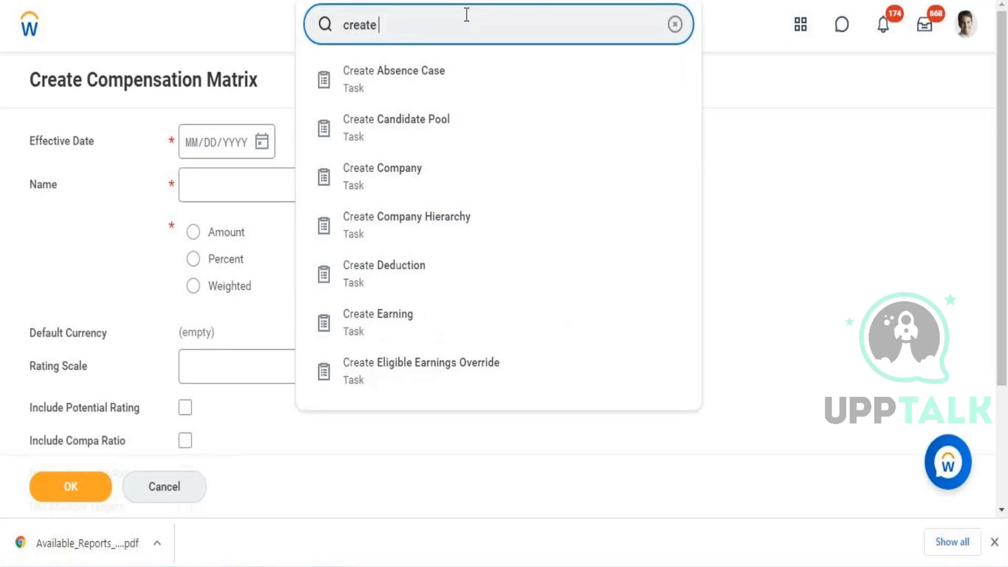
type("custr")
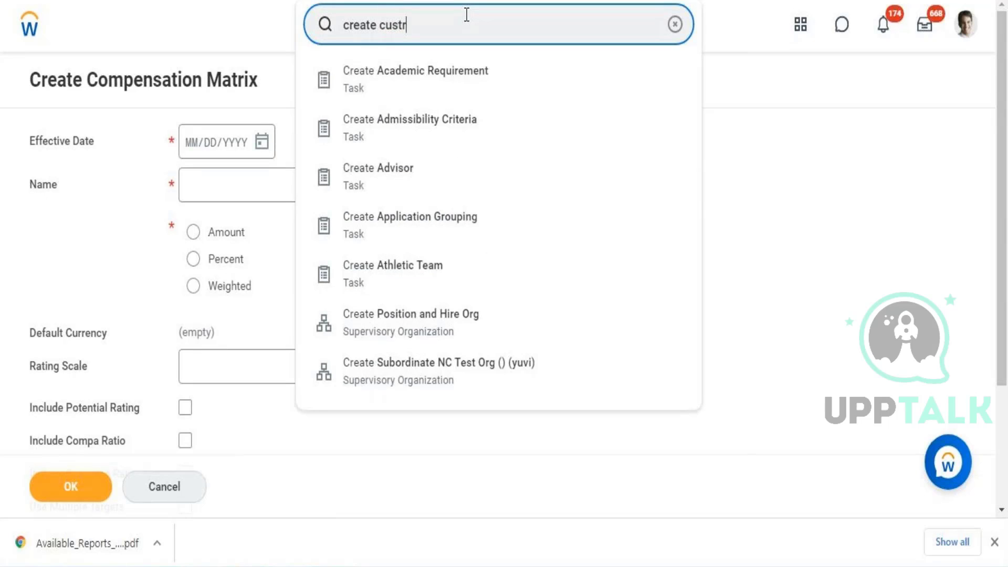
key("BackSpace")
type("repo")
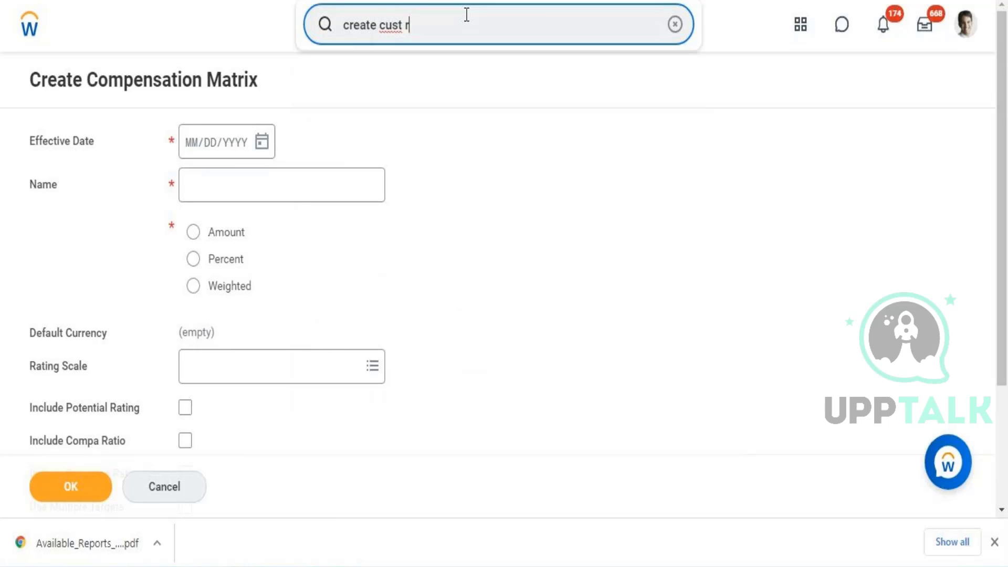
type("rt")
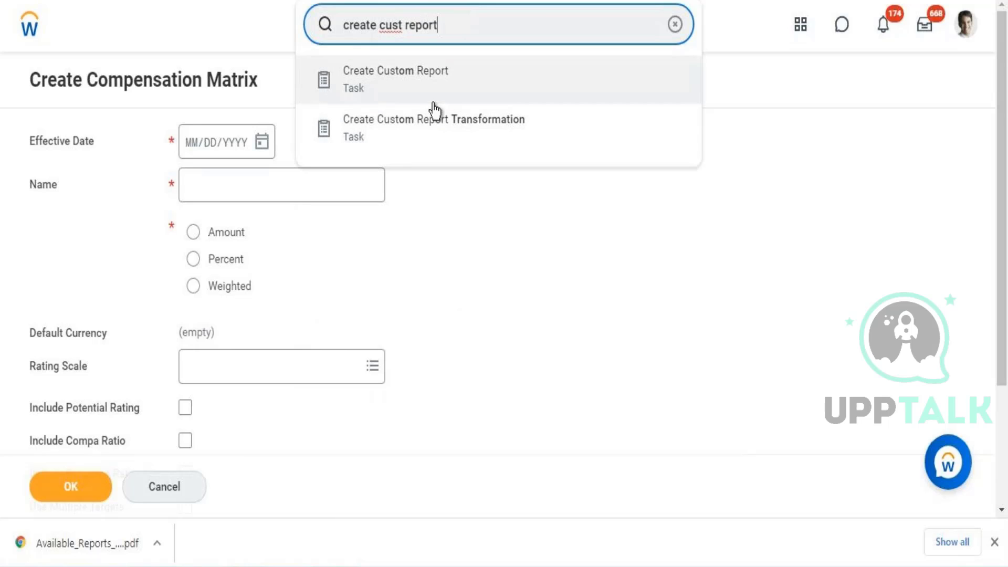
left_click(426, 95)
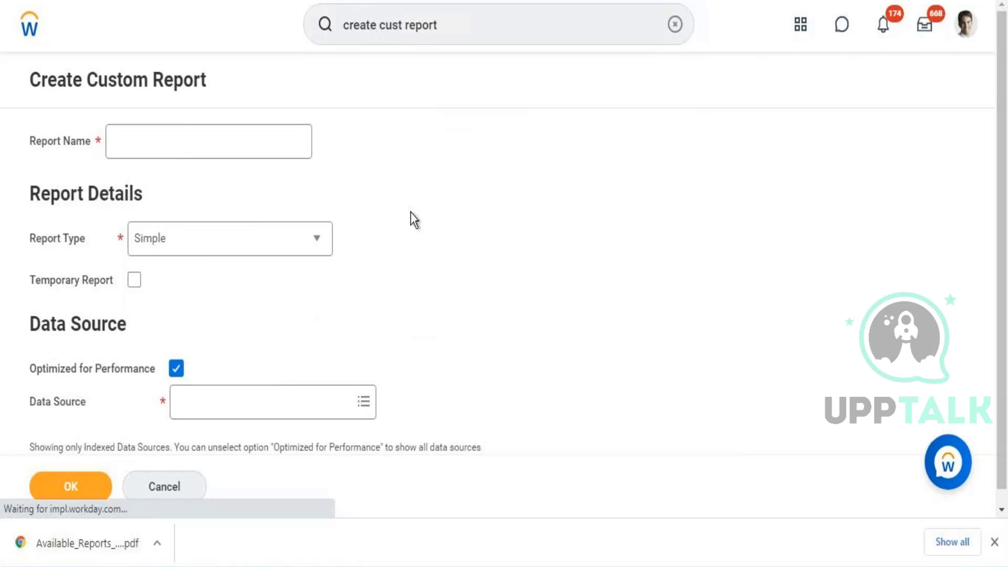
- Turn off Optimized for Performance and search the custom report's data sources for user activity
left_click(185, 371)
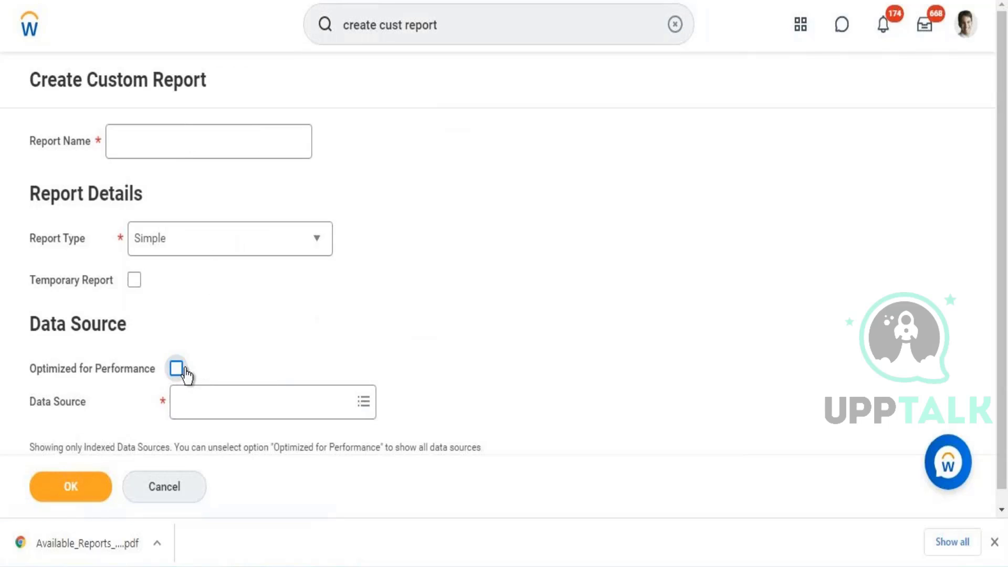
left_click(196, 418)
type("use")
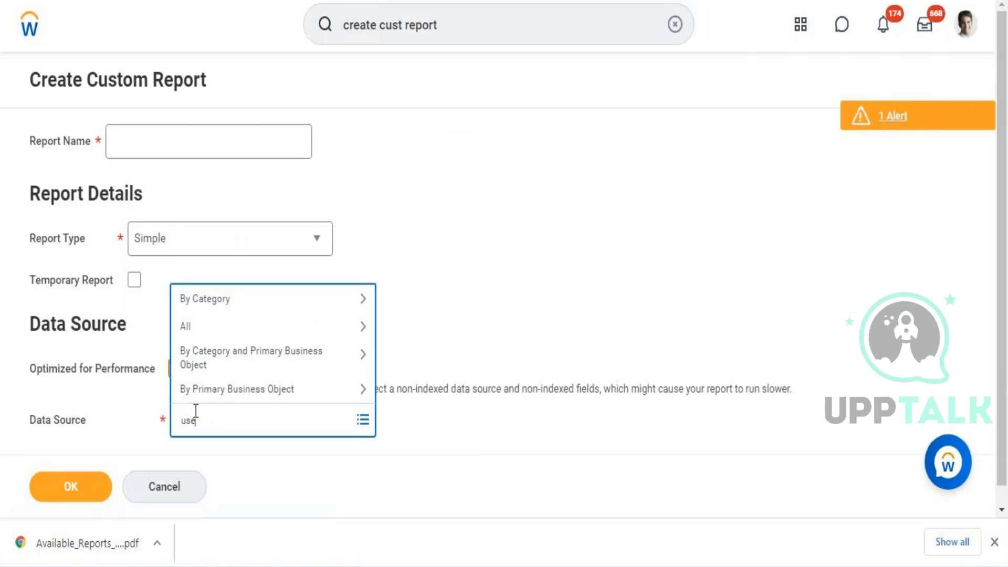
type("rs")
key("ctrl+a")
key("BackSpace")
type("u")
key("BackSpace")
type("usear")
key("ctrl+a")
type("use")
key("BackSpace")
key("BackSpace")
type("r")
key("BackSpace")
key("BackSpace")
type("r")
key("BackSpace")
type("User activi")
key("Return")
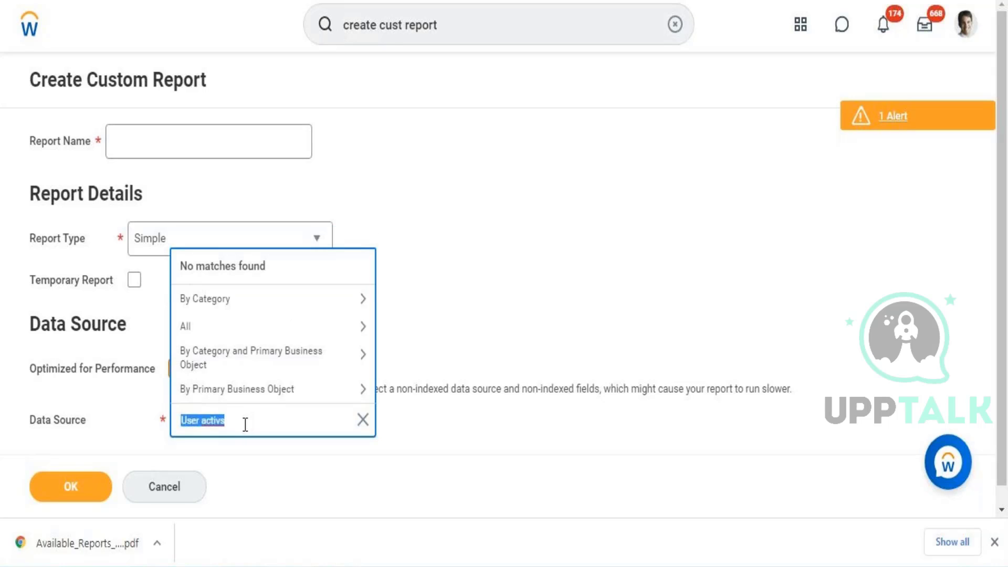
- Set the report's data source to User Activity with the search "User activ" and view that data source's details
left_click(245, 424)
key("BackSpace")
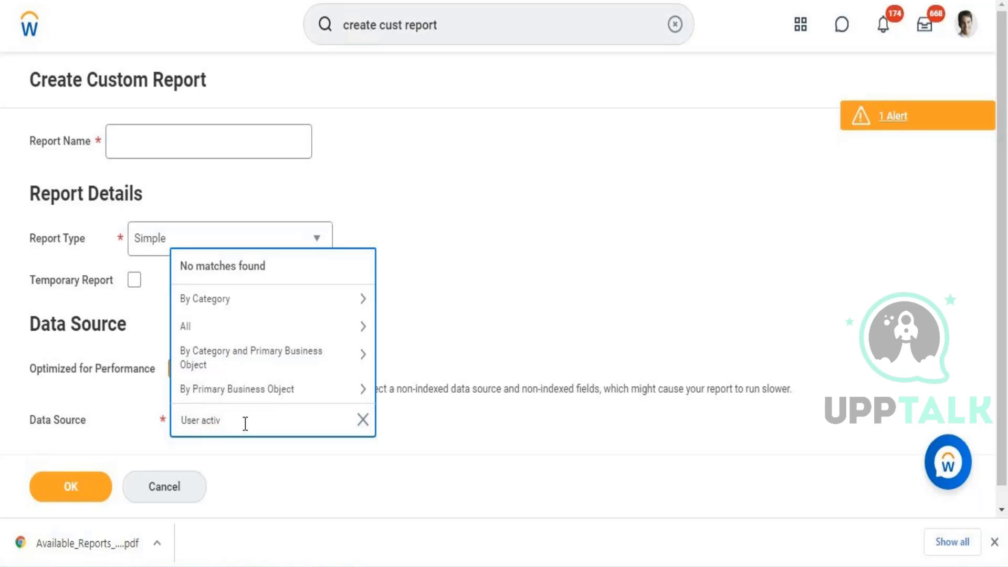
key("Return")
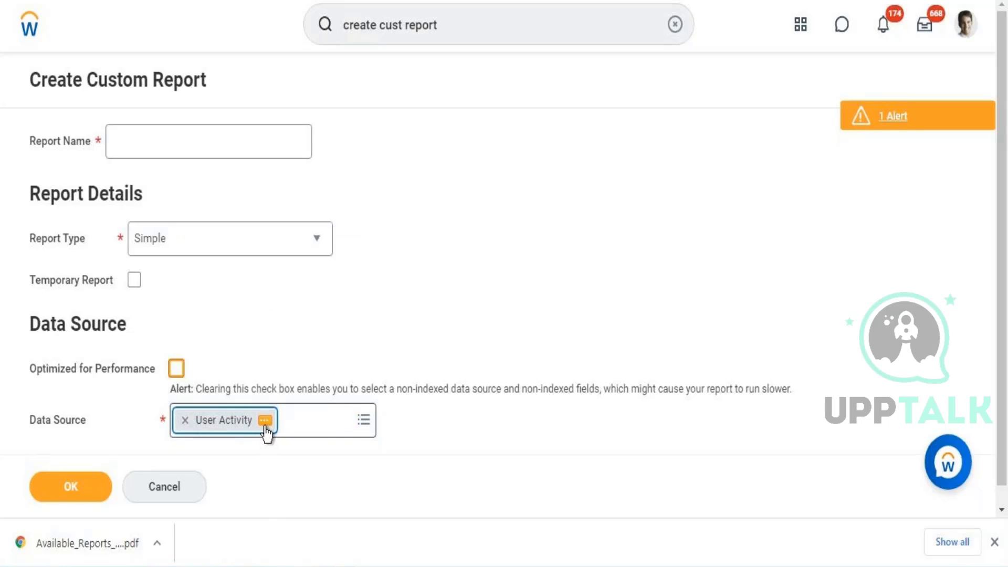
left_click(265, 427)
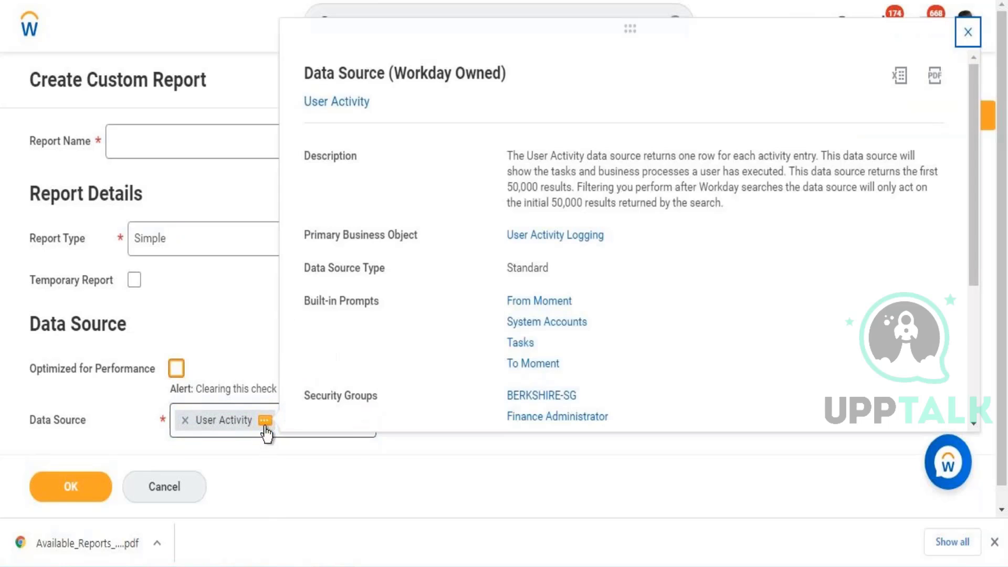
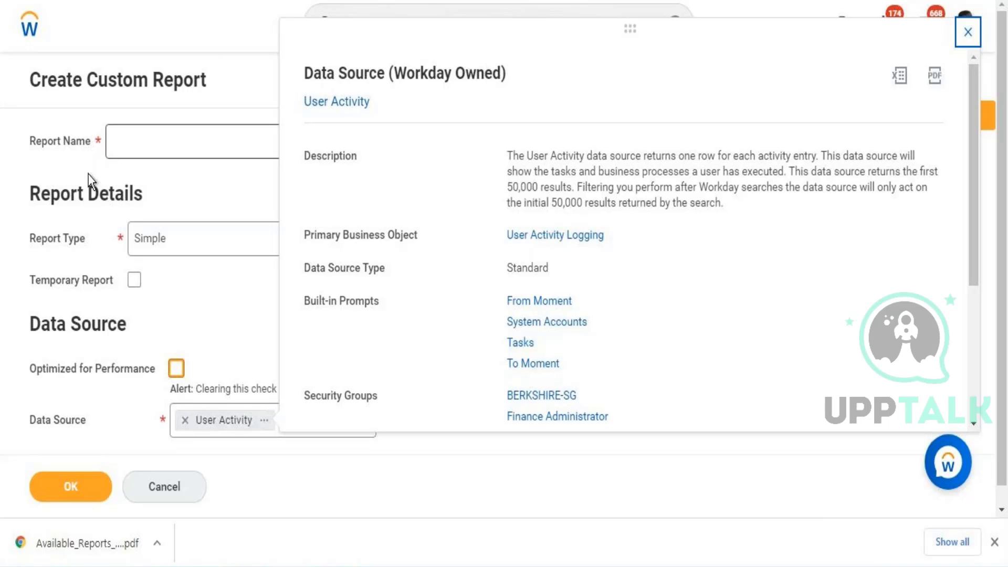
left_click(180, 295)
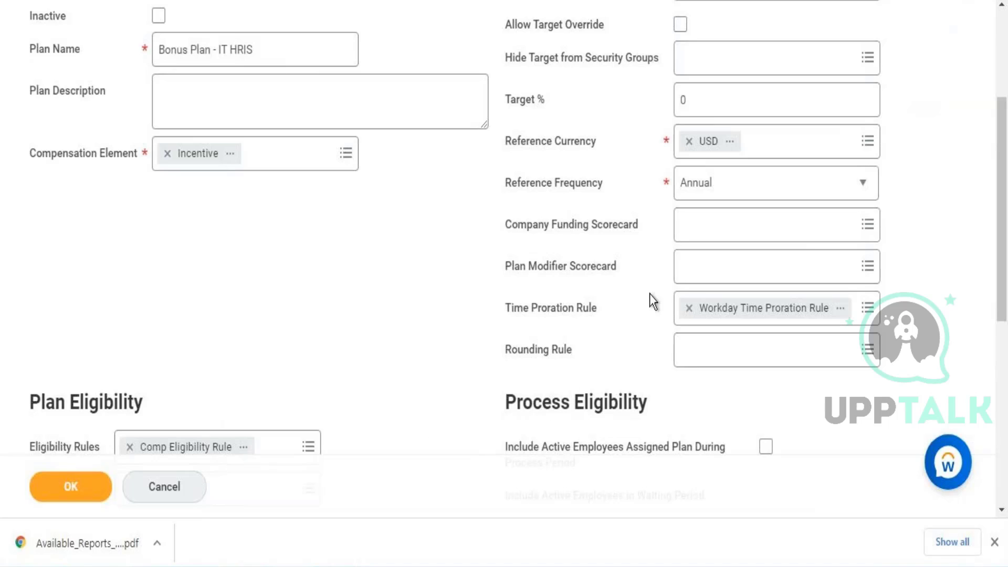
- In the bonus plan's award calculation, assign Company Funding Scorecard from the compensation scorecards as the company funding scorecard
left_click(708, 222)
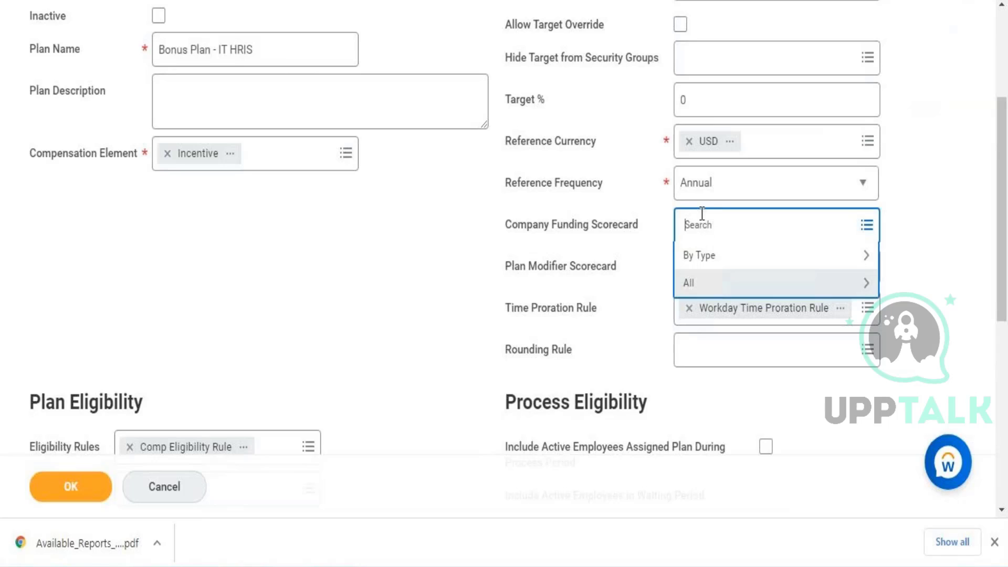
left_click(732, 265)
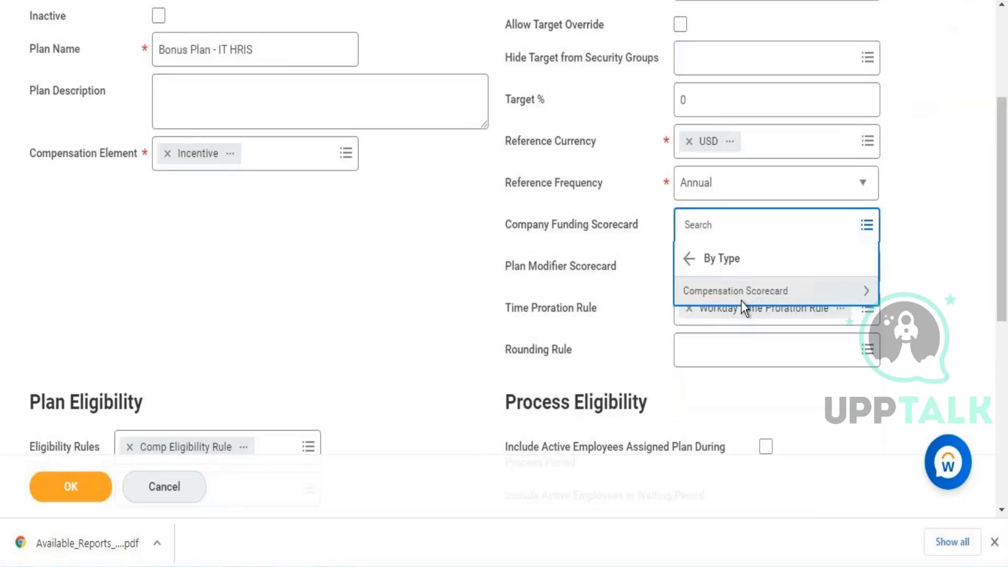
left_click(742, 298)
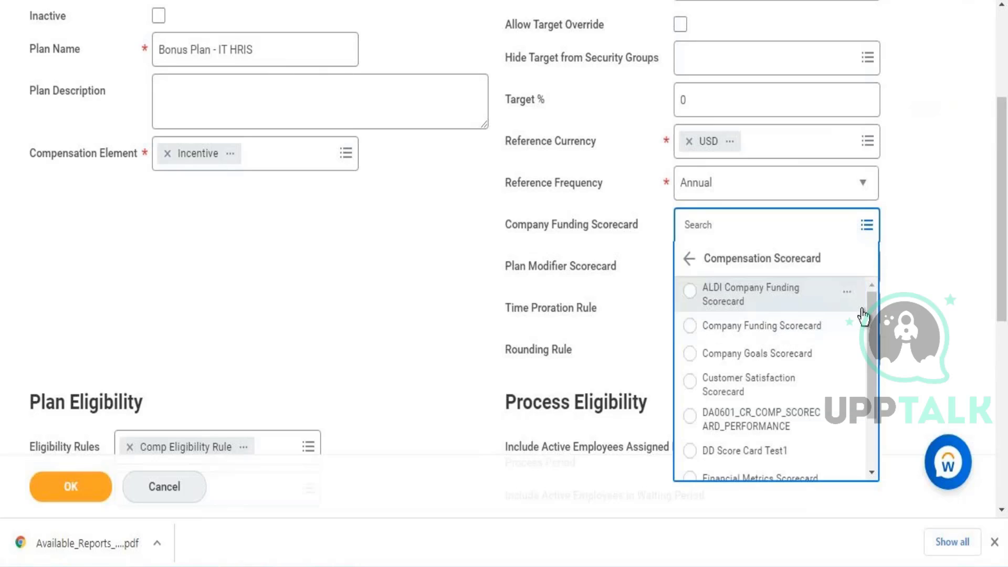
left_click(803, 333)
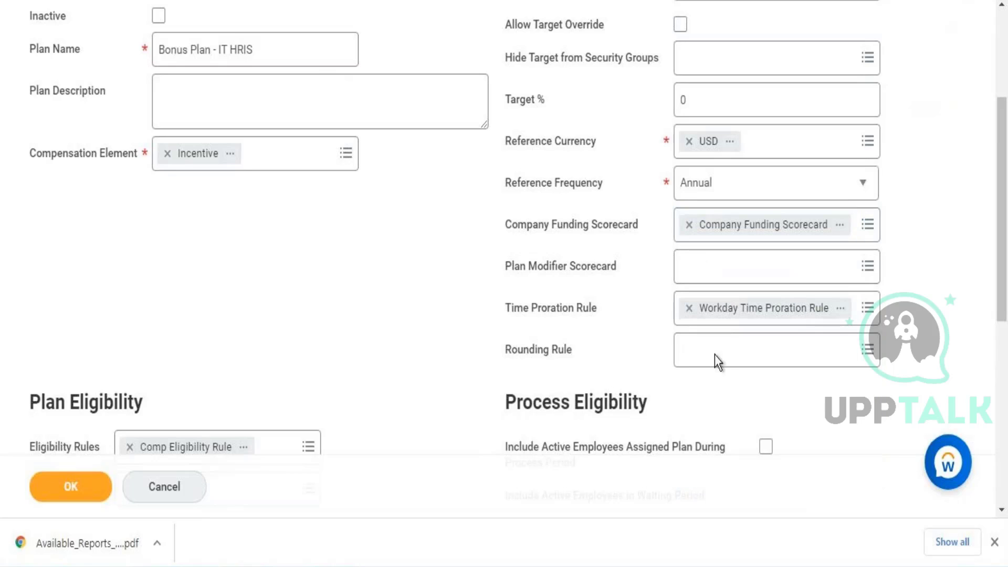
left_click(727, 344)
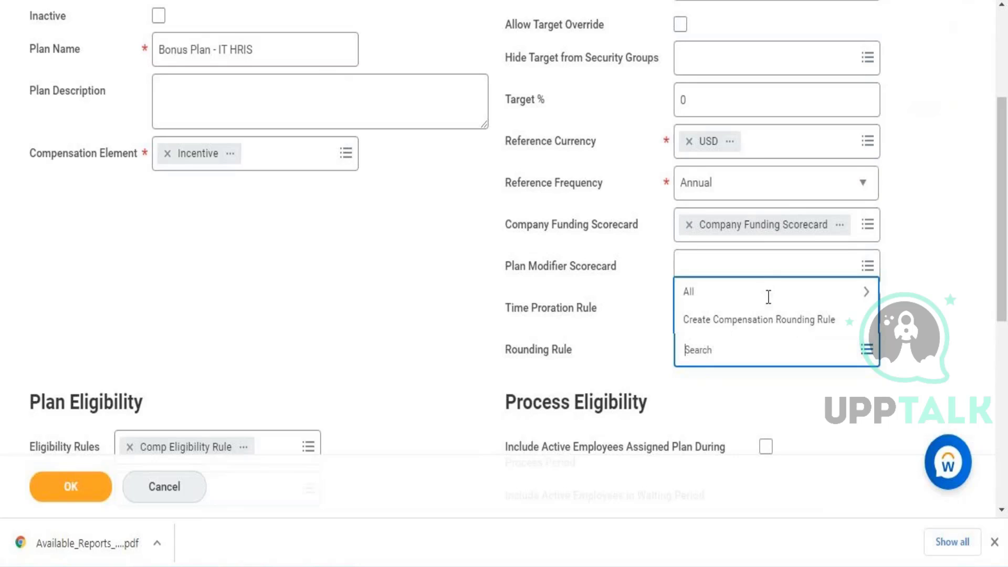
left_click(767, 315)
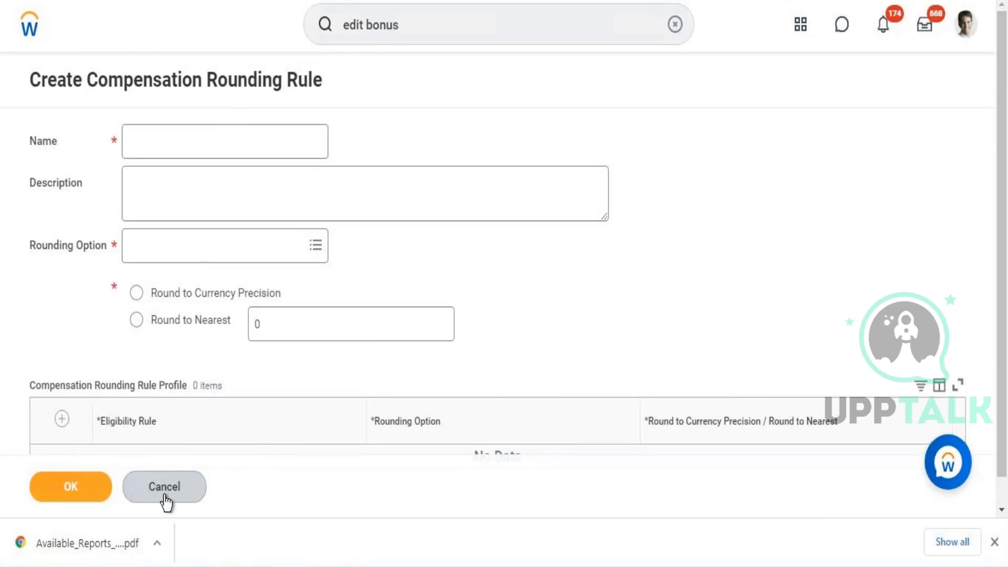
left_click(165, 497)
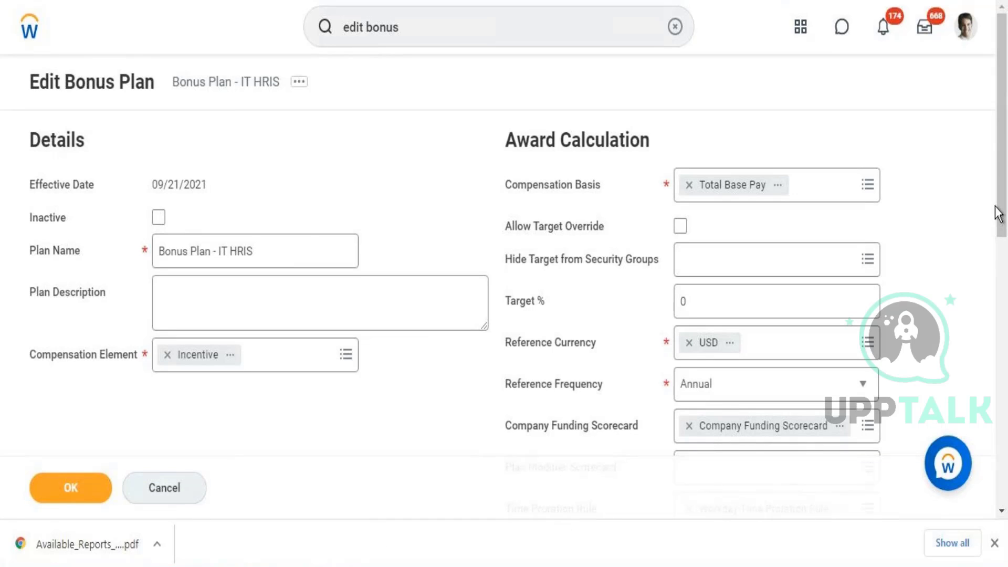
- Set the bonus plan's rounding rule in the award calculation to Round to Nearest 1
left_click_drag(998, 214, 1004, 326)
scroll(777, 333, "down", 2)
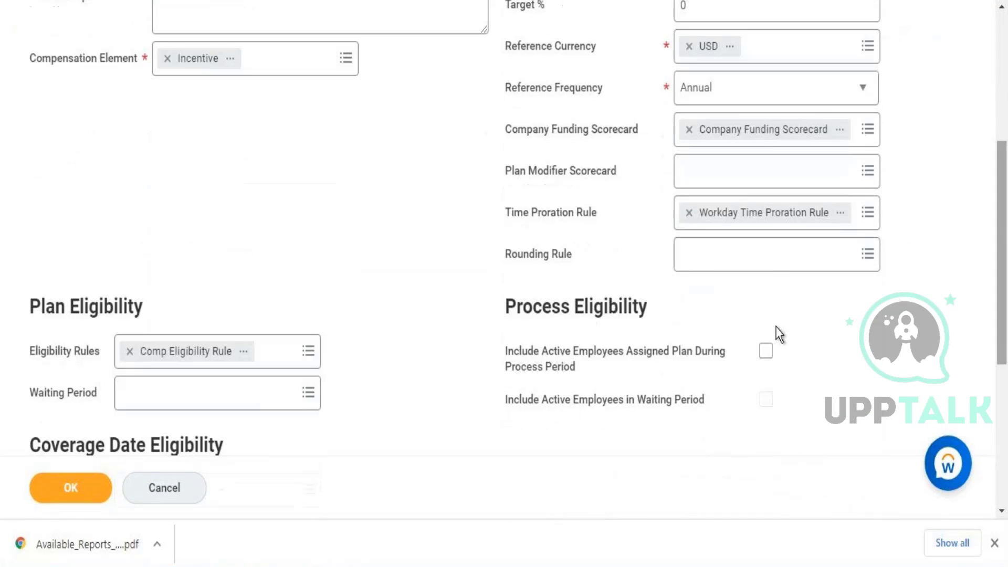
left_click(717, 255)
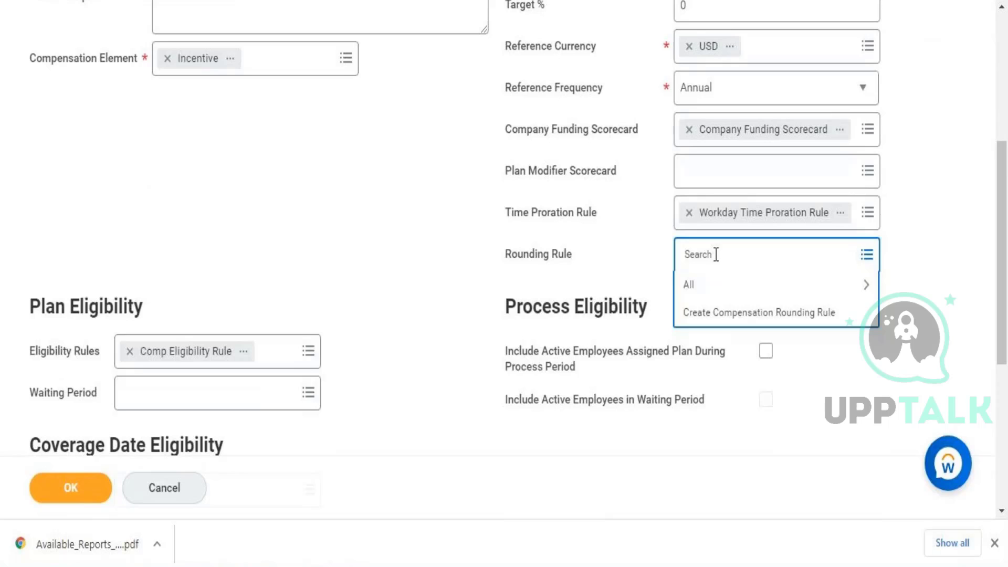
left_click(723, 292)
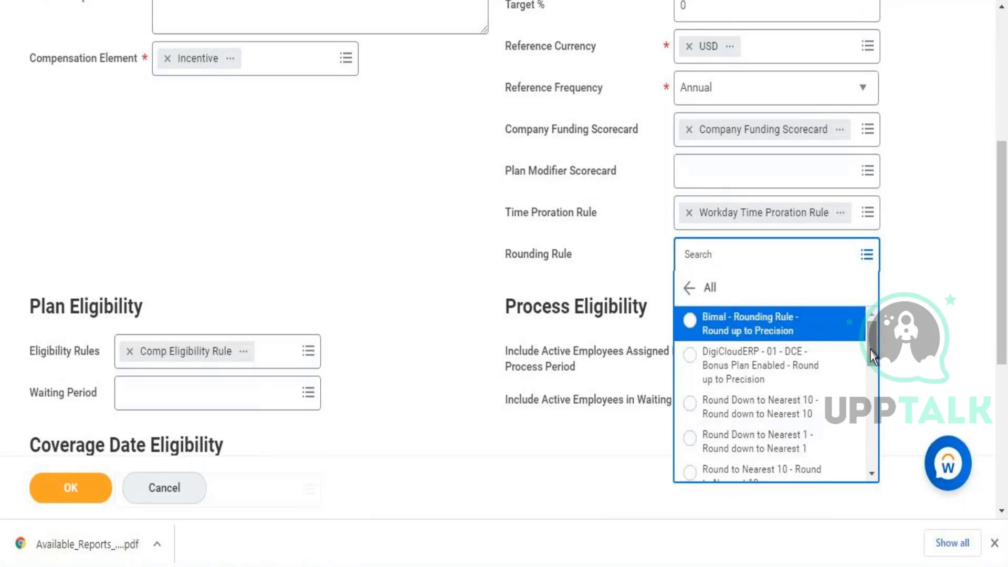
scroll(870, 376, "down", 3)
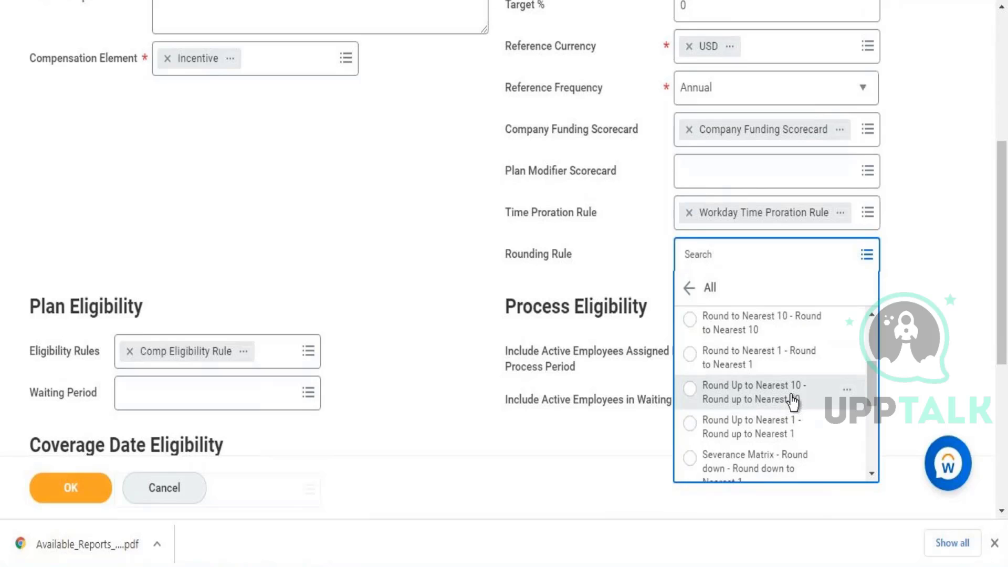
left_click(777, 361)
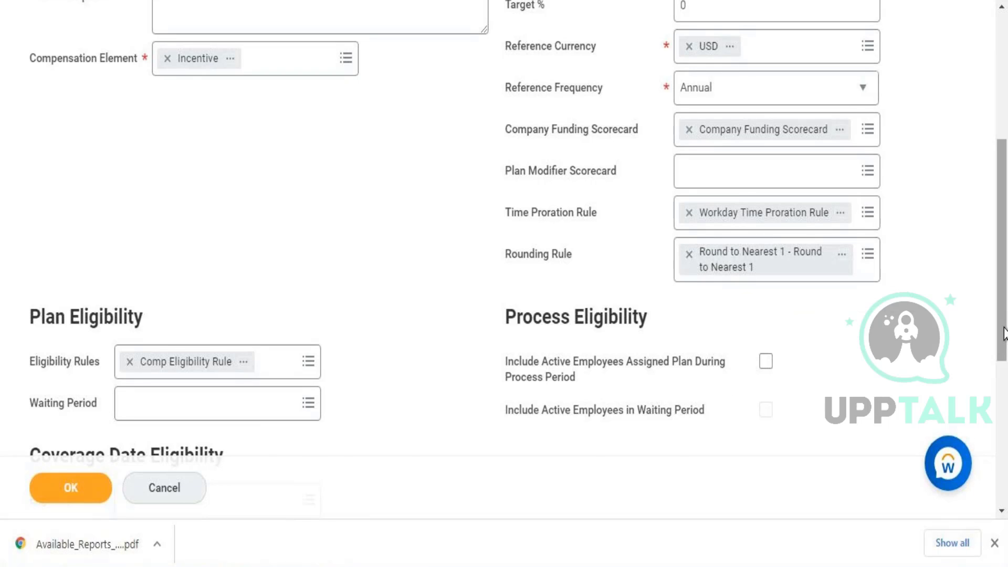
- In the plan's performance factors, choose Bonus Plan with Multiple Factors after trying Bonus Plan with Individual Performance Factor
scroll(922, 377, "down", 5)
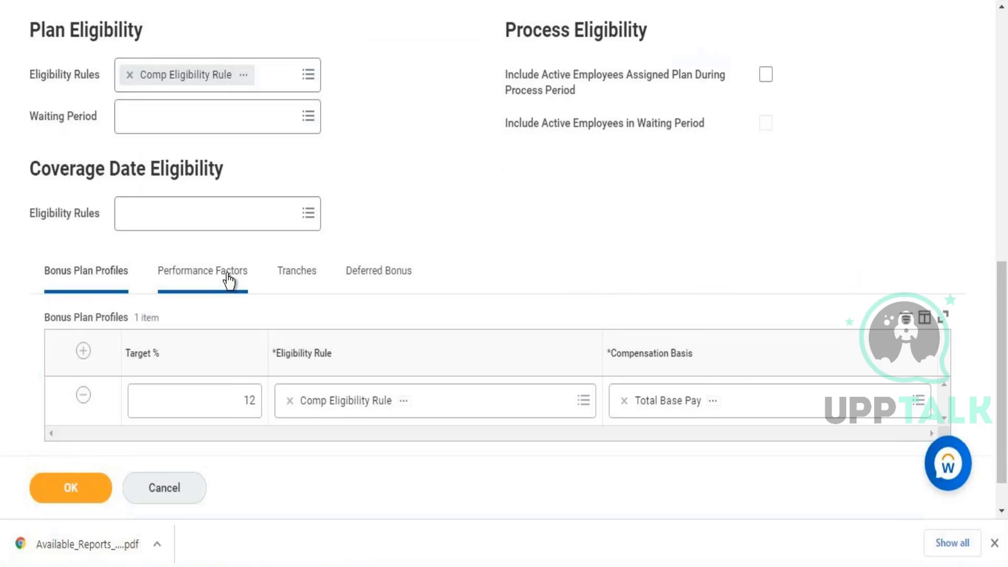
left_click(227, 274)
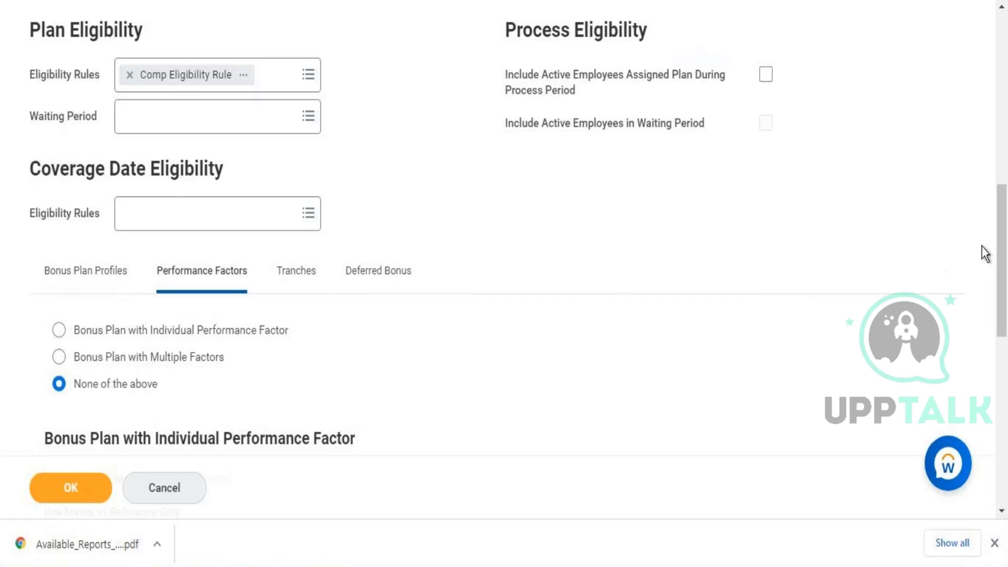
left_click_drag(1005, 240, 1004, 293)
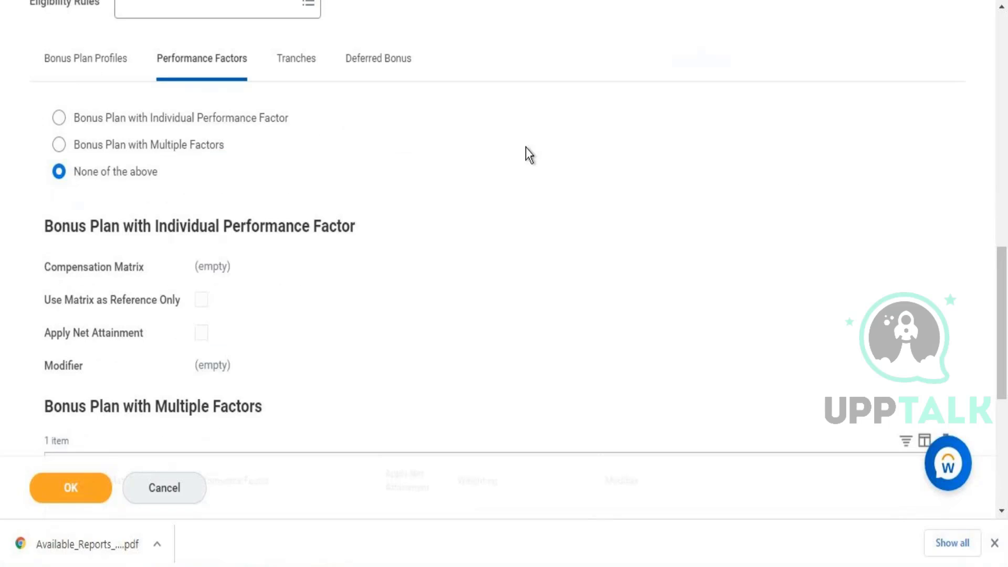
left_click(194, 119)
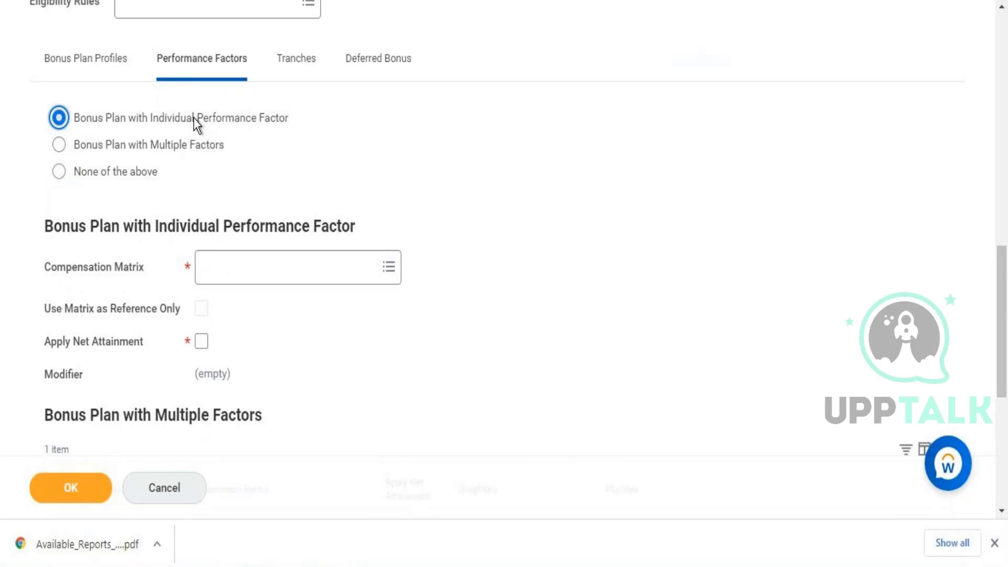
left_click(143, 149)
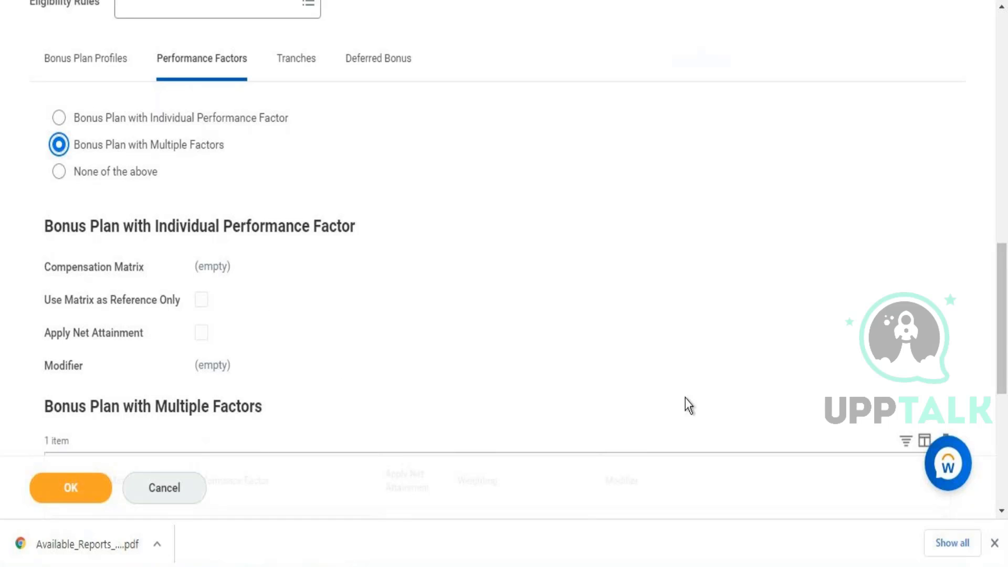
left_click_drag(1003, 318, 1004, 415)
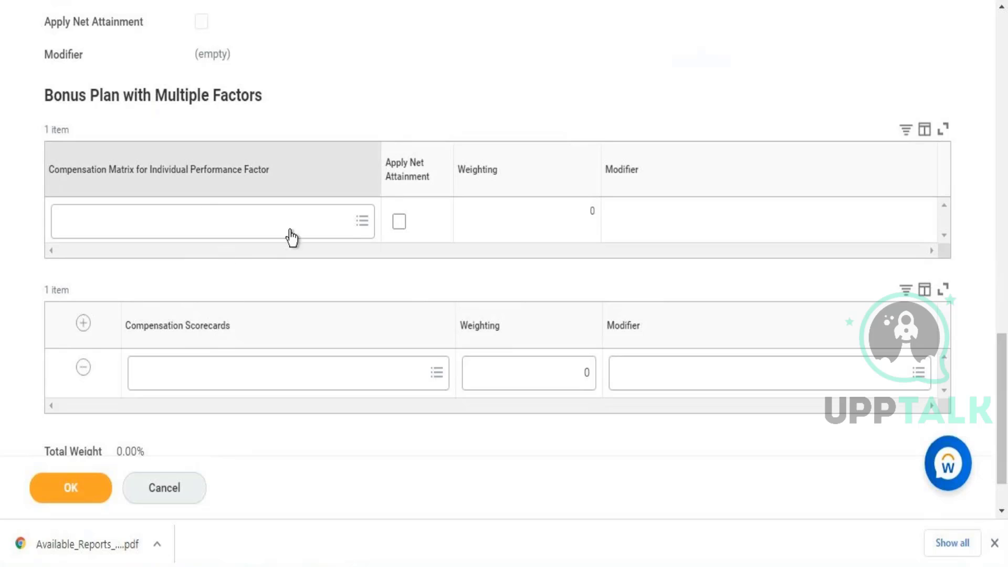
- Browse the compensation matrices for the individual performance factor and view the details of Bonus Matrix by Review Rating (Weighted) - Single Target
left_click(209, 220)
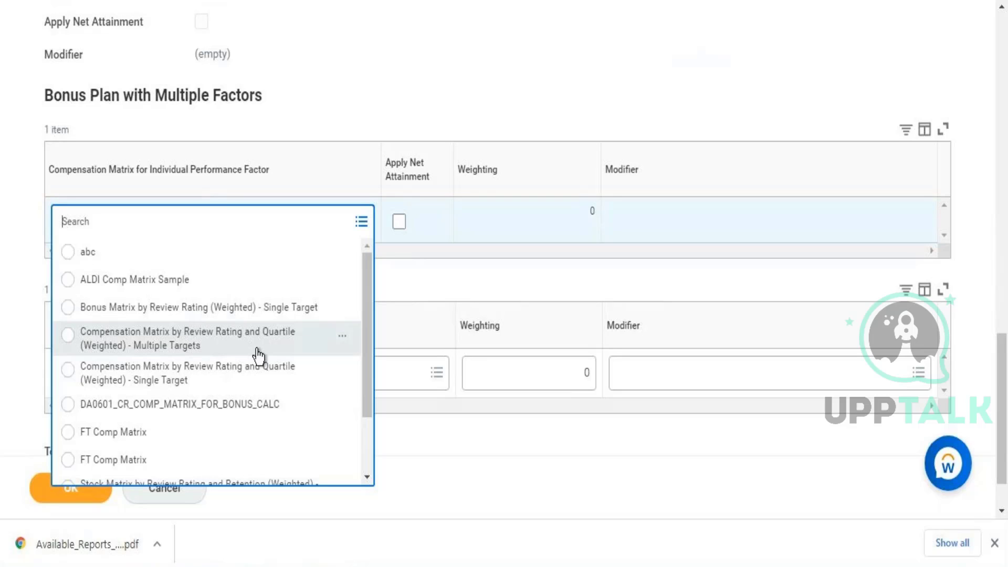
scroll(366, 405, "down", 3)
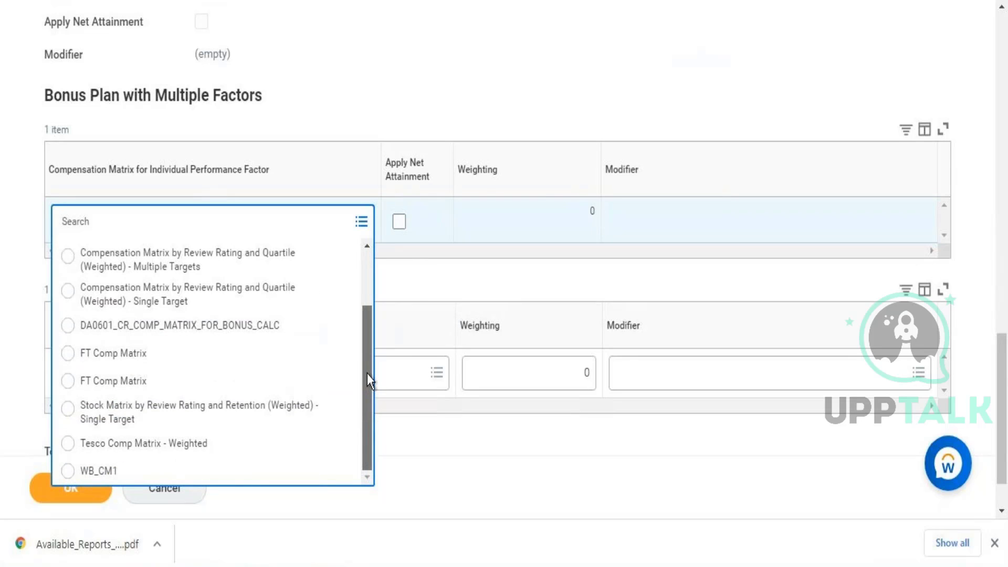
scroll(368, 327, "up", 3)
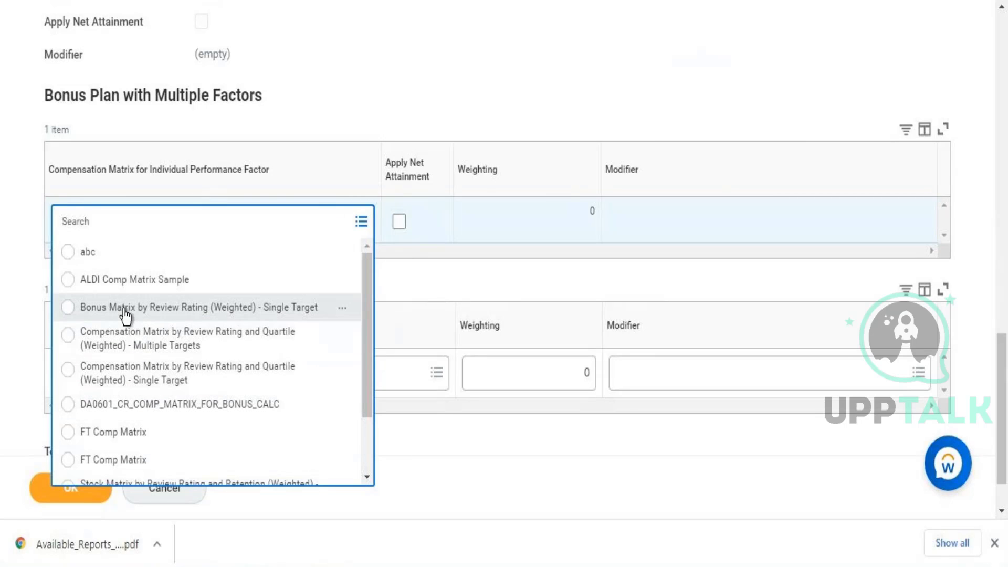
left_click(343, 310)
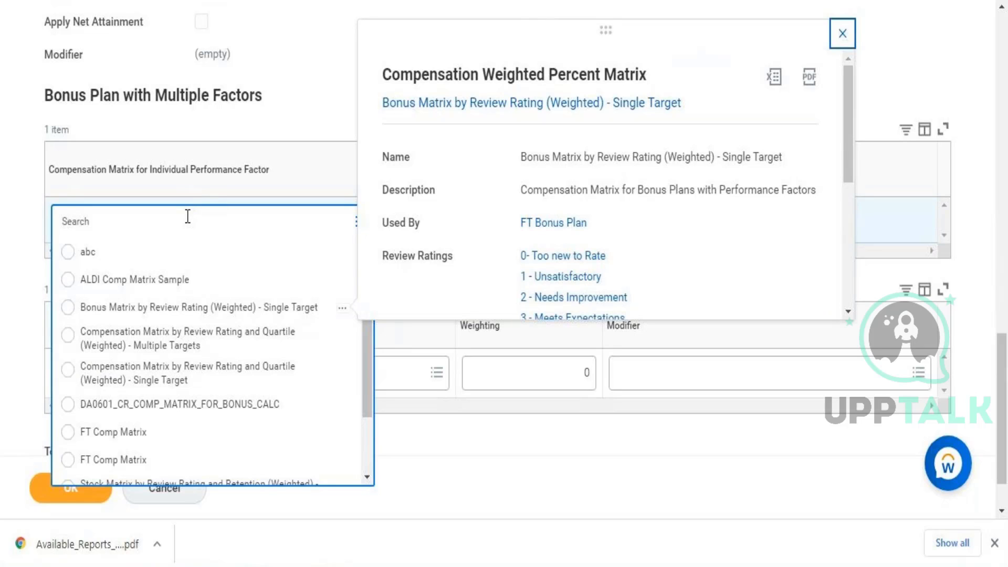
left_click(151, 217)
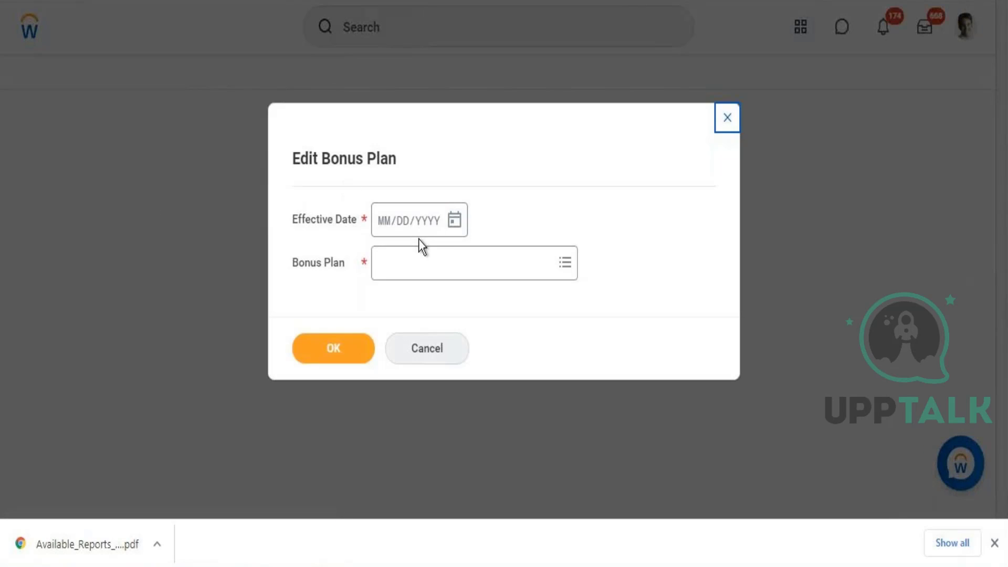
- Open Bonus Plan - IT HRIS for editing with the effective date 09/21/2021, finding the plan with the search "bonus"
left_click(466, 222)
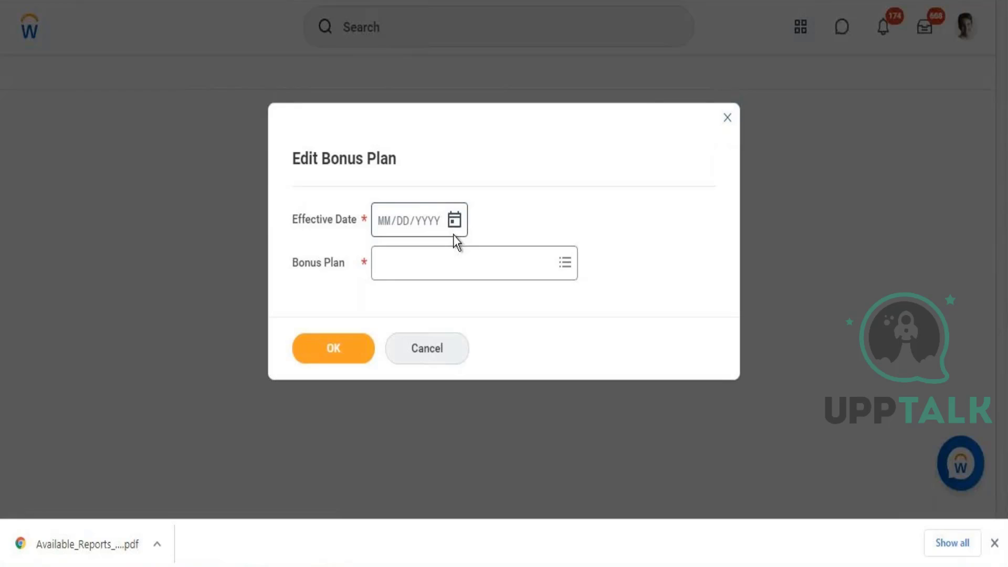
left_click(456, 222)
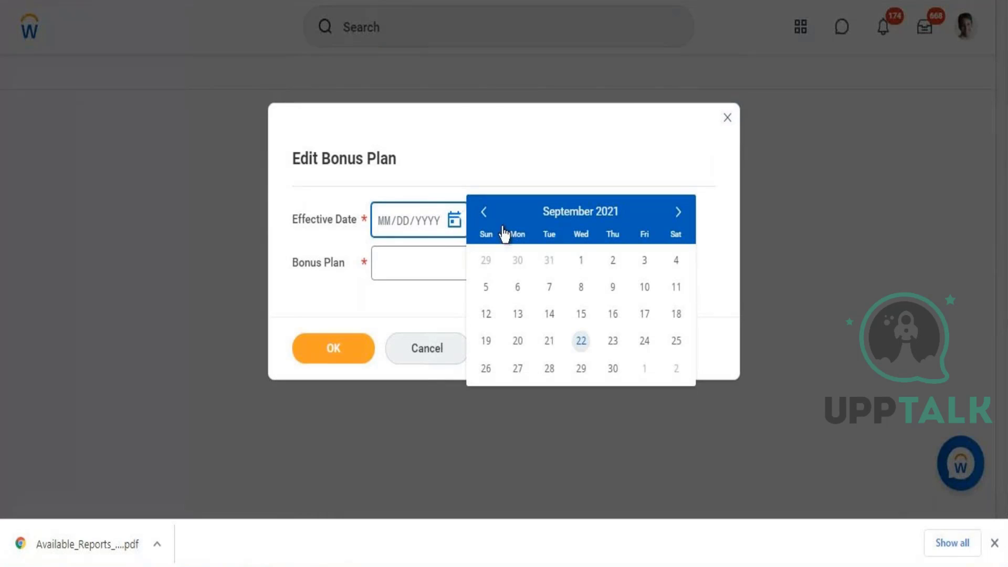
left_click(550, 341)
left_click(432, 257)
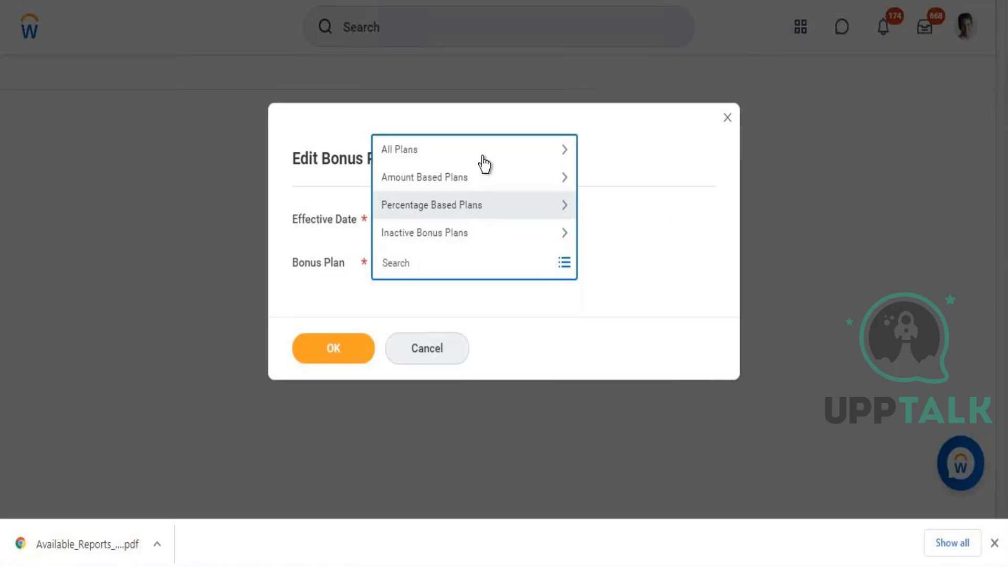
type("bonus")
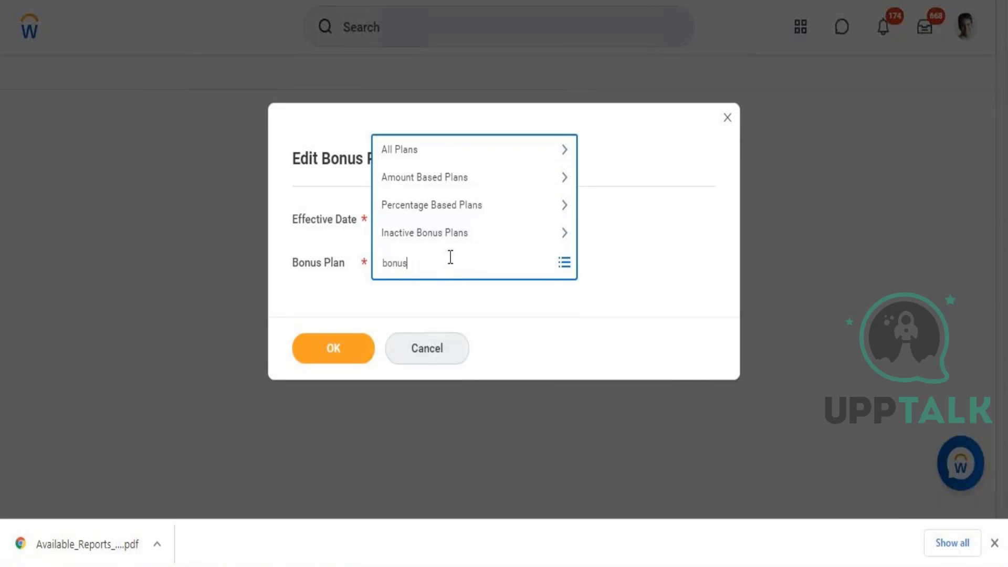
key("Return")
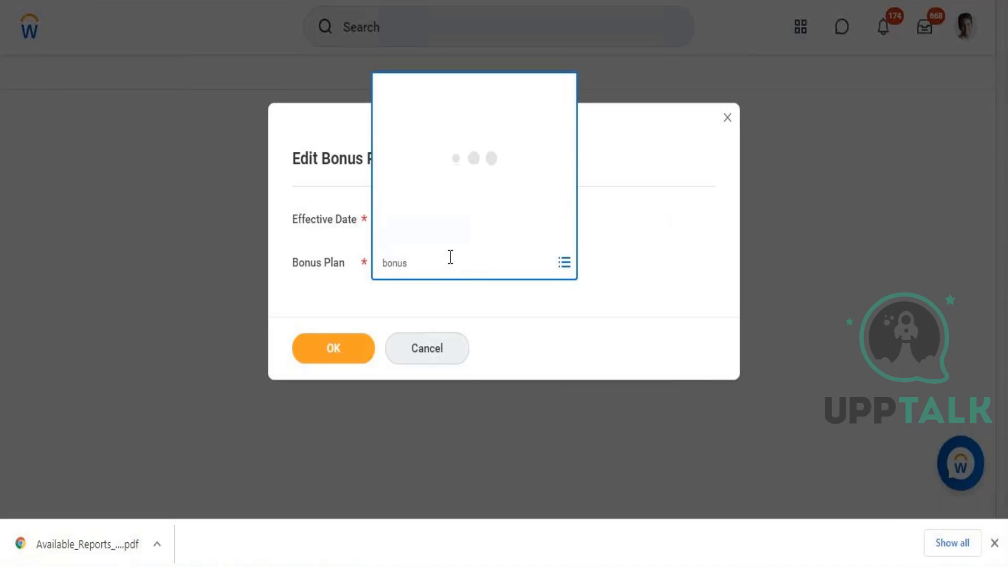
left_click(432, 103)
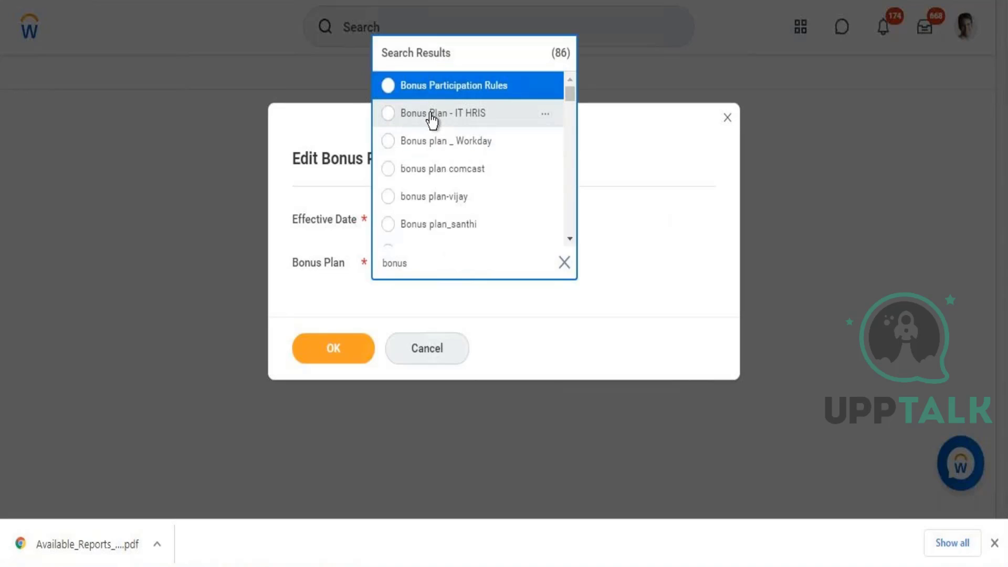
left_click(431, 121)
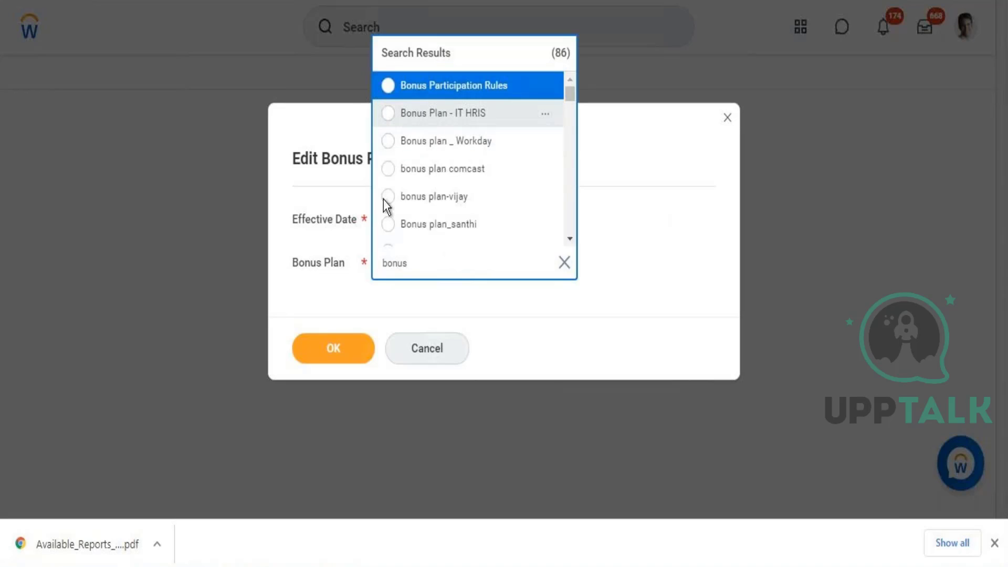
left_click(347, 348)
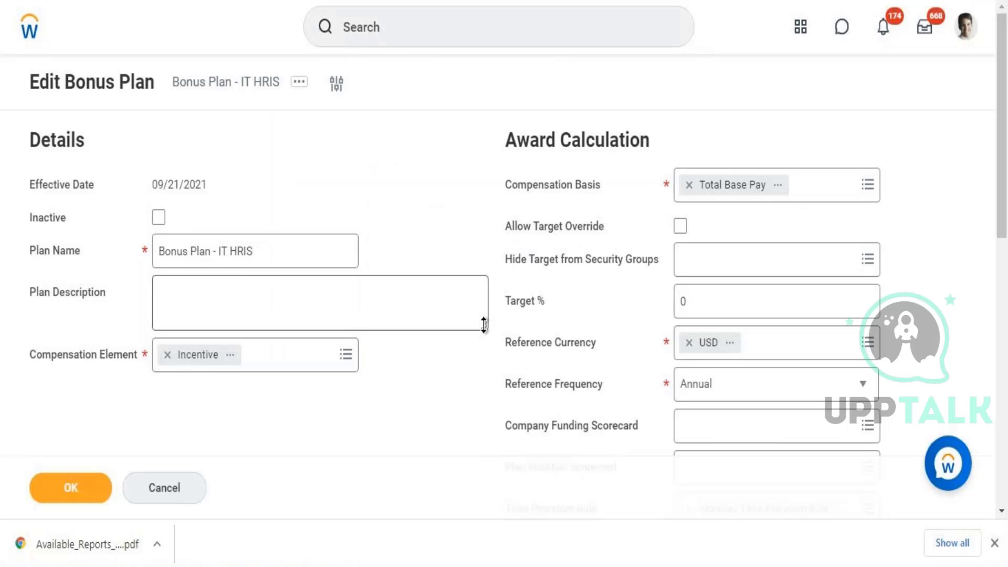
- Assign Company Funding Scorecard from the list of all scorecards as the bonus plan's company funding scorecard
left_click(735, 428)
type("co")
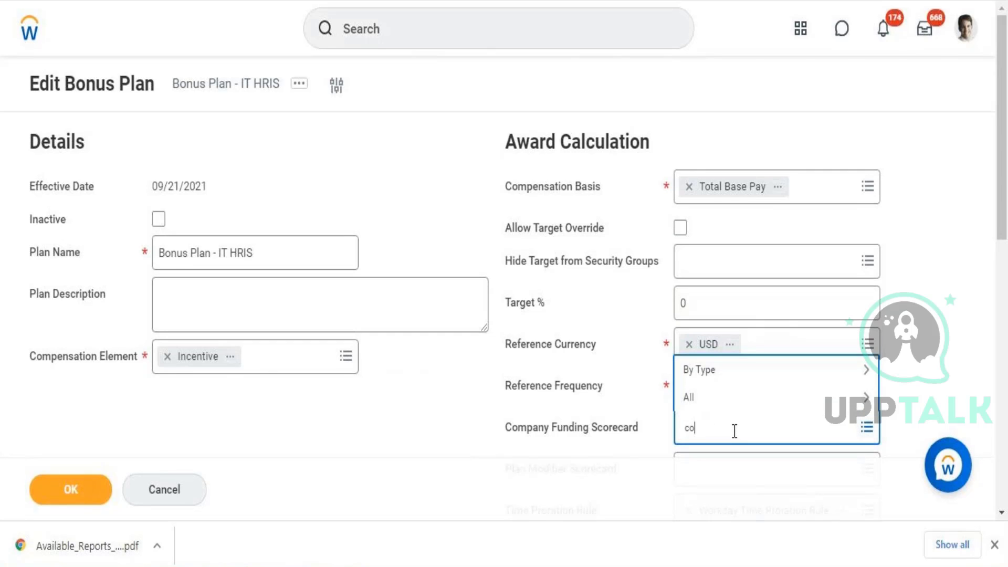
type("mpensation")
key("Return")
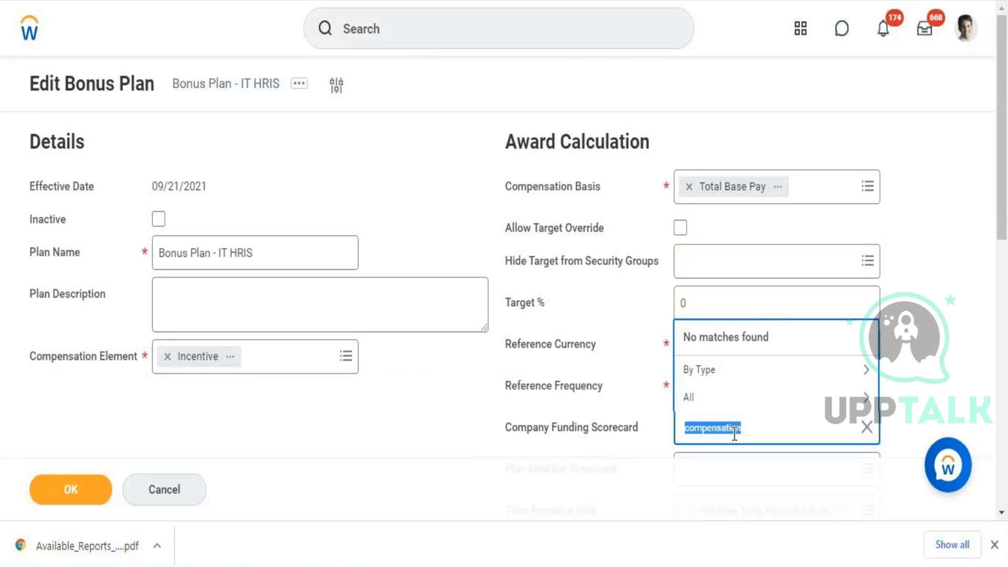
left_click(730, 406)
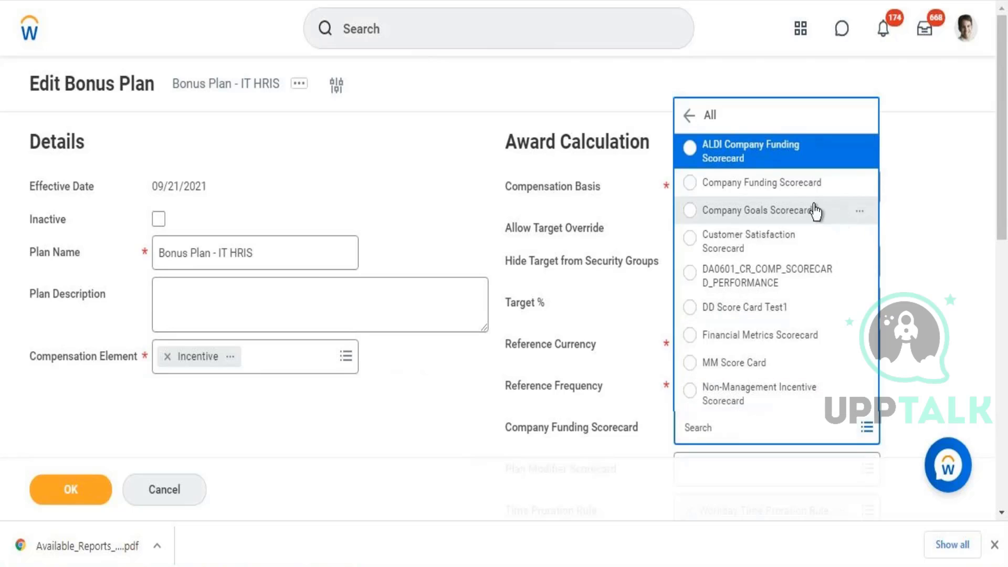
left_click(806, 188)
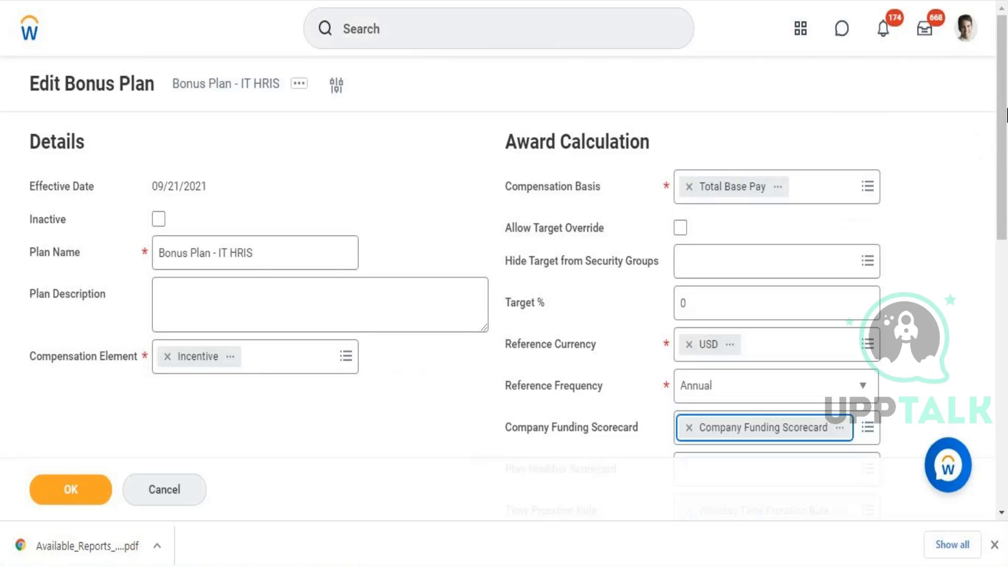
- Set the bonus plan's rounding rule to Round Down to Nearest 1
left_click_drag(1007, 109, 1002, 245)
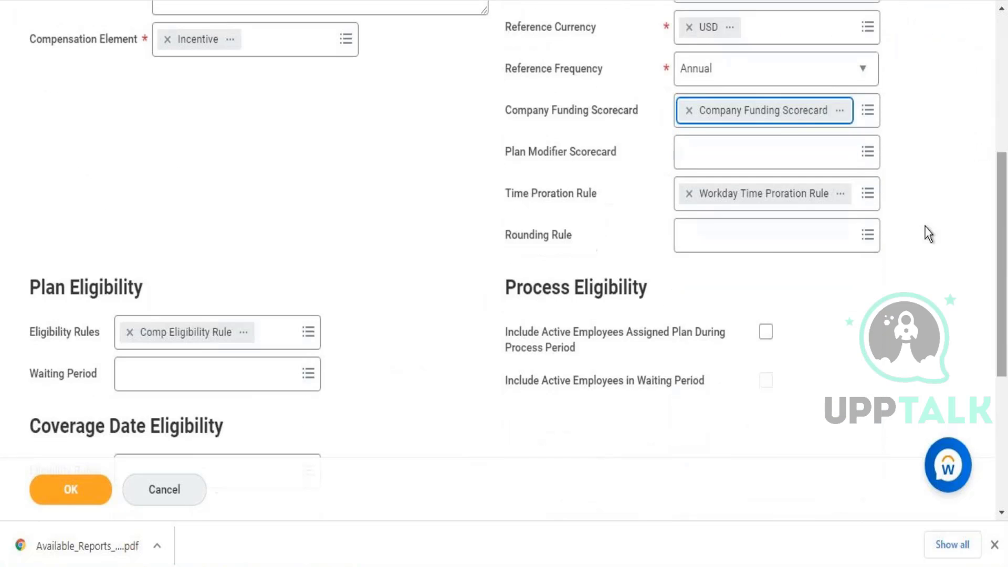
left_click(767, 239)
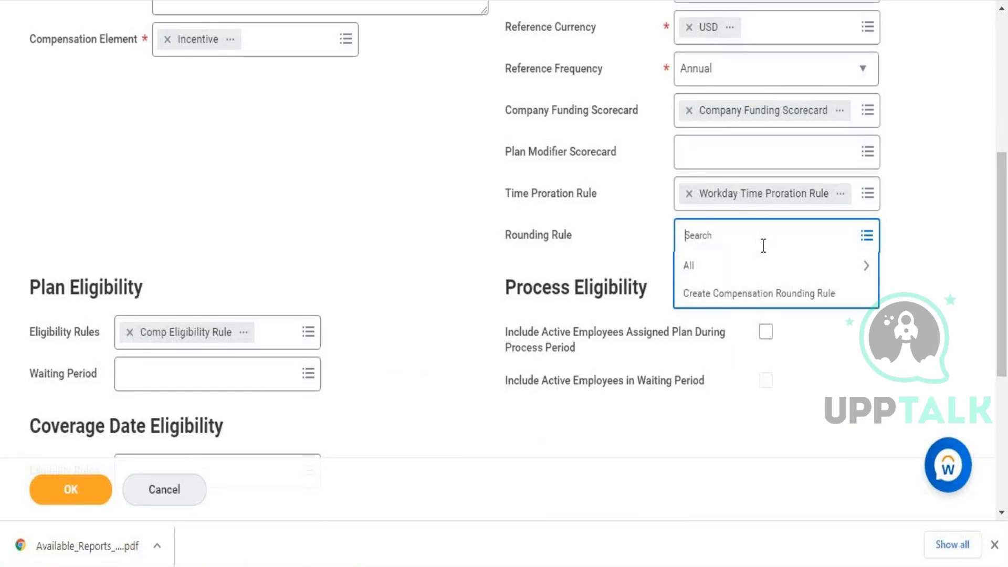
left_click(741, 273)
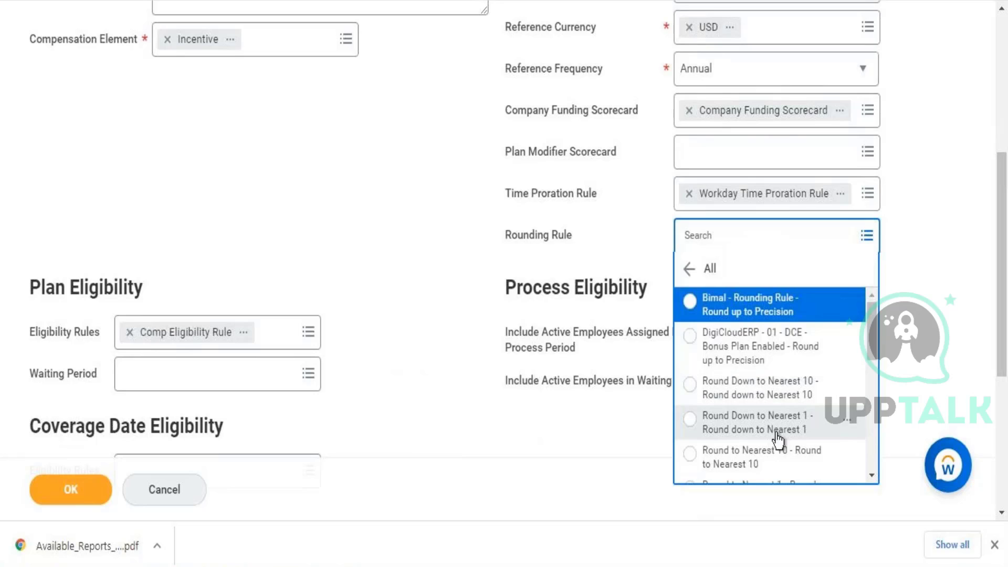
left_click(777, 423)
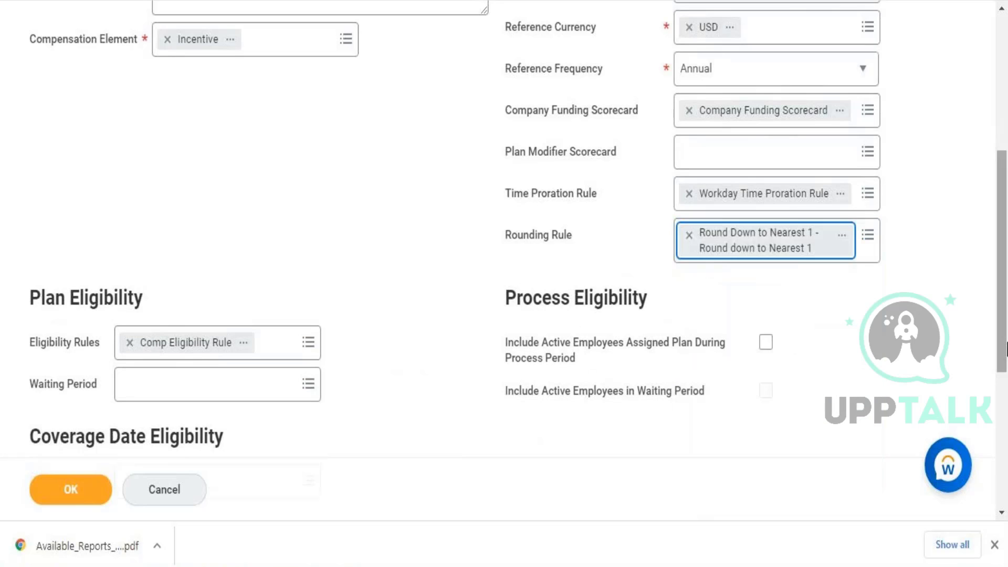
- In the bonus plan's performance factors, choose Bonus Plan with Multiple Factors
mouse_move(1003, 278)
left_mouse_down()
mouse_move(1003, 199)
mouse_move(1004, 275)
left_mouse_up()
left_click_drag(1004, 321, 1005, 432)
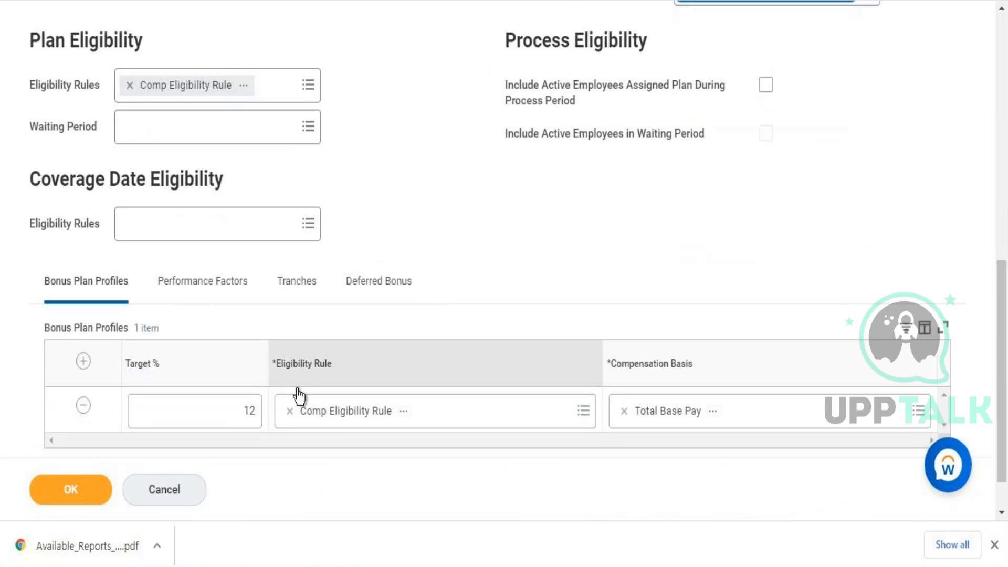
left_click(175, 299)
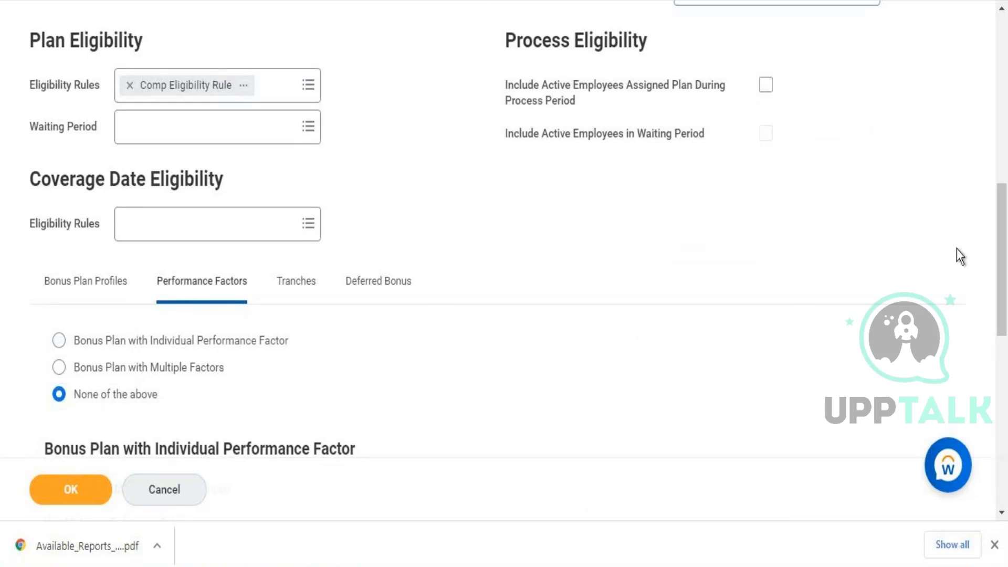
left_click_drag(1004, 264, 1006, 339)
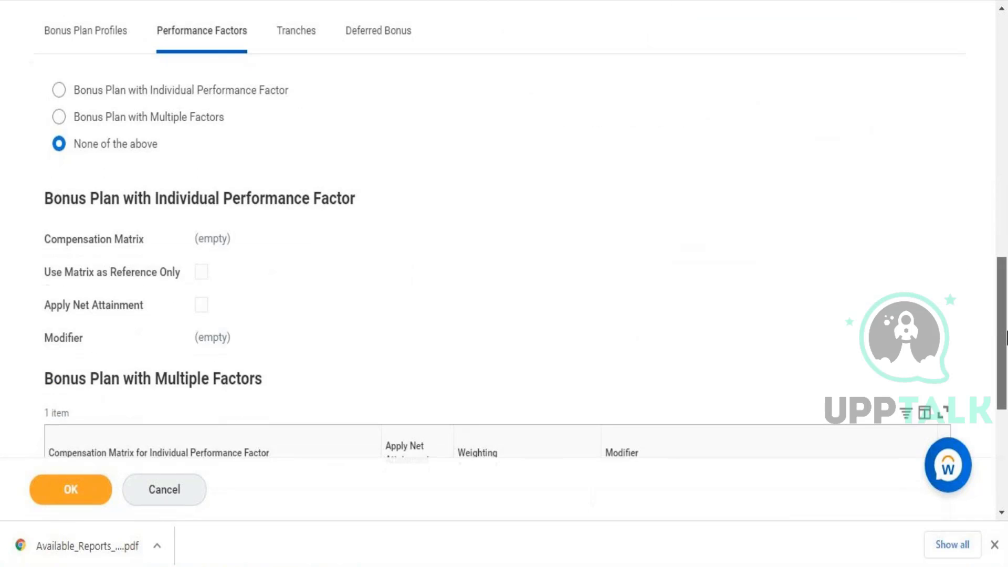
scroll(1006, 338, "down", 6)
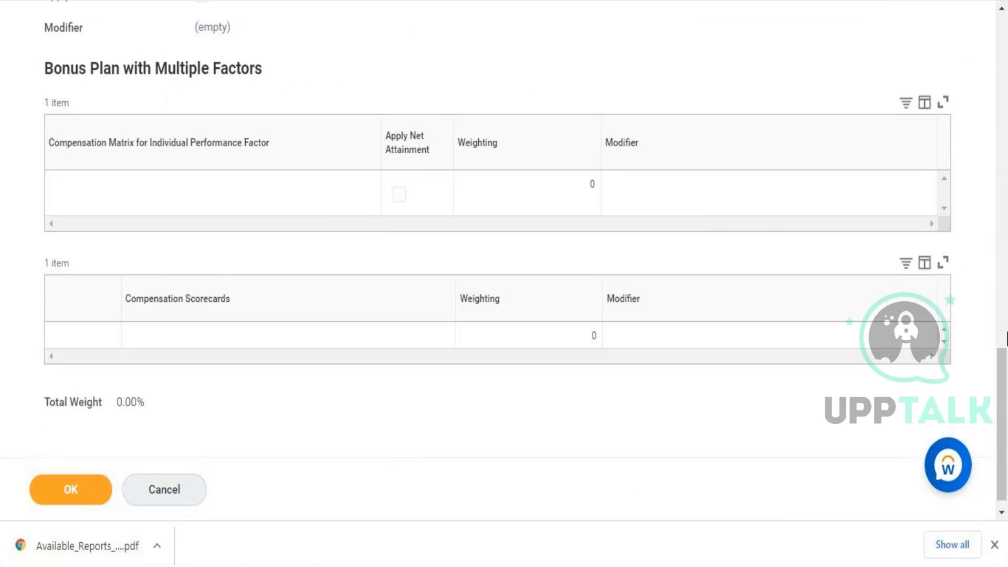
scroll(1003, 315, "up", 10)
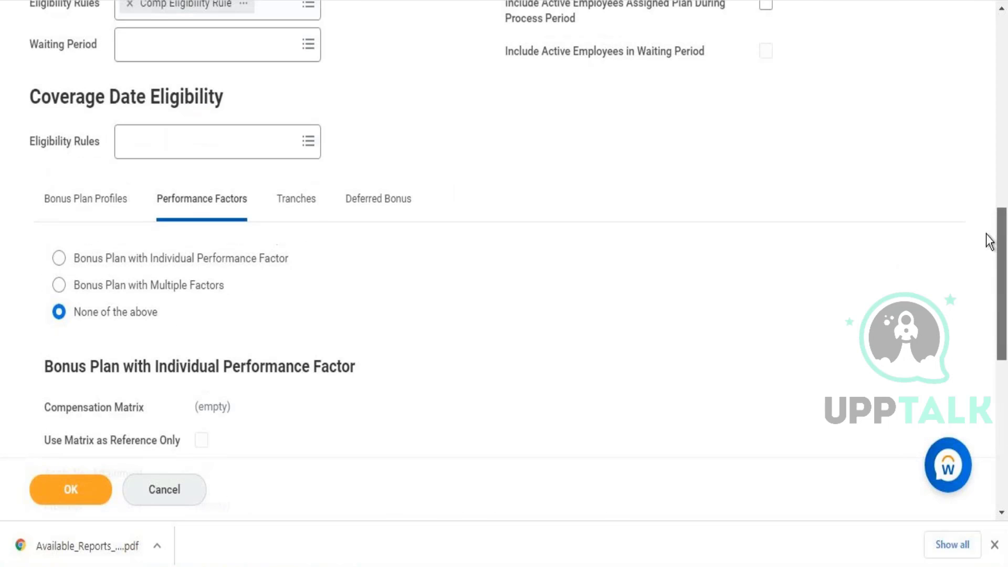
left_click(149, 289)
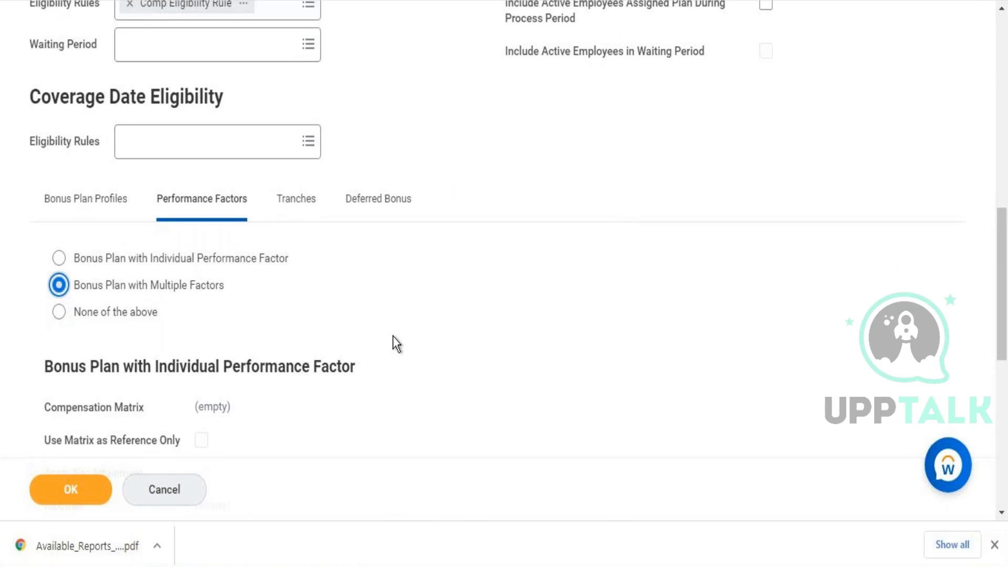
- Search for "compensation" and assign Compensation Matrix by Review Rating and Quartile (Weighted) - Multiple Targets as the individual performance factor's matrix
scroll(1004, 325, "down", 3)
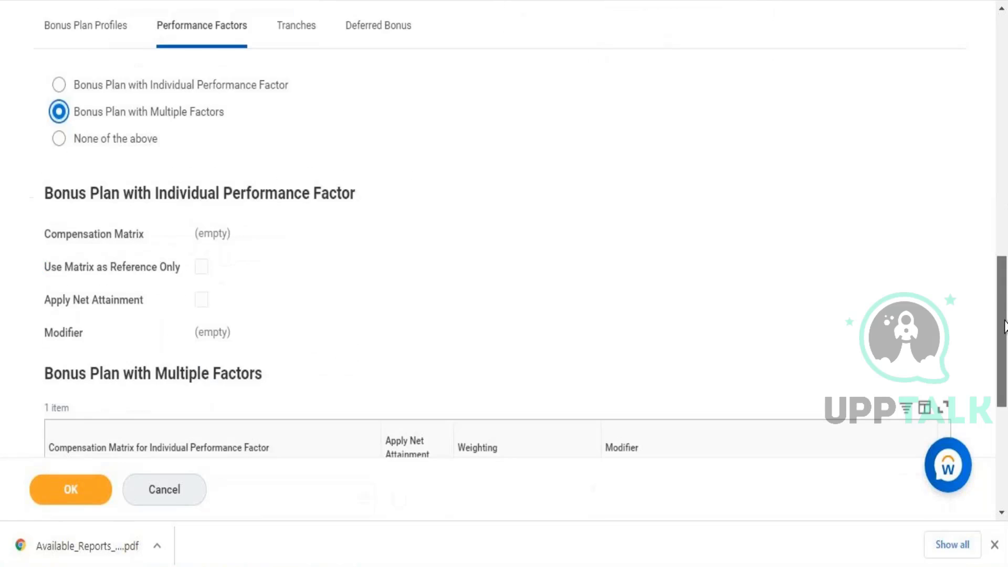
scroll(1004, 326, "down", 5)
left_click(283, 230)
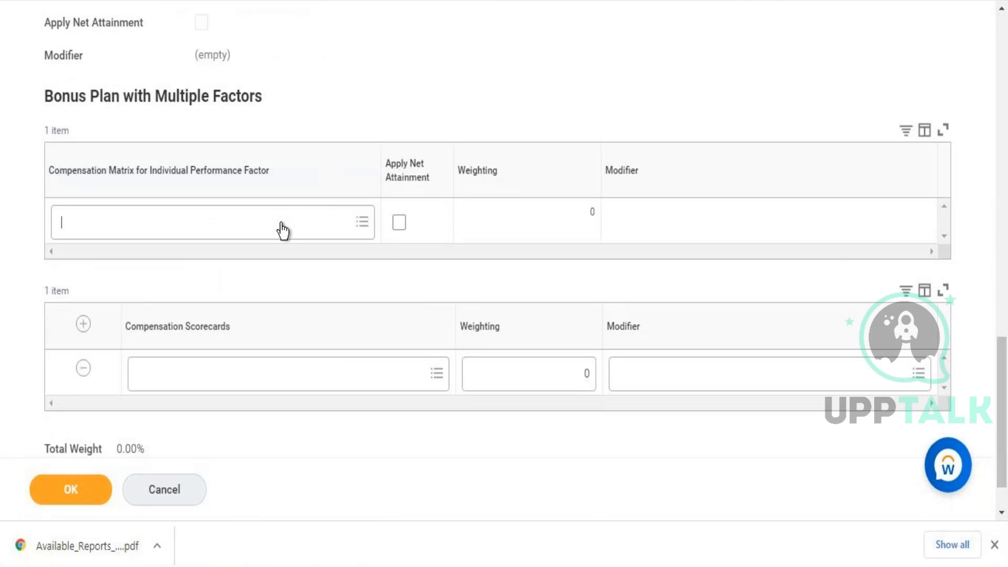
type("comp")
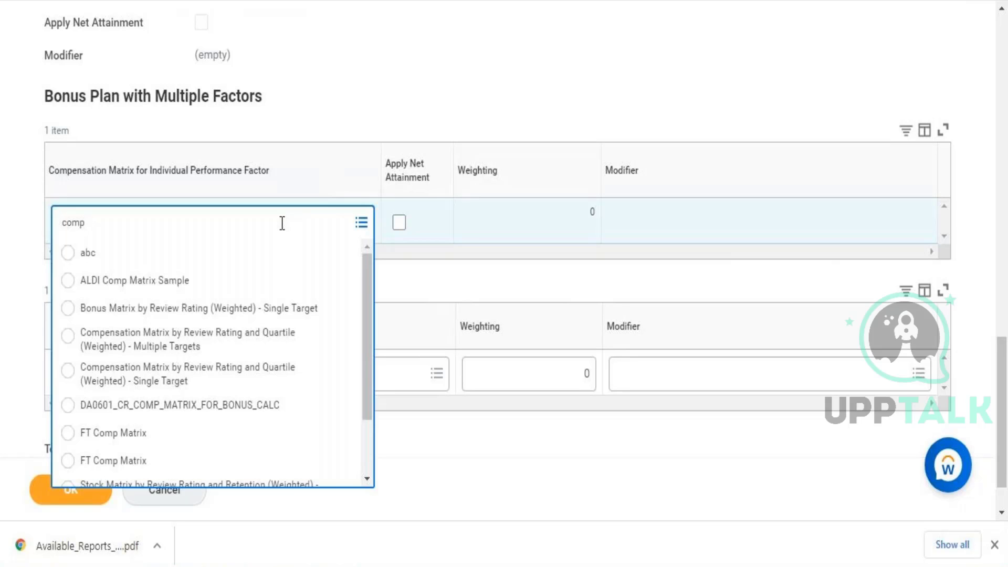
key("BackSpace")
key("BackSpace")
key("BackSpace")
key("BackSpace")
type("bonus")
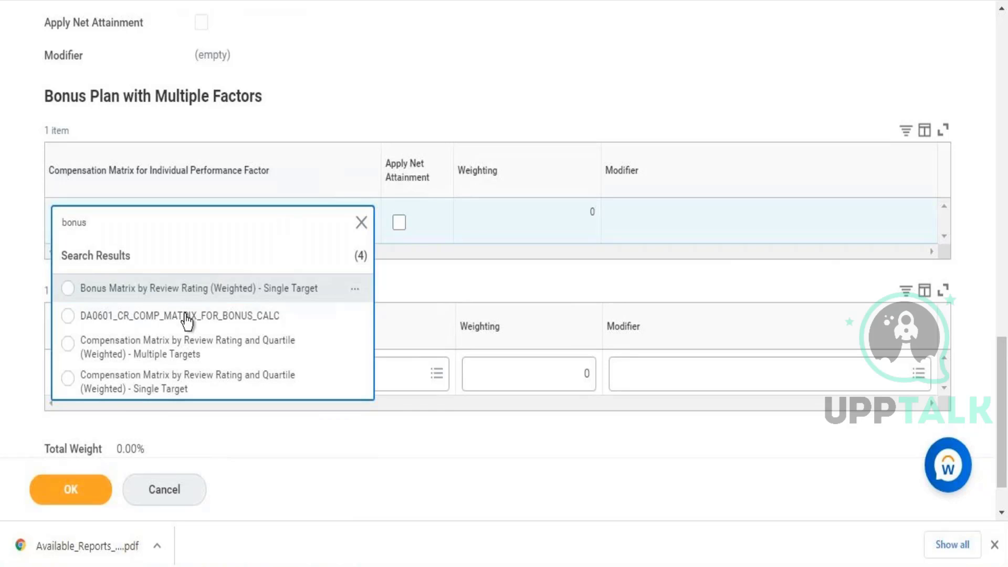
double_click(122, 227)
type("compensa")
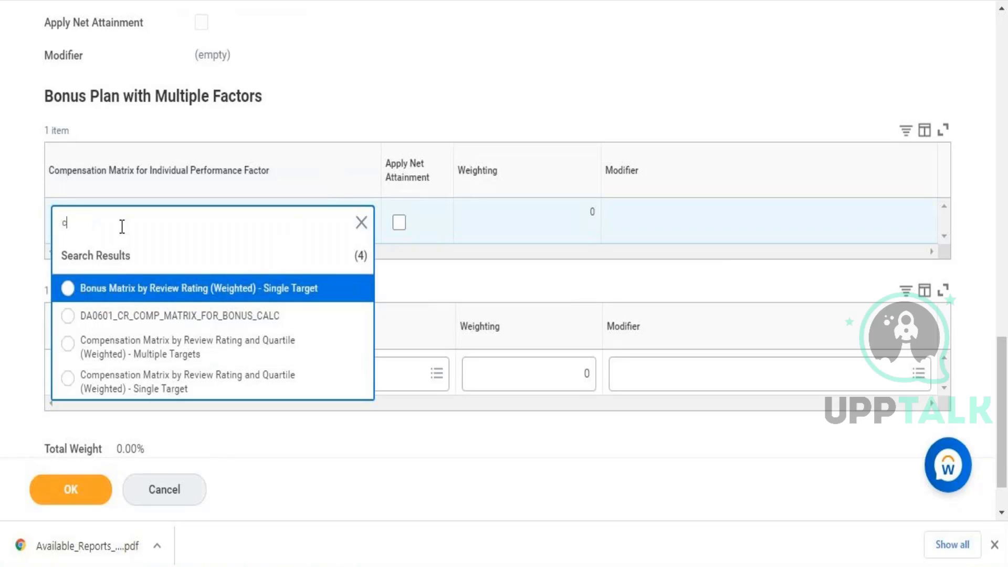
type("tion")
key("Return")
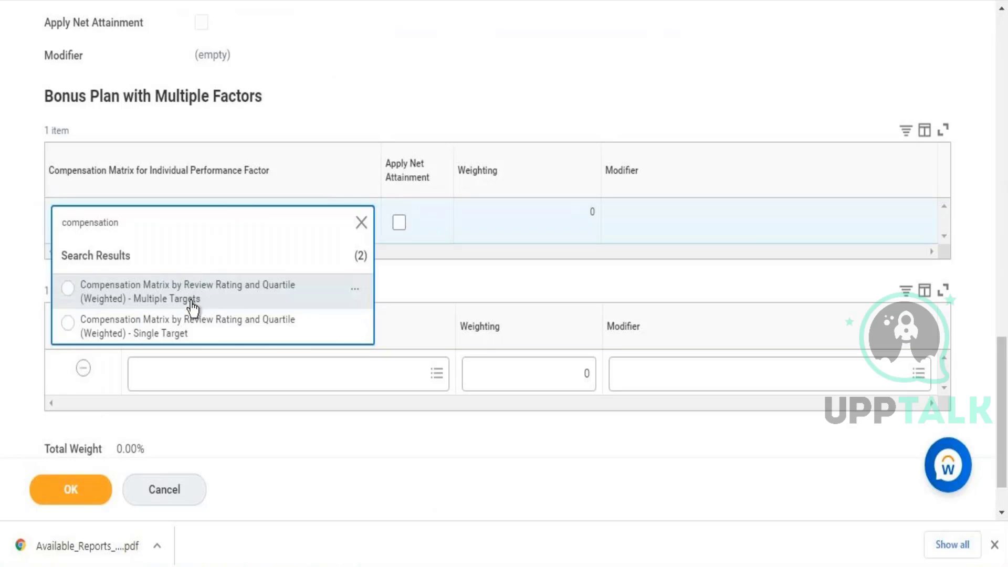
left_click(191, 298)
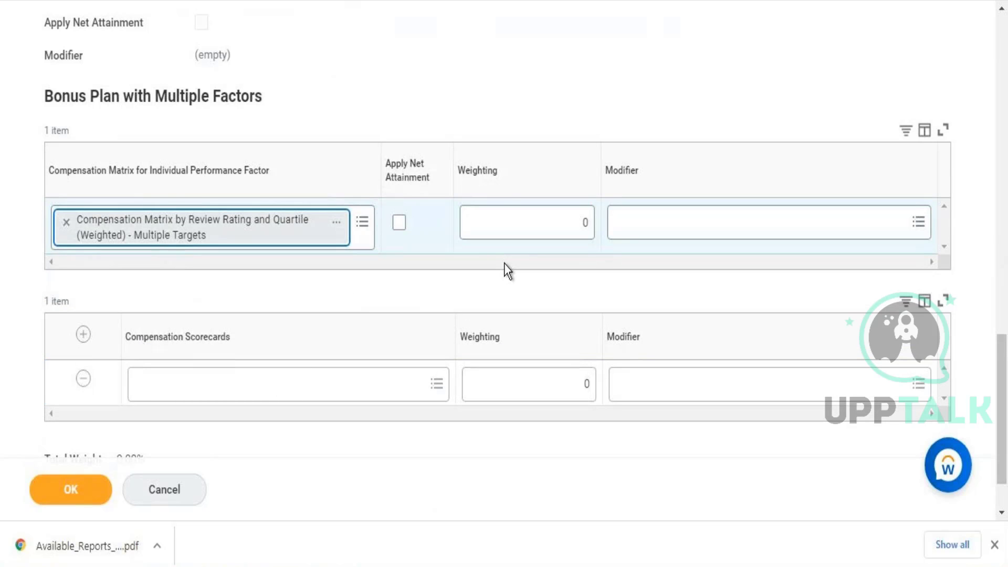
- Give the individual performance factor's matrix a weighting of 50 and use Company Funding Scorecard as its modifier
left_click(619, 225)
left_click(540, 214)
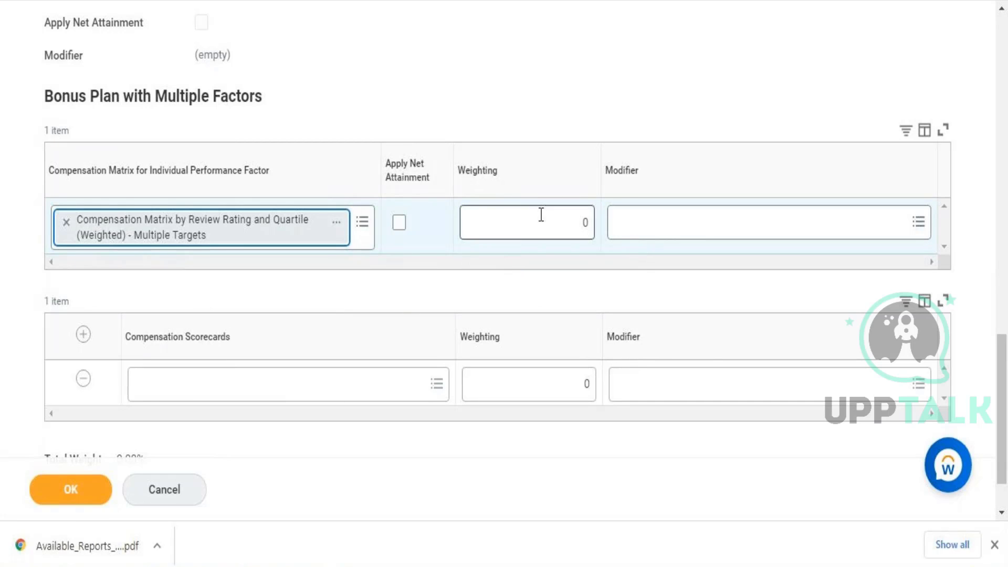
left_click(305, 224)
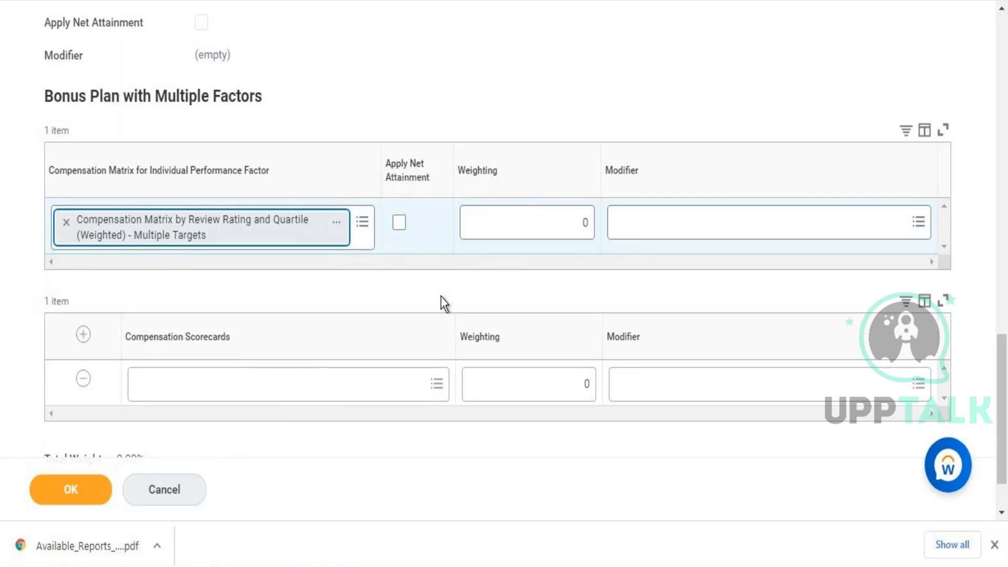
left_click(496, 212)
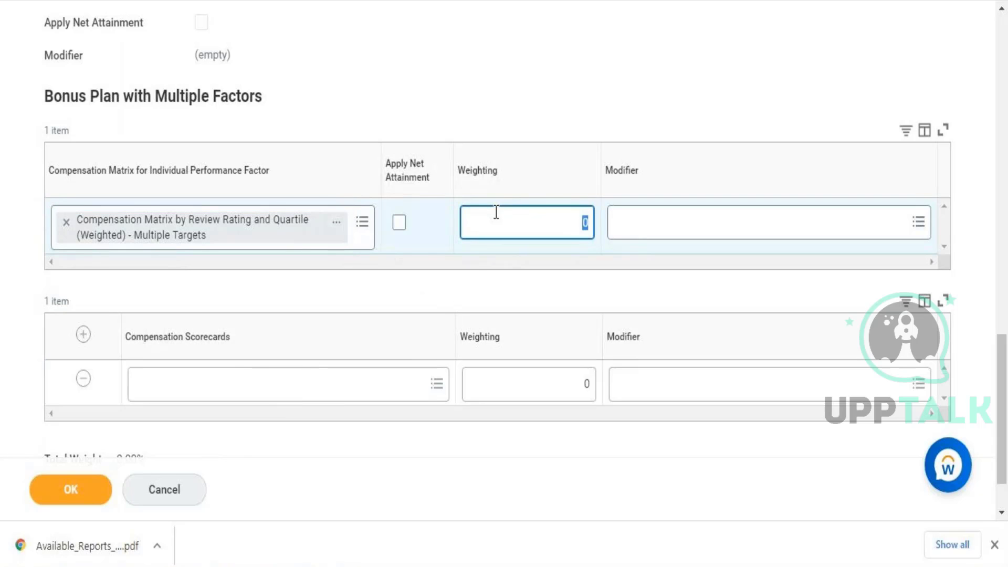
type("50")
left_click(657, 218)
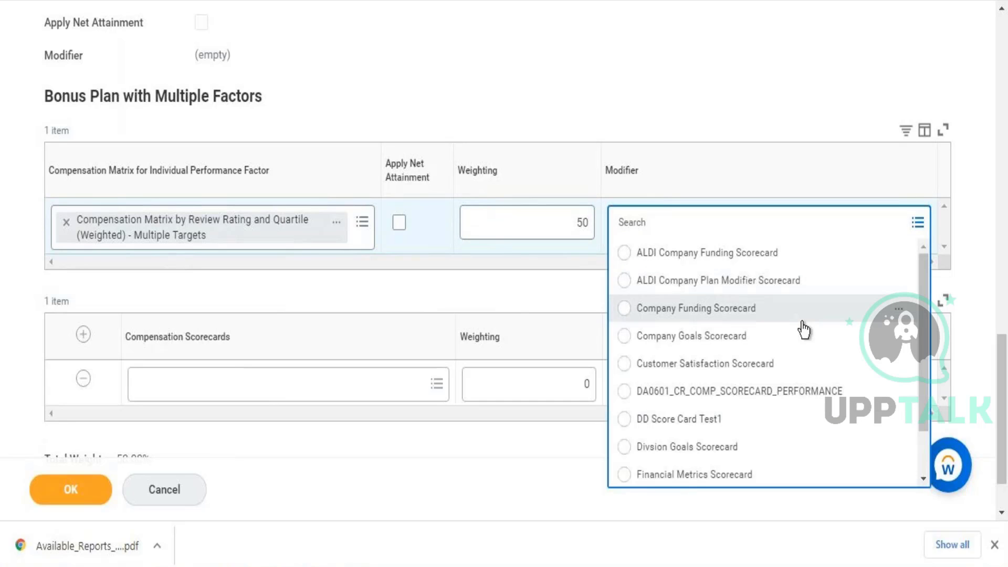
left_click(783, 315)
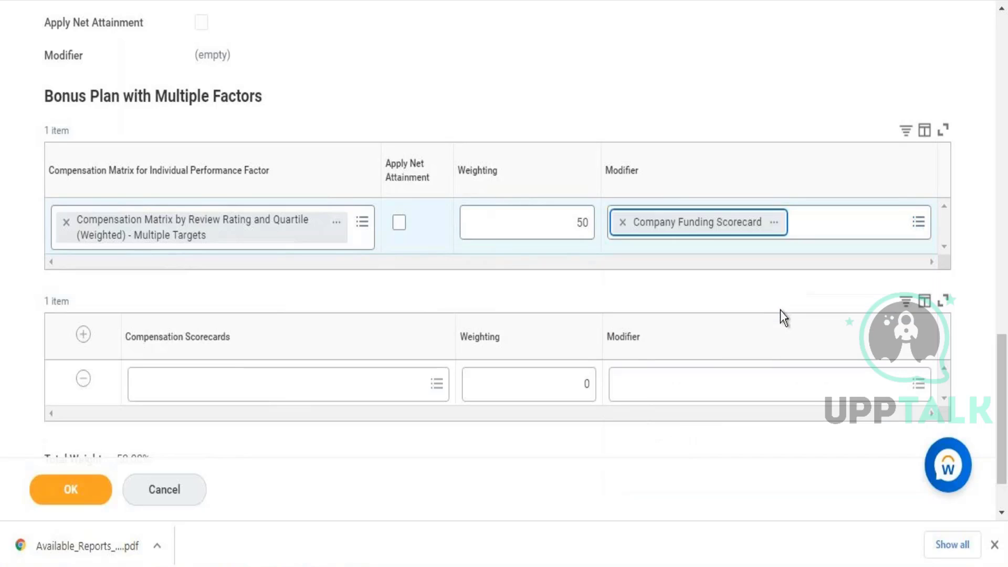
- Try to submit the bonus plan changes and examine the details of the reported errors
left_click(77, 497)
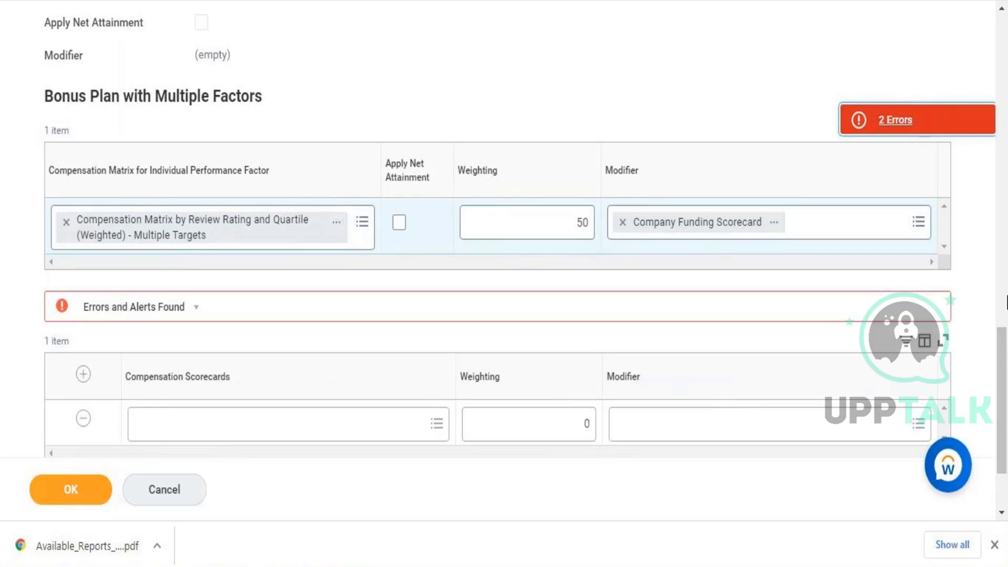
scroll(1003, 368, "down", 3)
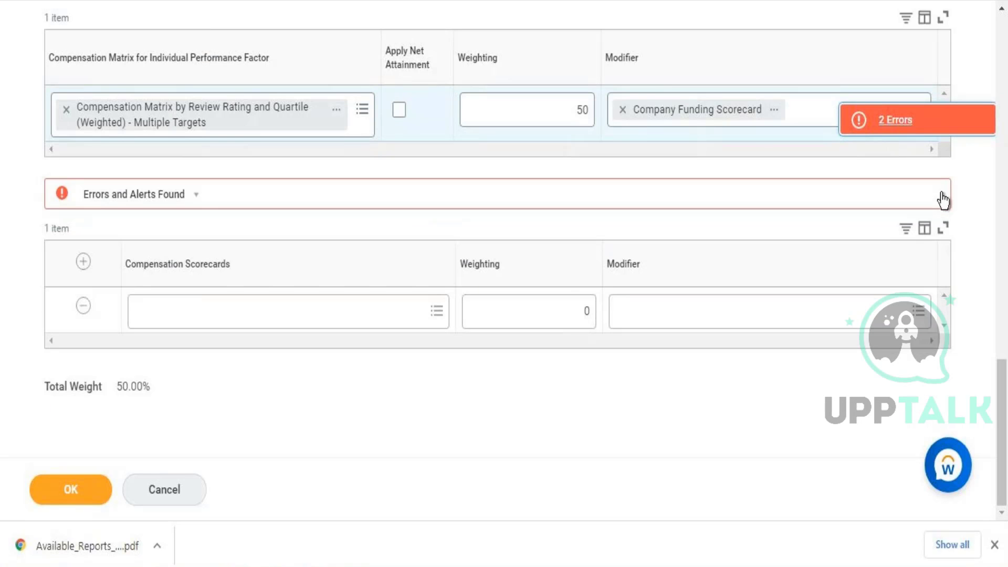
left_click(906, 117)
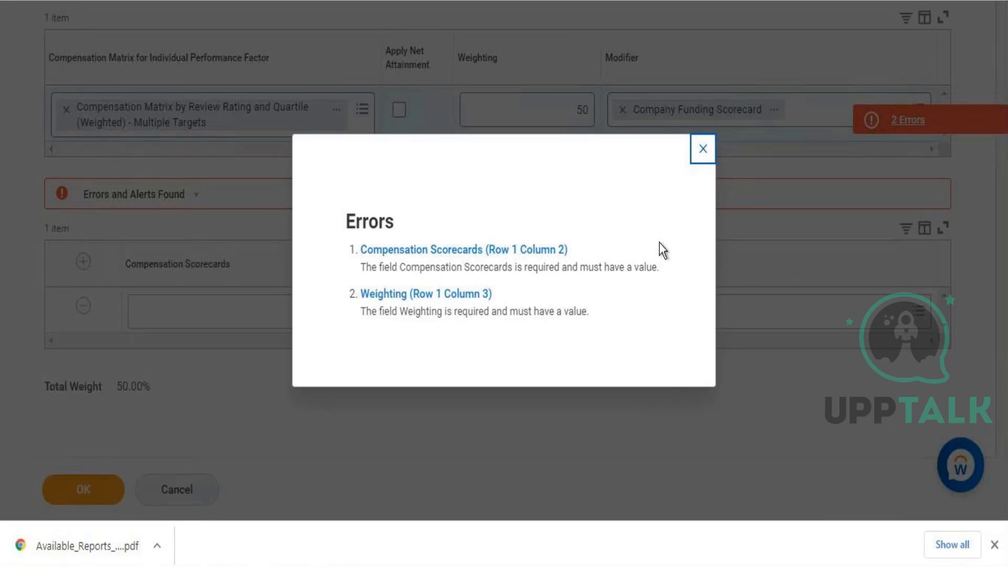
left_click(698, 158)
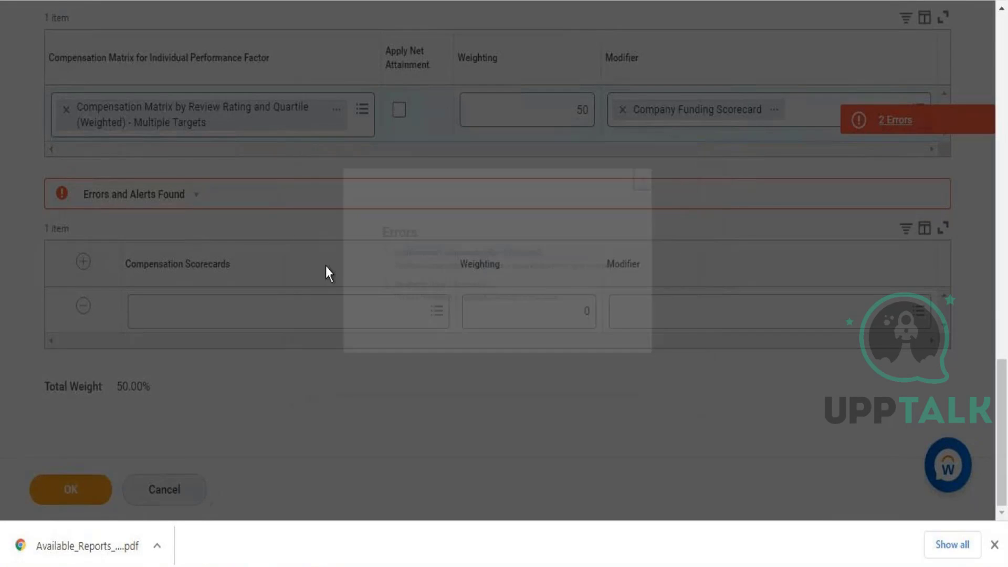
- Assign Company Goals Scorecard as the compensation scorecard in the multiple factors section
left_click(237, 316)
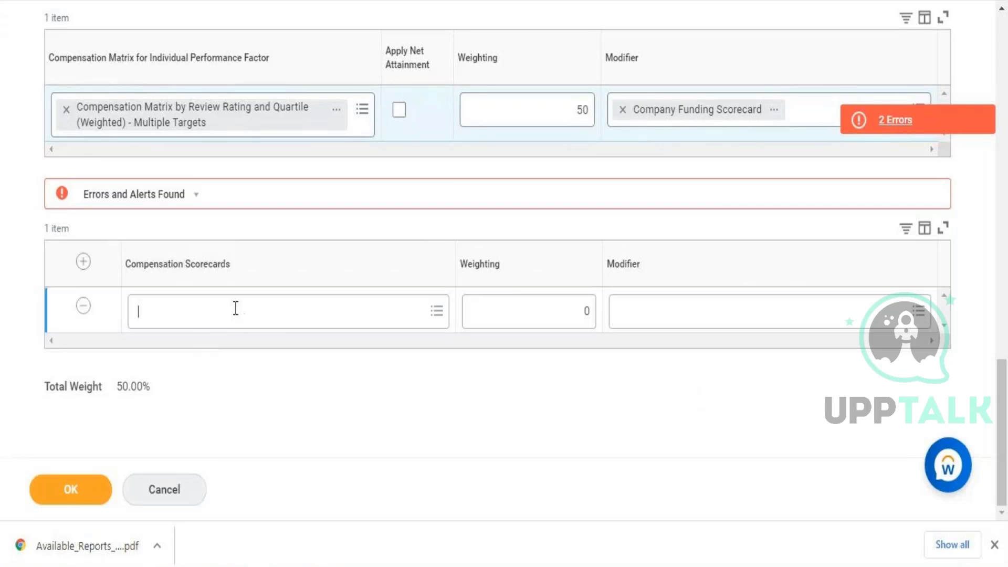
type("comp")
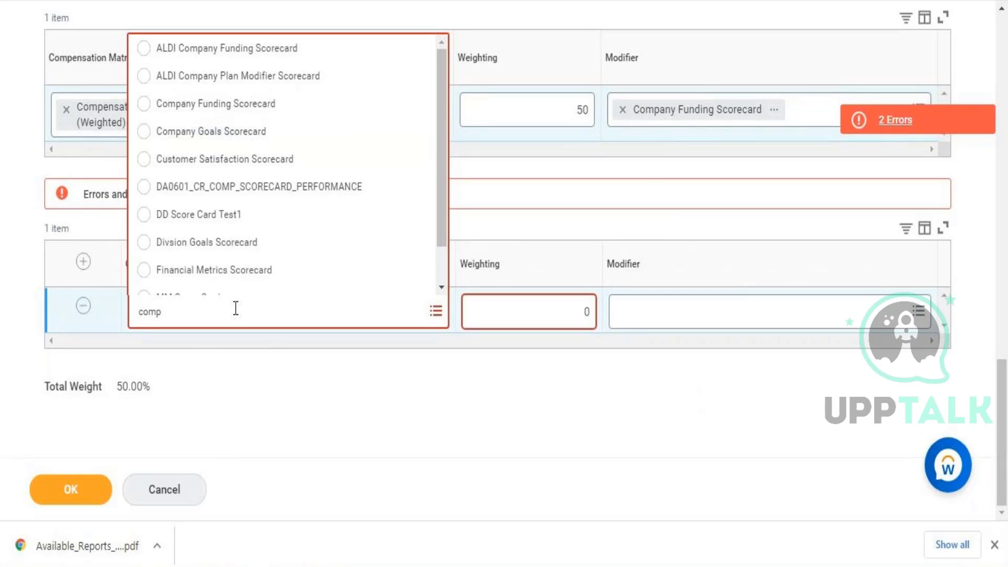
left_click(217, 366)
left_click(193, 306)
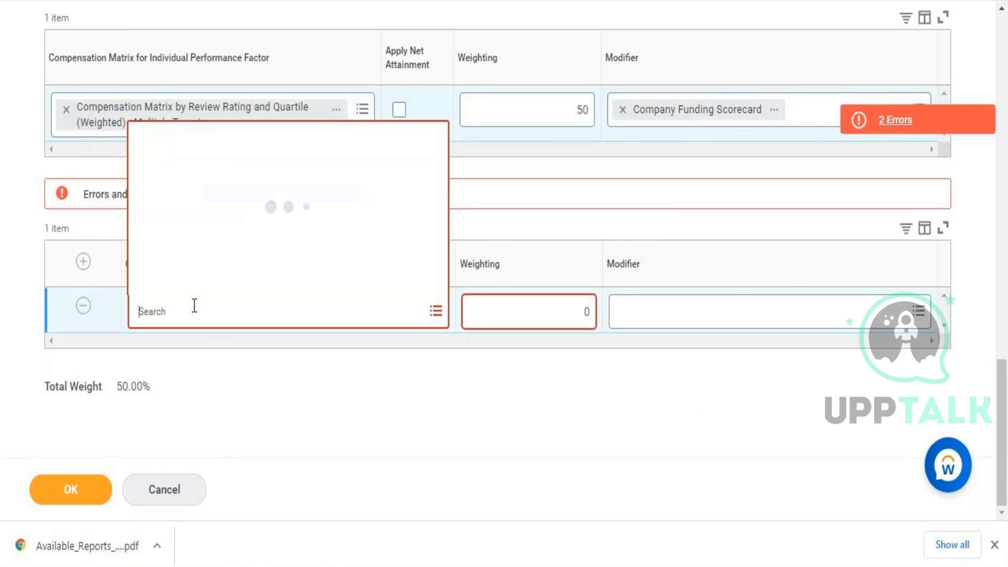
type("compensation")
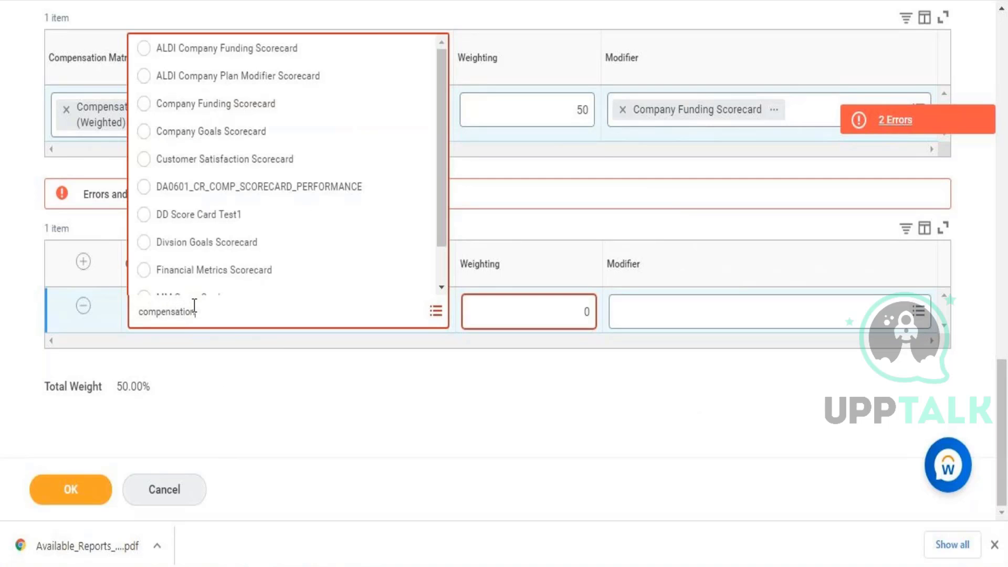
key("Return")
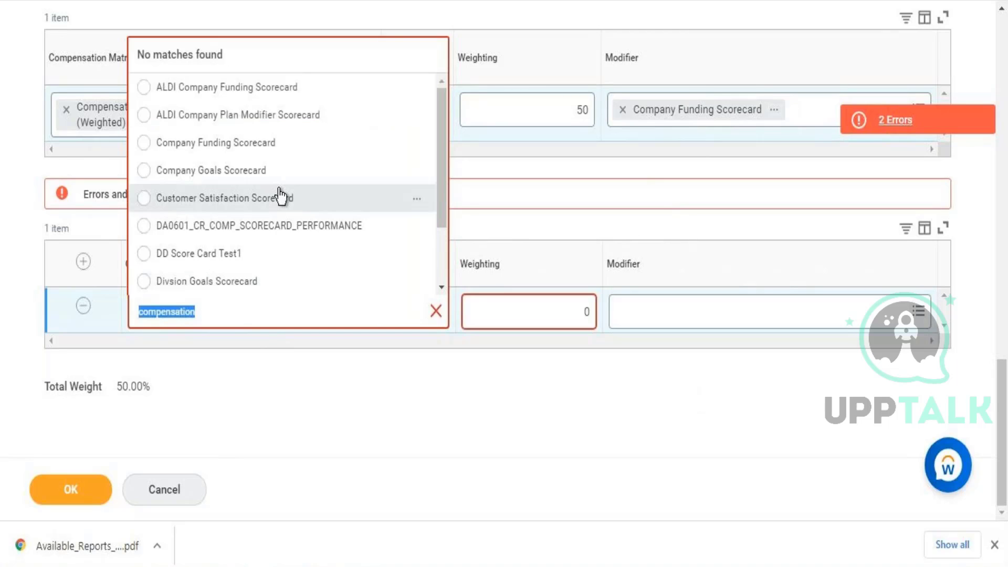
left_click(218, 178)
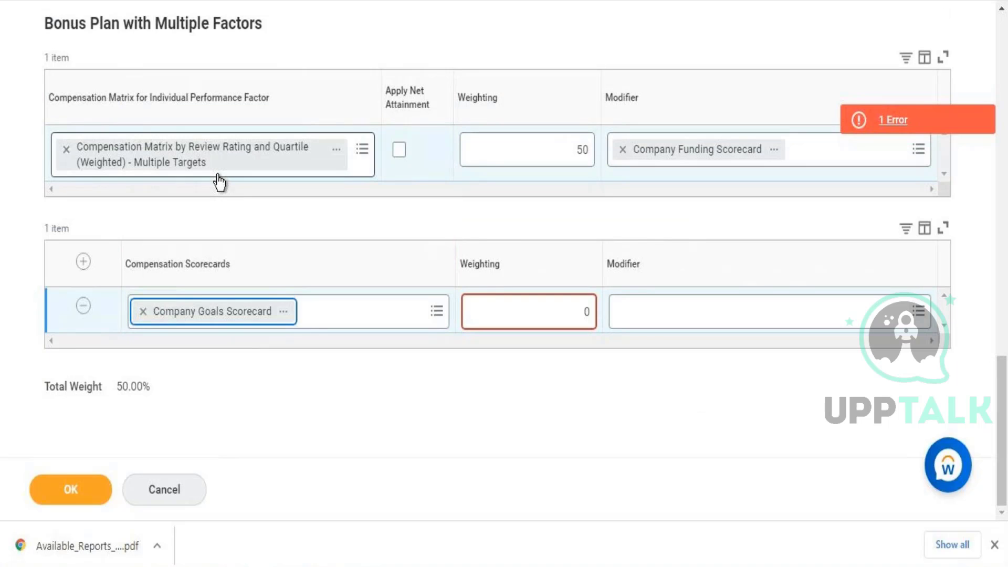
- Set the compensation scorecard's weighting to 50 and its modifier to Company Goals Scorecard, and submit the bonus plan
left_click(560, 311)
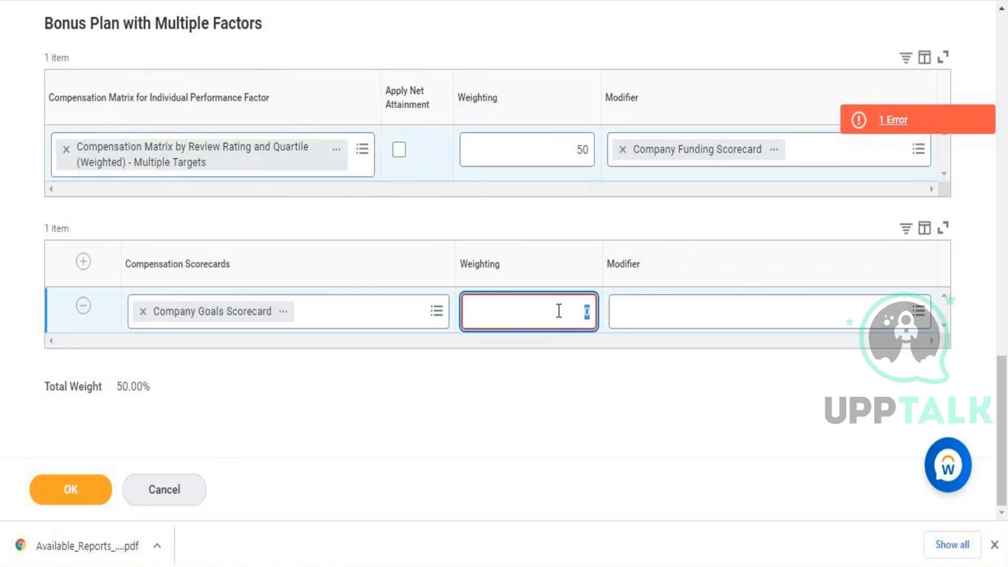
type("50")
left_click(660, 314)
type("c")
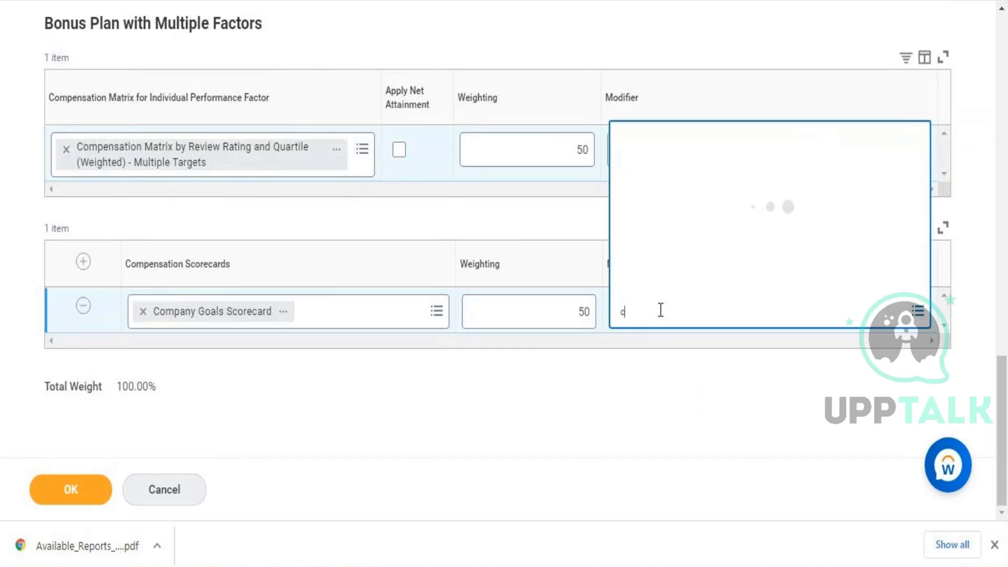
type("ompany goals Scorecard")
left_click(50, 503)
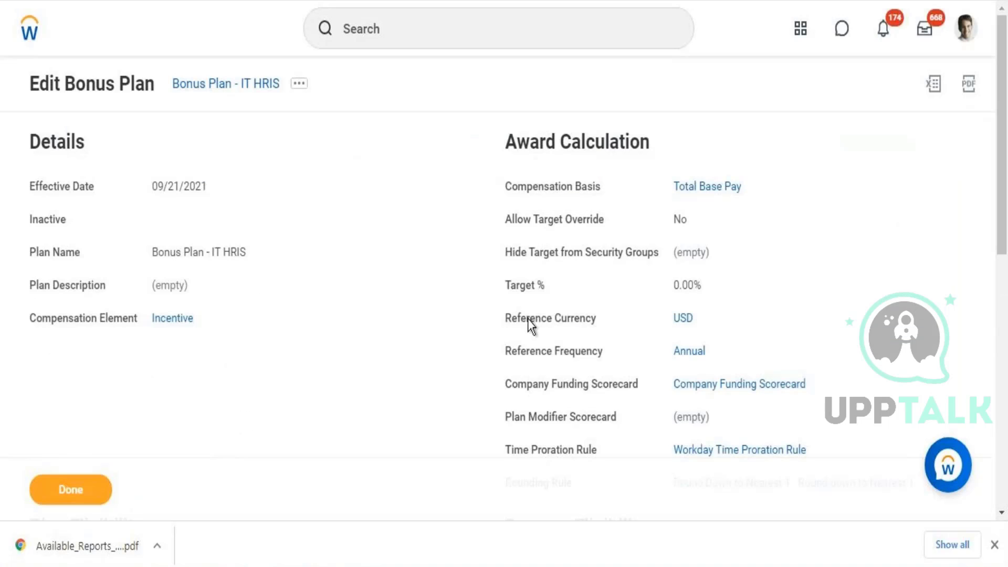
- Review the submitted bonus plan, including its profiles, performance factors, weightings and award calculation settings
left_click_drag(1006, 170, 1005, 420)
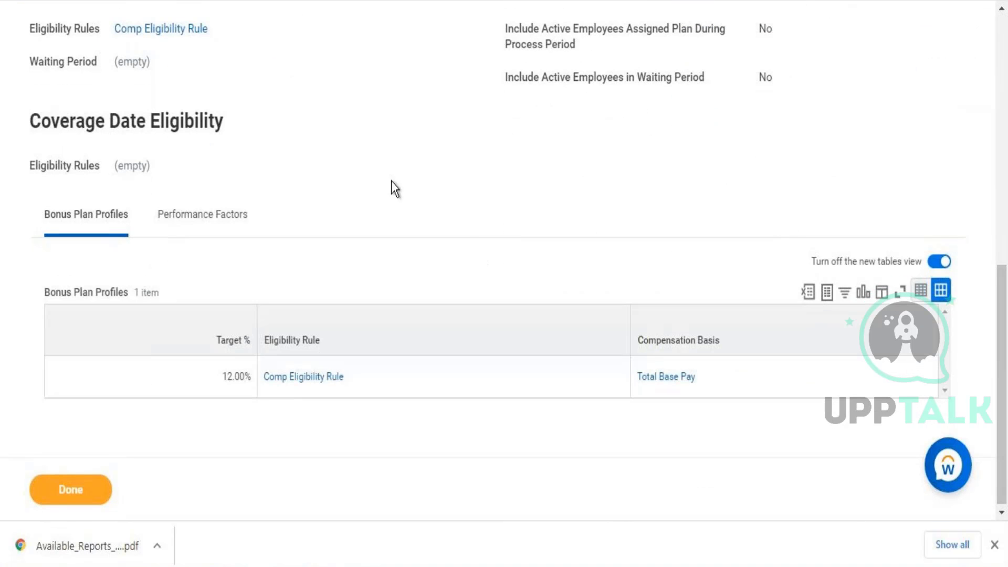
left_click(201, 234)
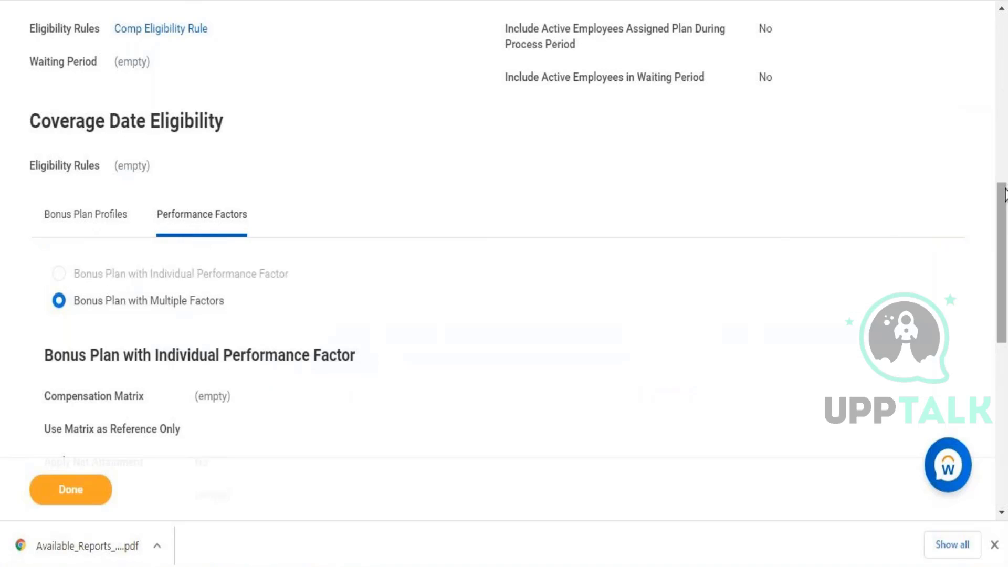
left_click_drag(1005, 195, 1005, 259)
scroll(1006, 332, "down", 6)
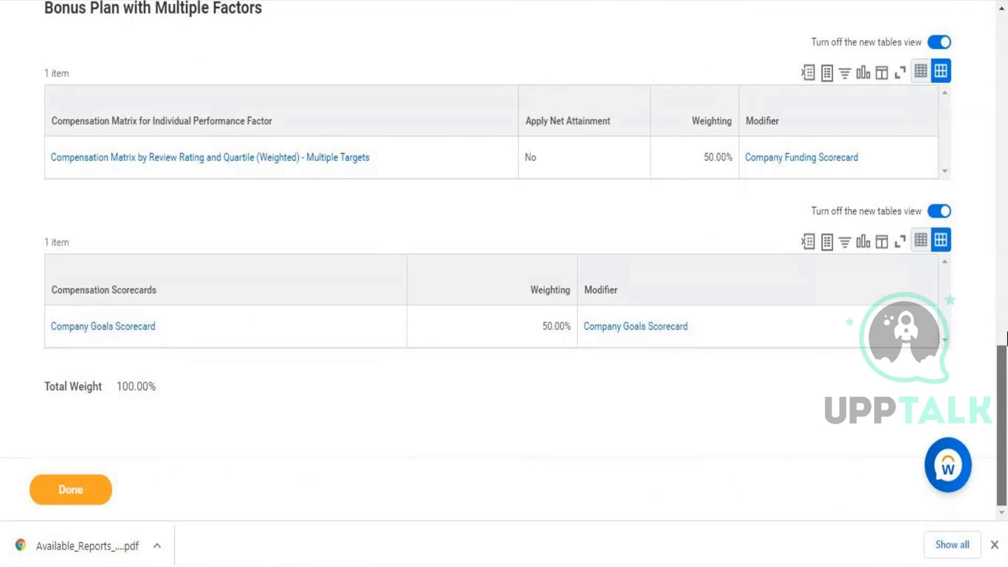
scroll(1007, 339, "up", 10)
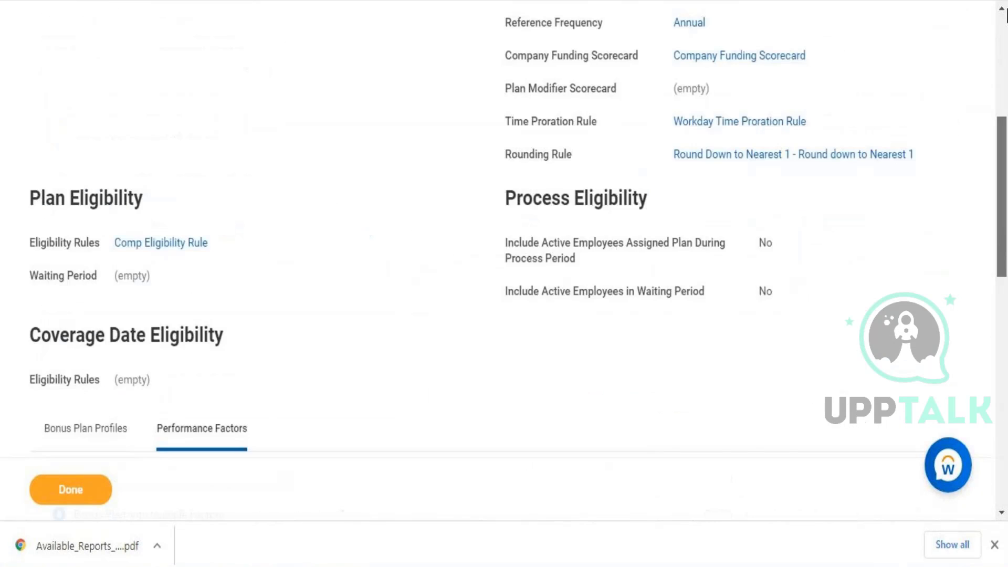
scroll(1006, 16, "up", 6)
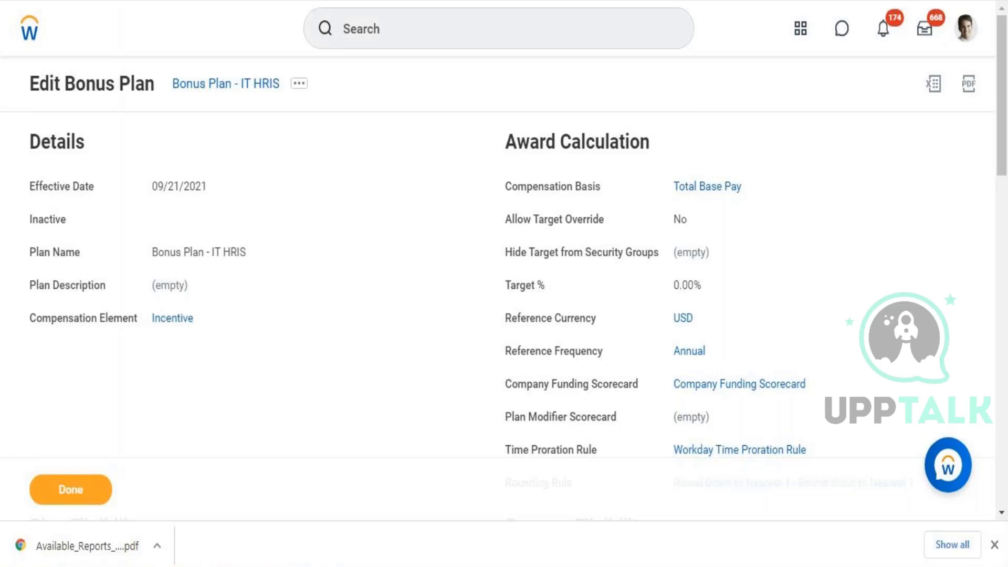
- Switch to the Downloads folder window in File Explorer
key("alt+Tab")
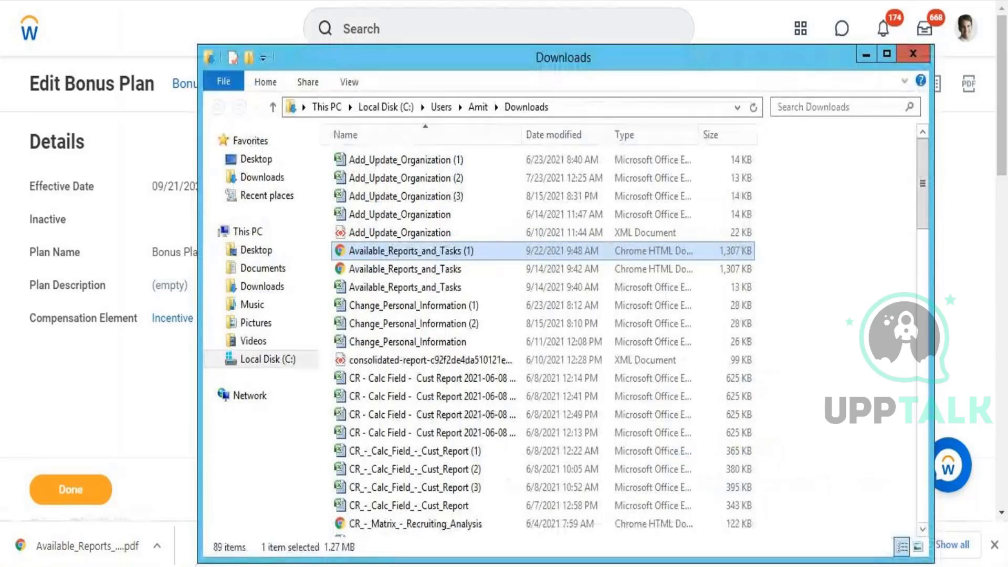